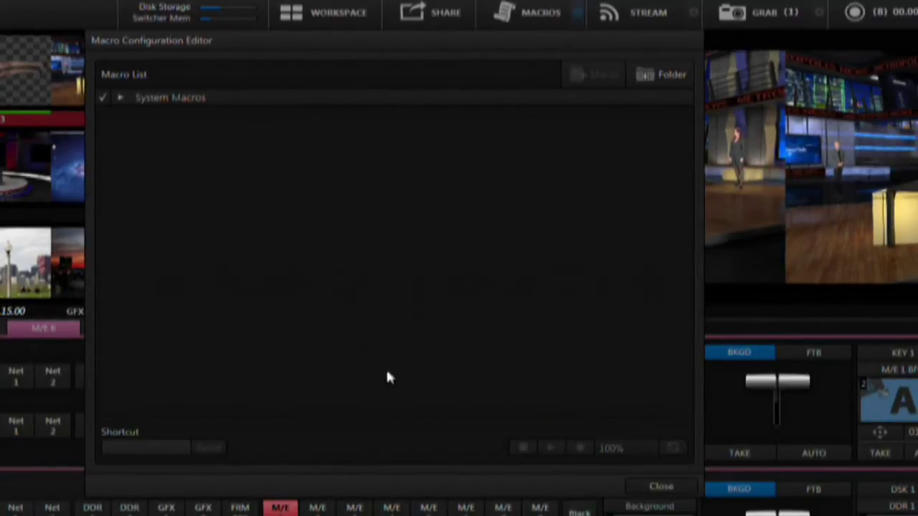
# Expand the System Macros folder and look through its built-in macros and shortcuts down to the Sound player entries.
pyautogui.click(119, 98)
pyautogui.click(120, 99)
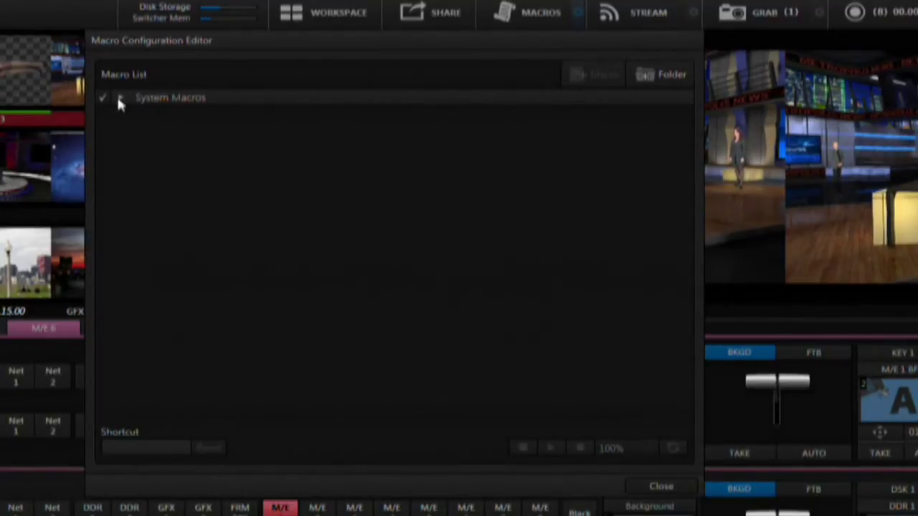
pyautogui.click(120, 99)
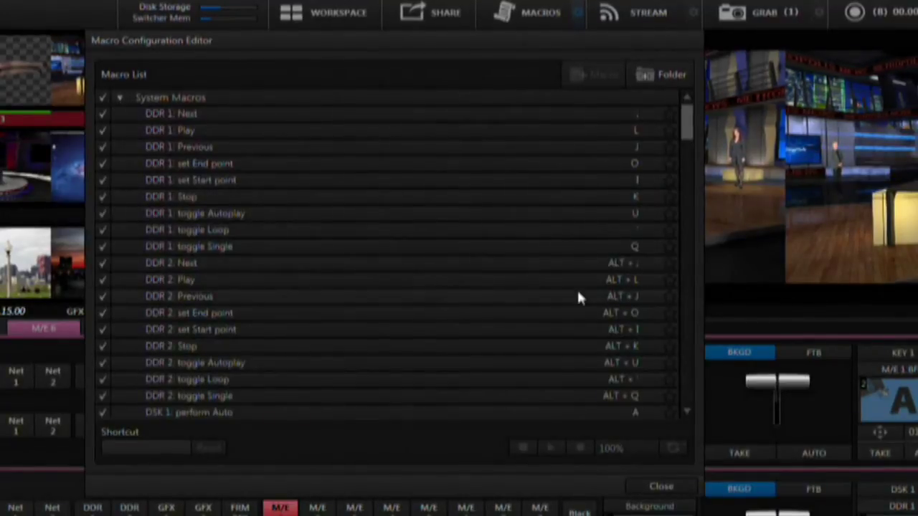
pyautogui.moveTo(688, 137); pyautogui.dragTo(712, 309)
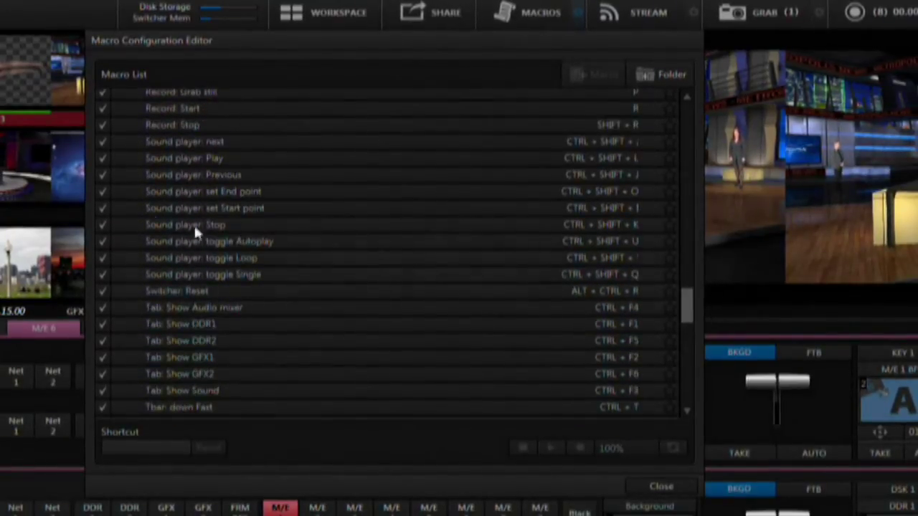
# Disable the Sound player set Start point and Stop macros, and enable both again.
pyautogui.click(103, 208)
pyautogui.click(104, 225)
pyautogui.click(101, 224)
pyautogui.click(101, 208)
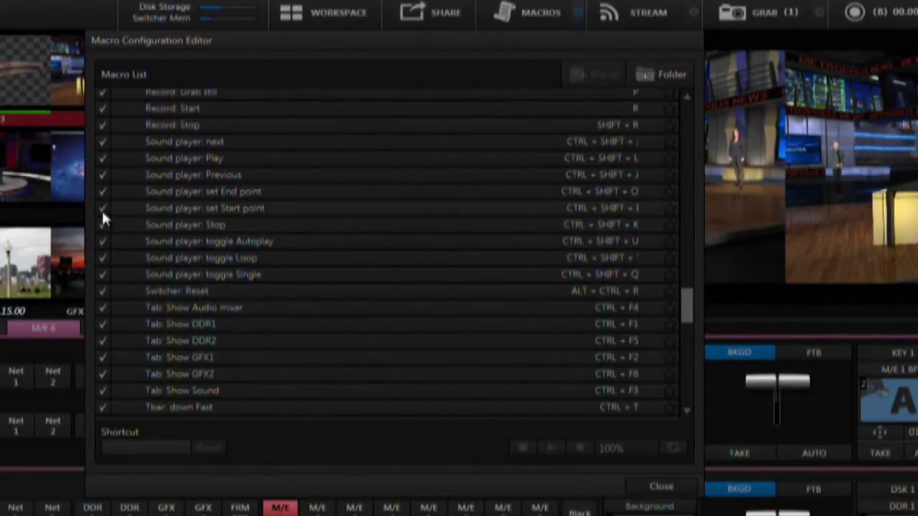
# Collapse the System Macros folder and switch the whole folder off and back on.
pyautogui.moveTo(686, 301); pyautogui.dragTo(678, 101)
pyautogui.click(120, 98)
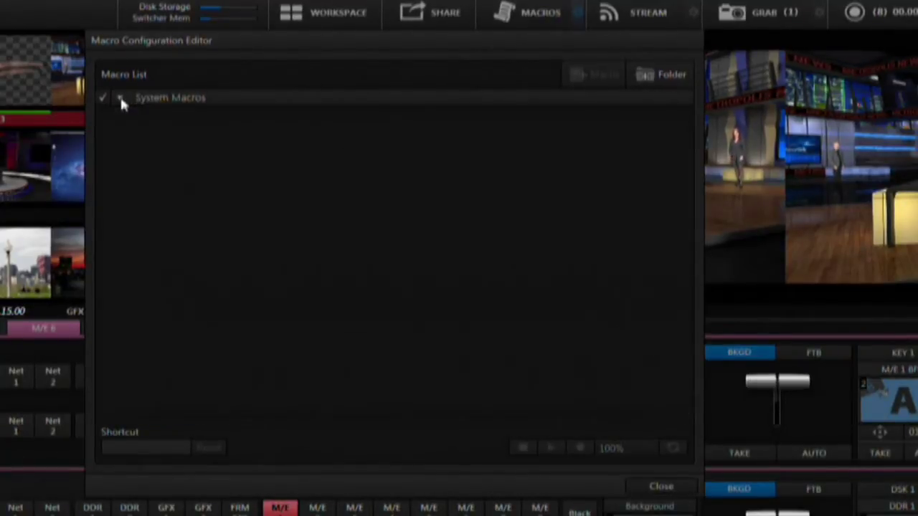
pyautogui.click(100, 95)
pyautogui.click(102, 97)
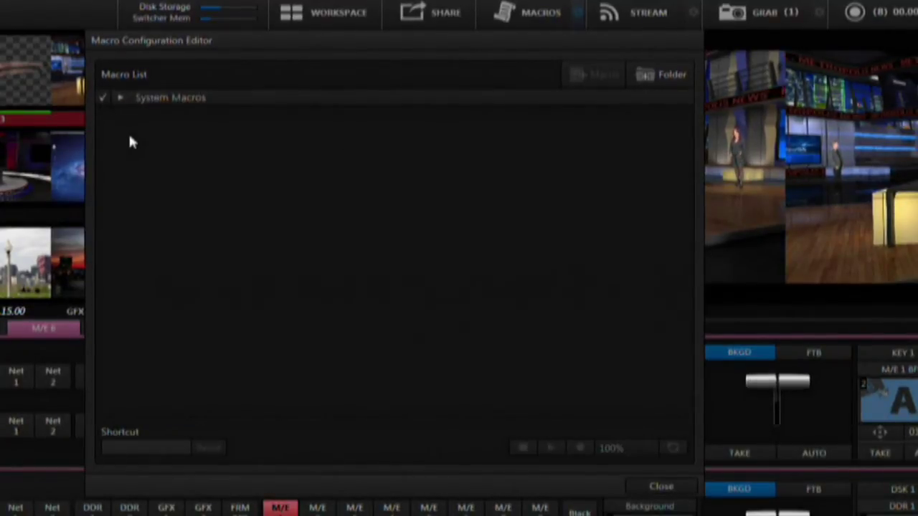
# Create a new macro folder named Training.
pyautogui.click(657, 75)
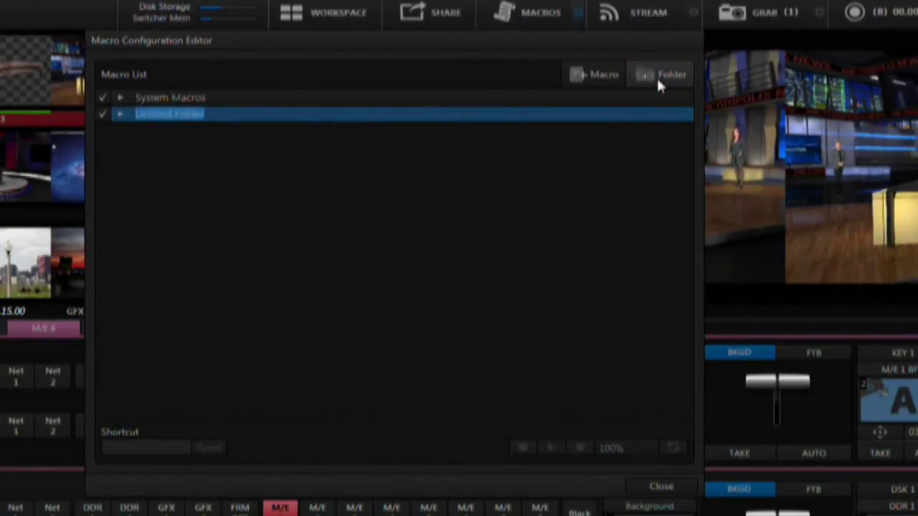
pyautogui.write('Ty')
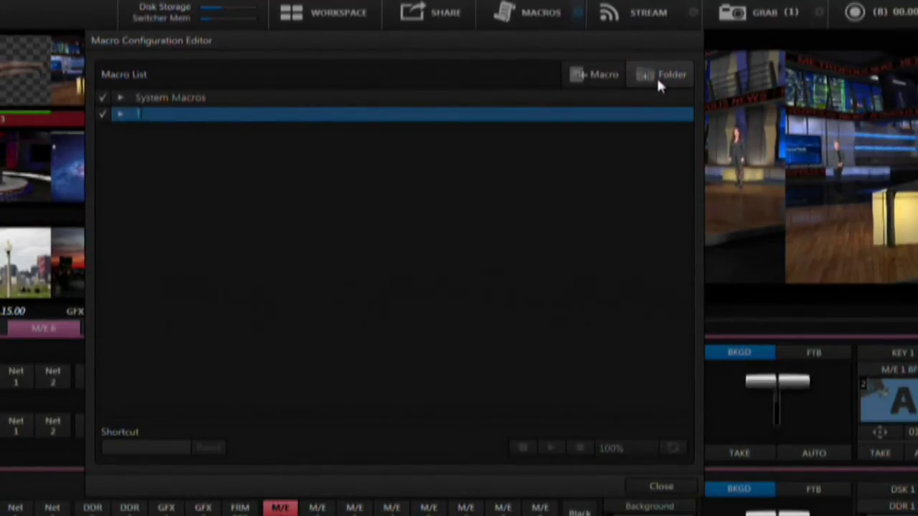
pyautogui.write('aining')
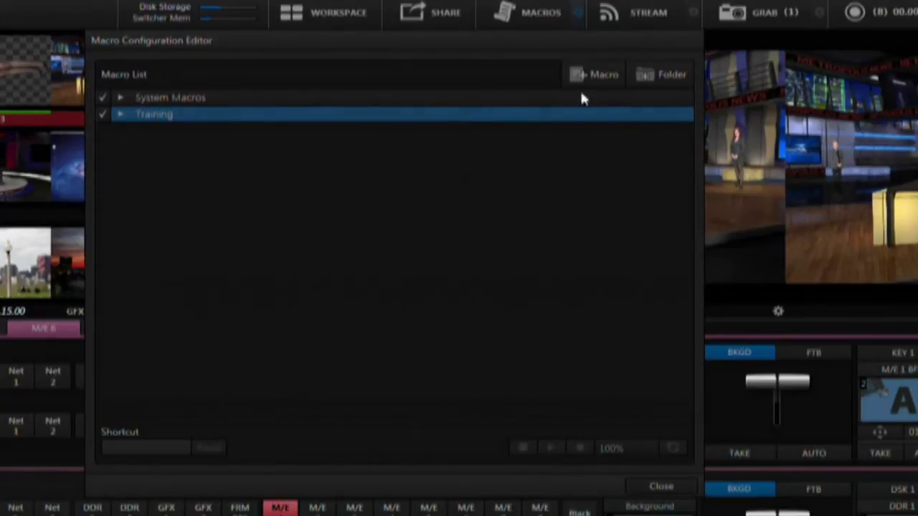
# Add a new macro named Auto ME 6 to the Training folder.
pyautogui.click(593, 76)
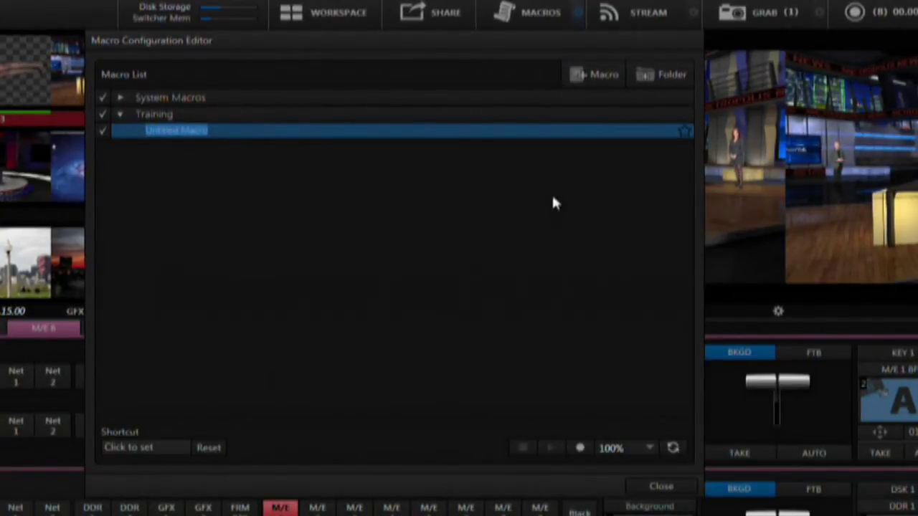
pyautogui.write('Auto ME')
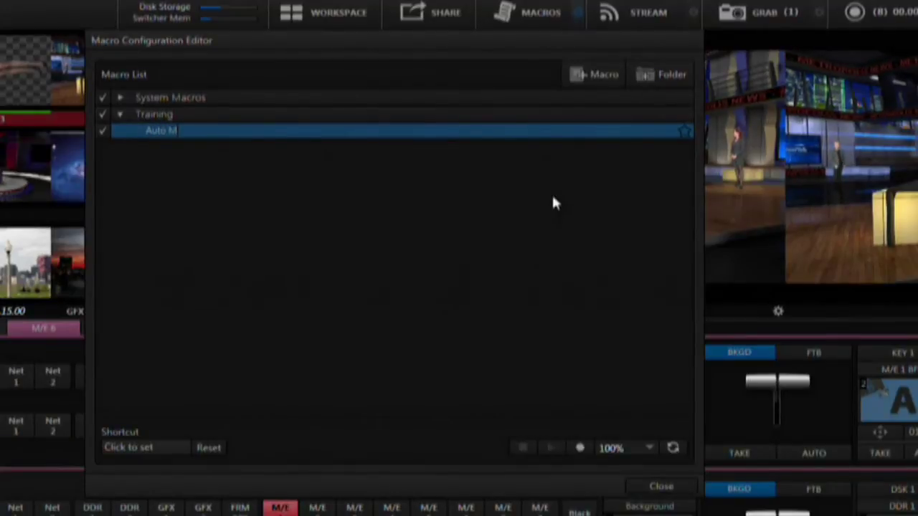
pyautogui.write(' 6')
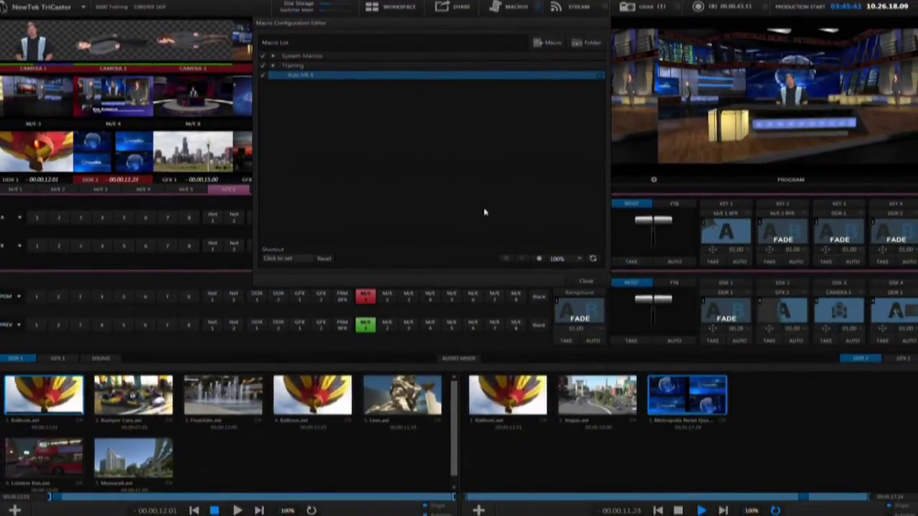
# Shrink the Macro Configuration Editor and move it clear of the M/E 6 controls, and record an M/E 6 background Auto transition into Auto ME 6.
pyautogui.moveTo(483, 287); pyautogui.dragTo(482, 229)
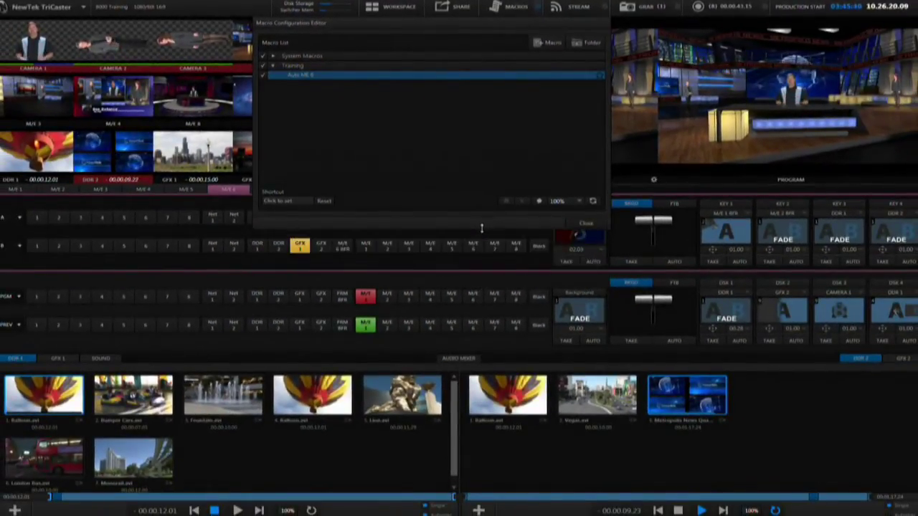
pyautogui.moveTo(485, 21); pyautogui.dragTo(670, 280)
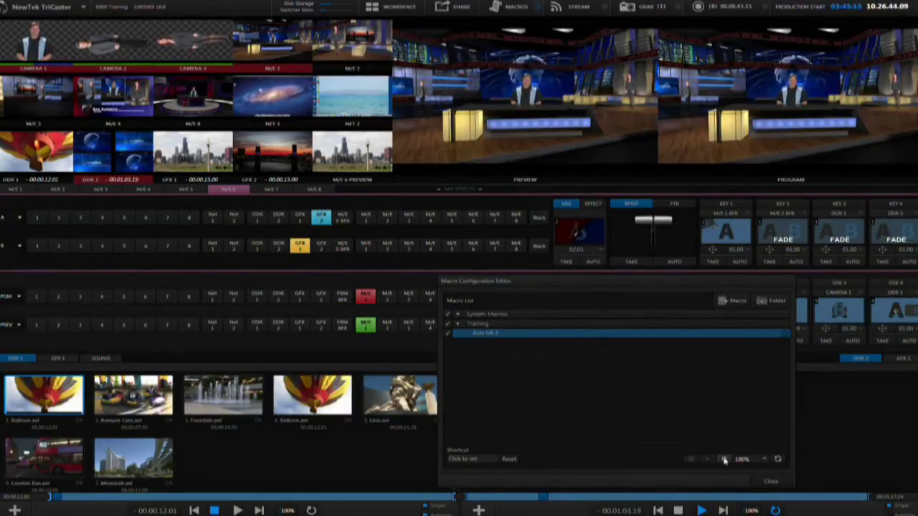
pyautogui.click(592, 263)
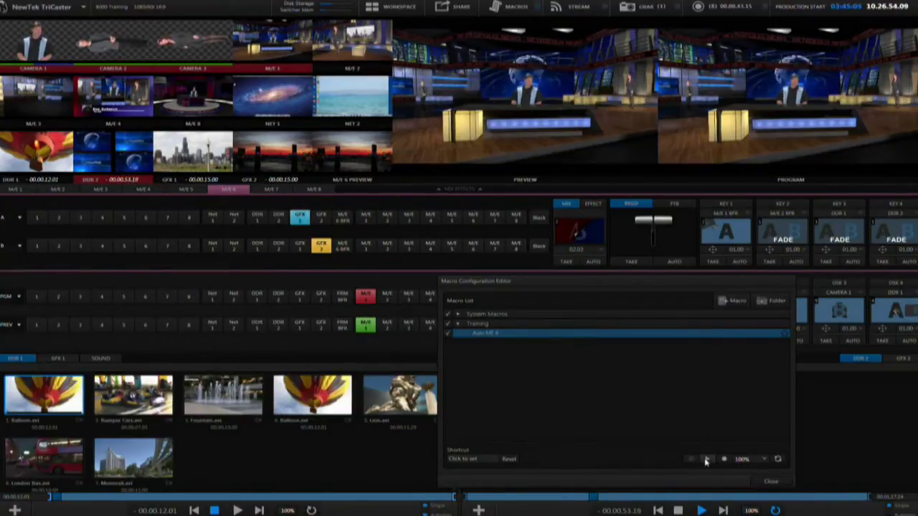
# Play the Auto ME 6 macro at 100% speed, and again with M/E 2 on program.
pyautogui.click(707, 461)
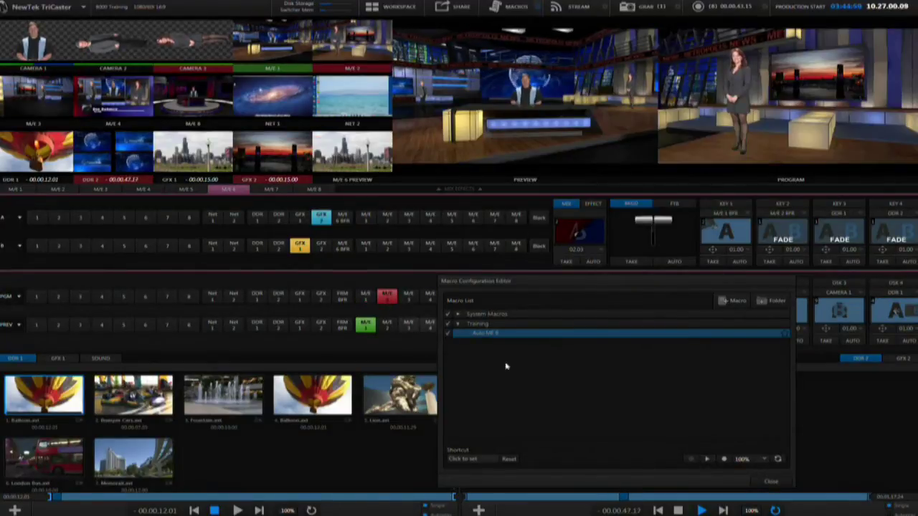
pyautogui.click(707, 460)
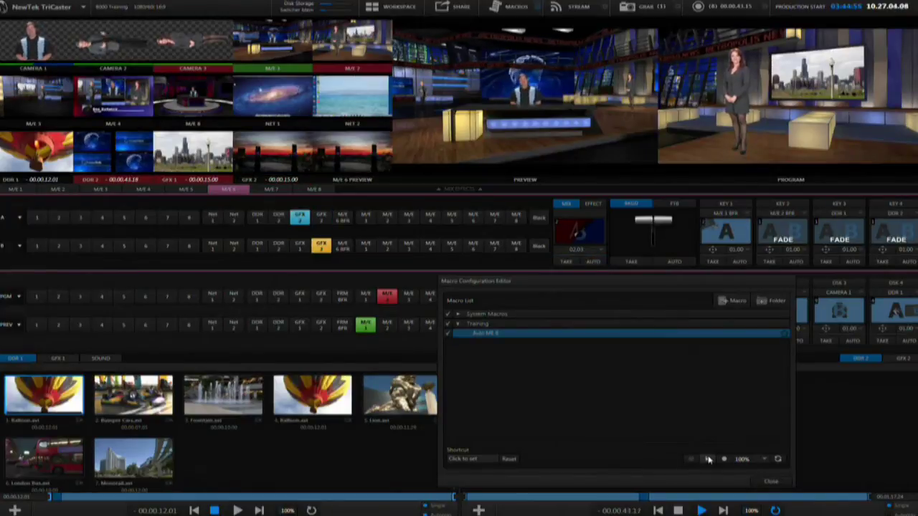
# Set the Auto ME 6 macro's playback speed to Snapshot and play it with M/E 3 on preview.
pyautogui.click(763, 460)
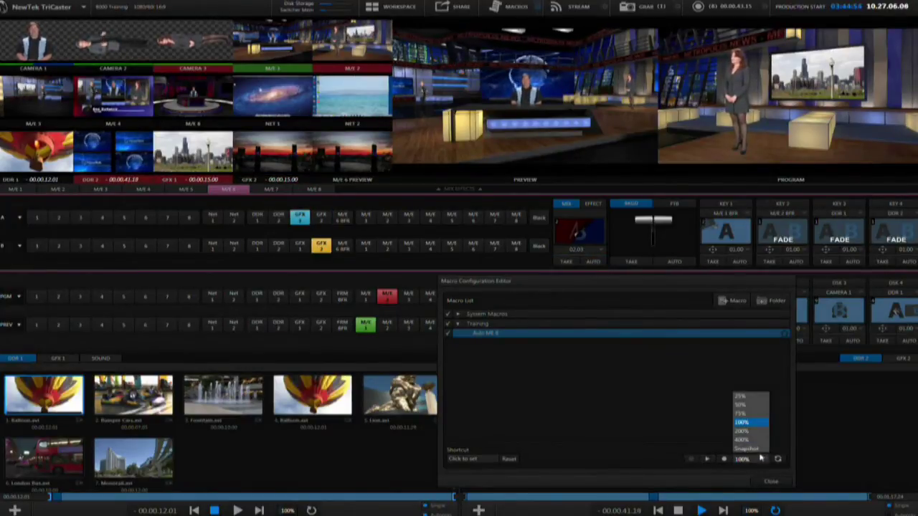
pyautogui.click(760, 450)
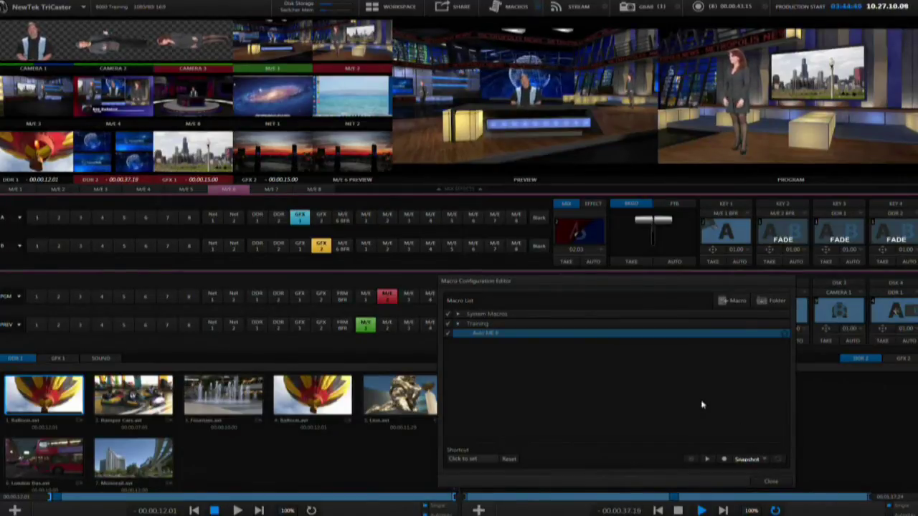
pyautogui.click(411, 326)
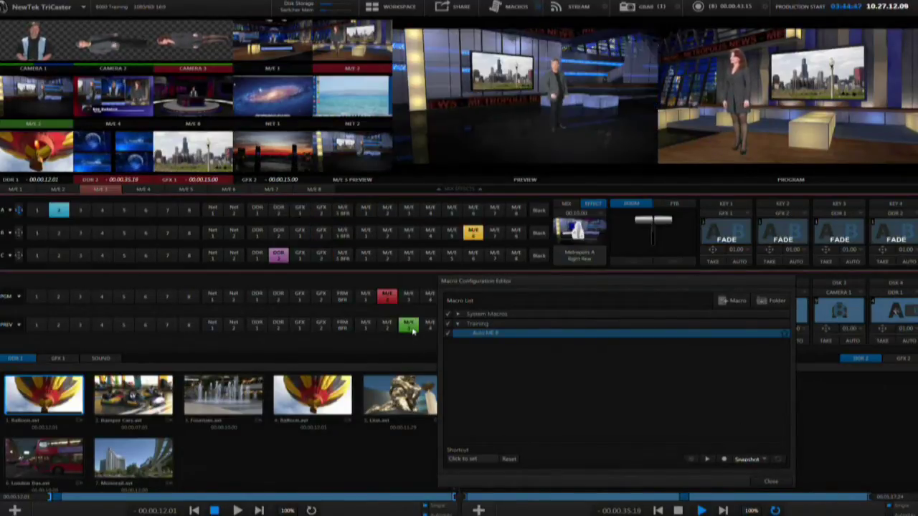
pyautogui.click(706, 462)
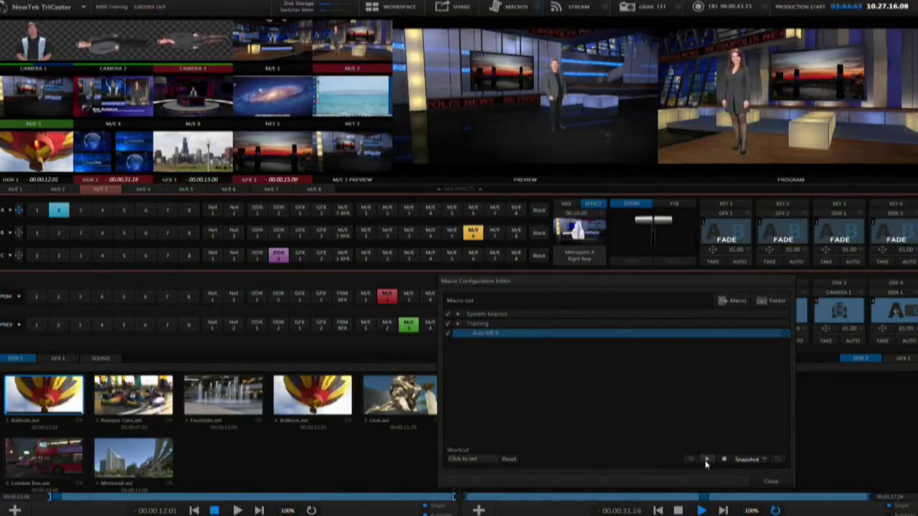
pyautogui.click(754, 459)
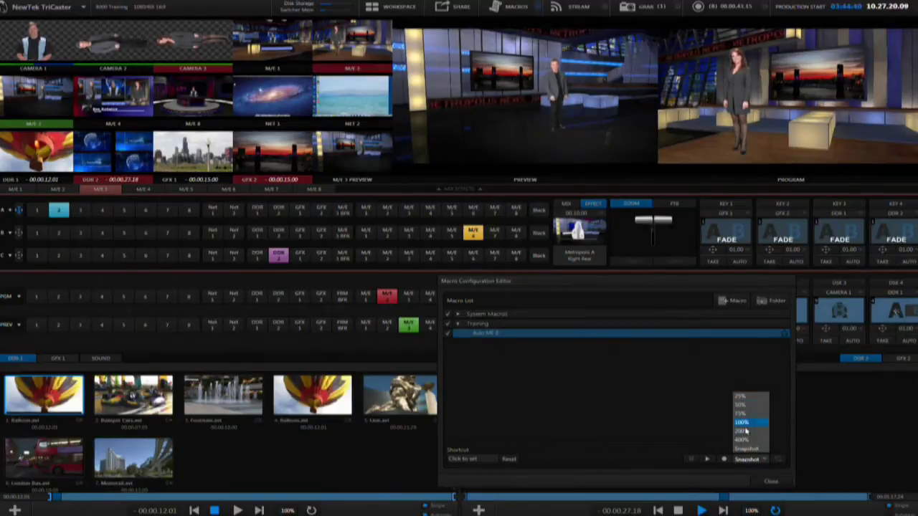
pyautogui.click(752, 450)
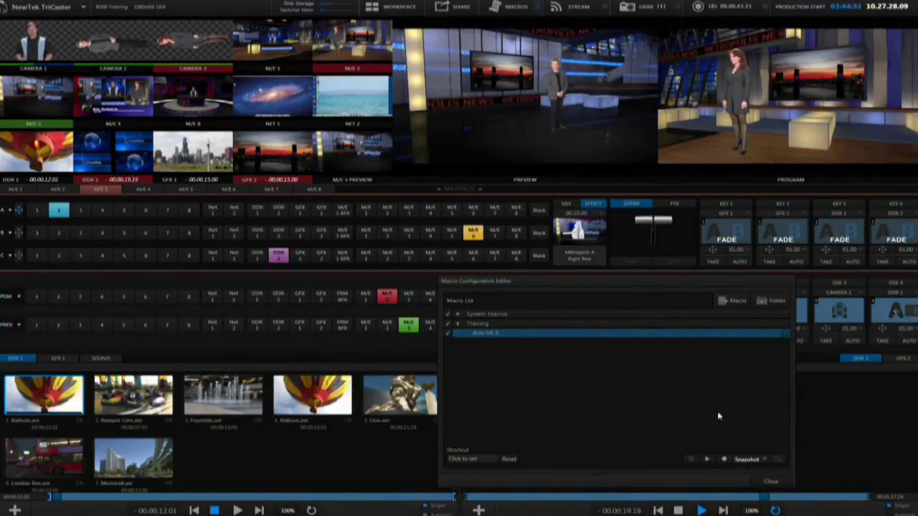
# Assign Space as the keyboard shortcut of the Auto ME 6 macro.
pyautogui.click(470, 459)
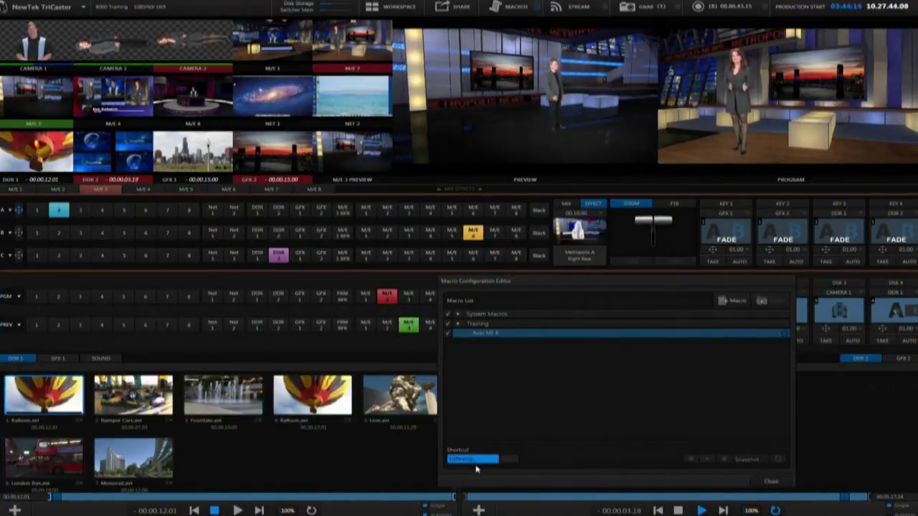
pyautogui.press('1')
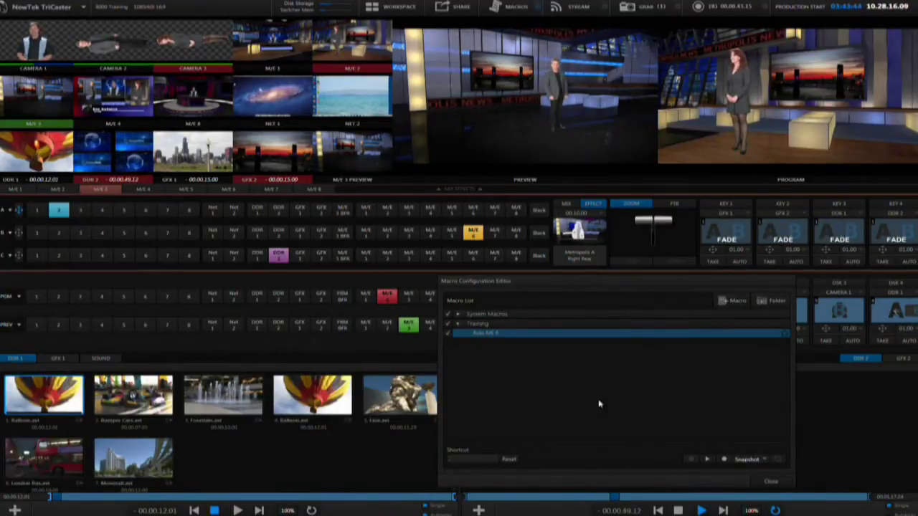
pyautogui.click(473, 459)
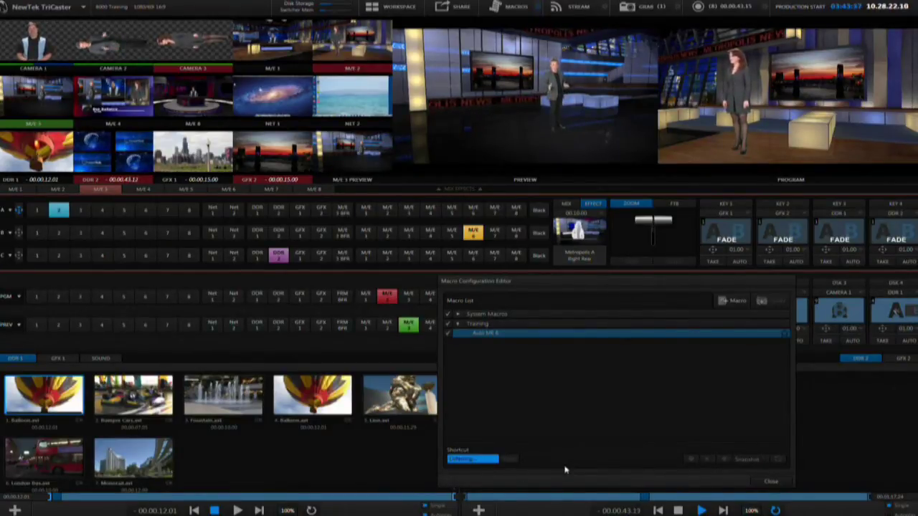
pyautogui.hotkey('ctrl', 'shift', 'a')
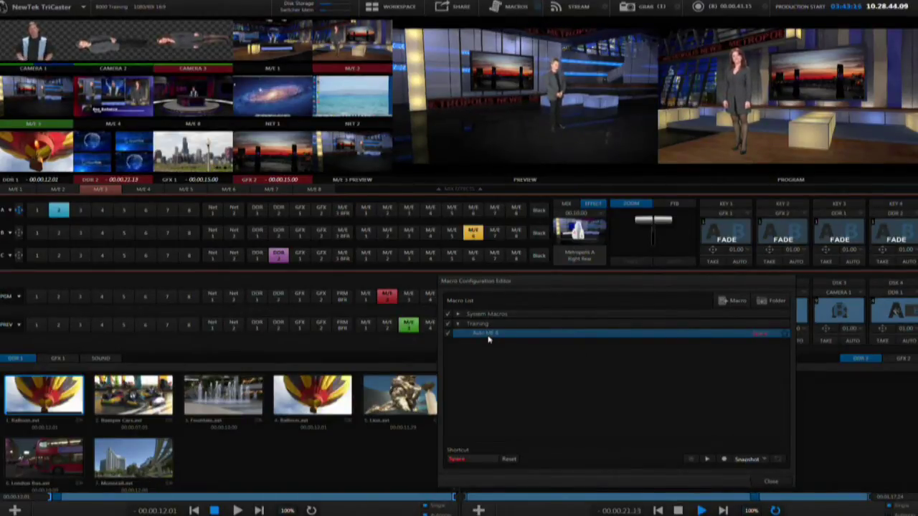
# Disable the system macro Transition: perform Auto that also uses Space, and check the Auto ME 6 entry in the Training folder.
pyautogui.click(458, 315)
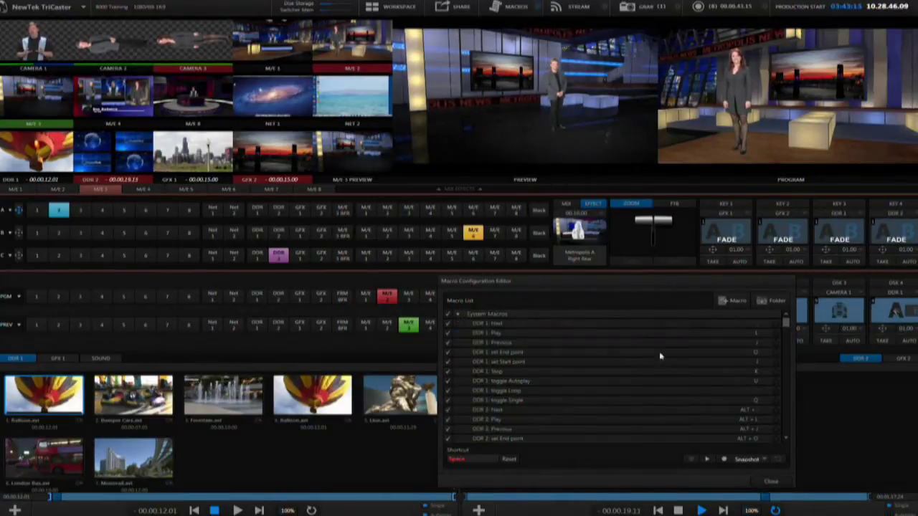
pyautogui.moveTo(786, 327); pyautogui.dragTo(784, 423)
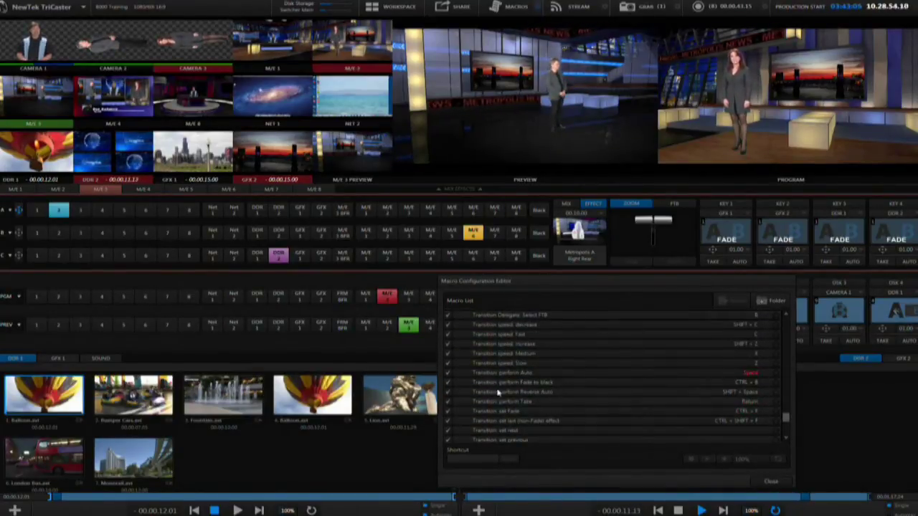
pyautogui.click(446, 374)
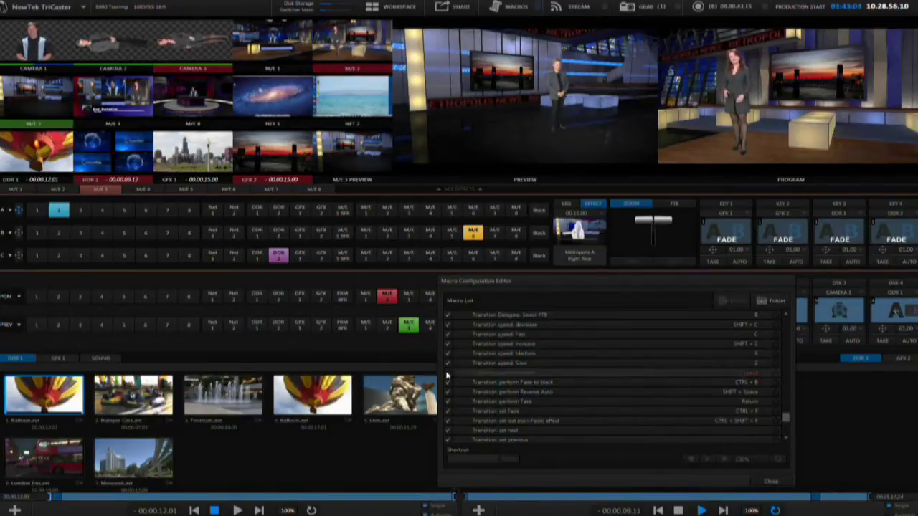
pyautogui.moveTo(784, 419); pyautogui.dragTo(789, 441)
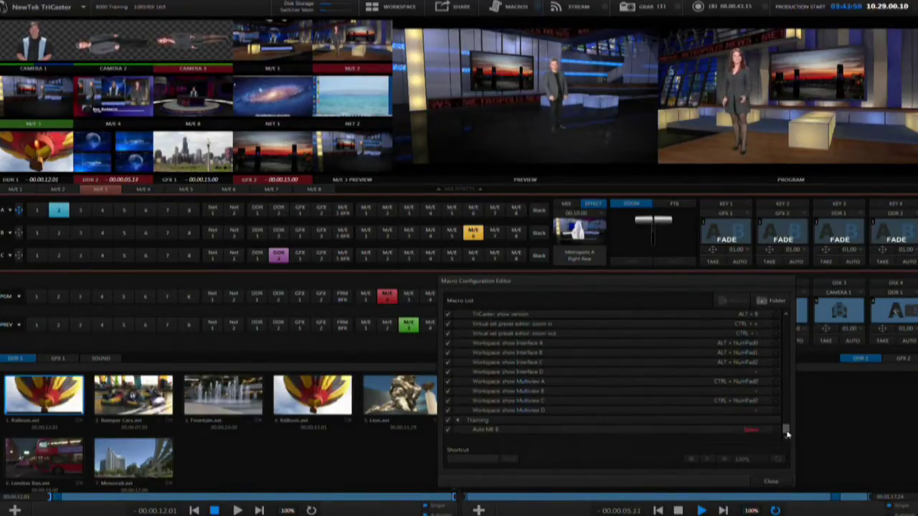
# Re-enable the Transition: perform Auto system macro, recheck the Auto ME 6 entry, and return to the start of the macro list.
pyautogui.moveTo(786, 431)
pyautogui.mouseDown()
pyautogui.moveTo(785, 378)
pyautogui.moveTo(784, 422)
pyautogui.mouseUp()
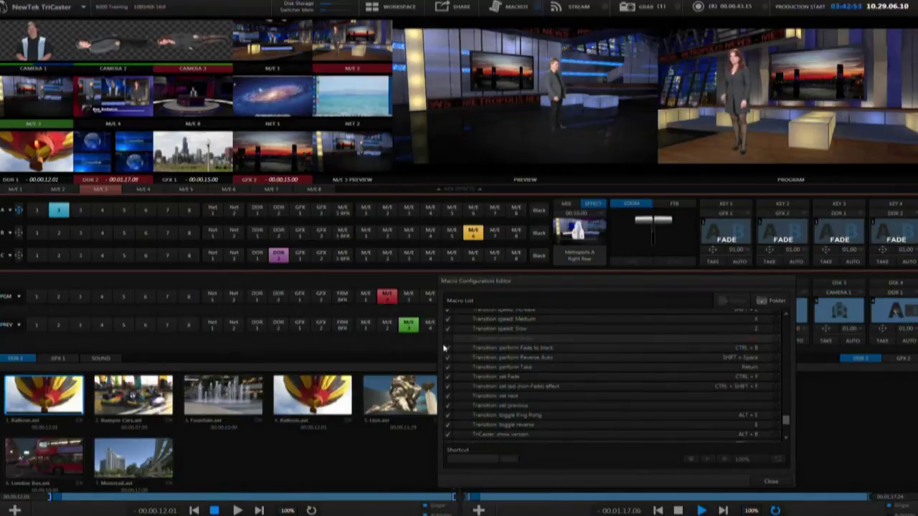
pyautogui.click(447, 342)
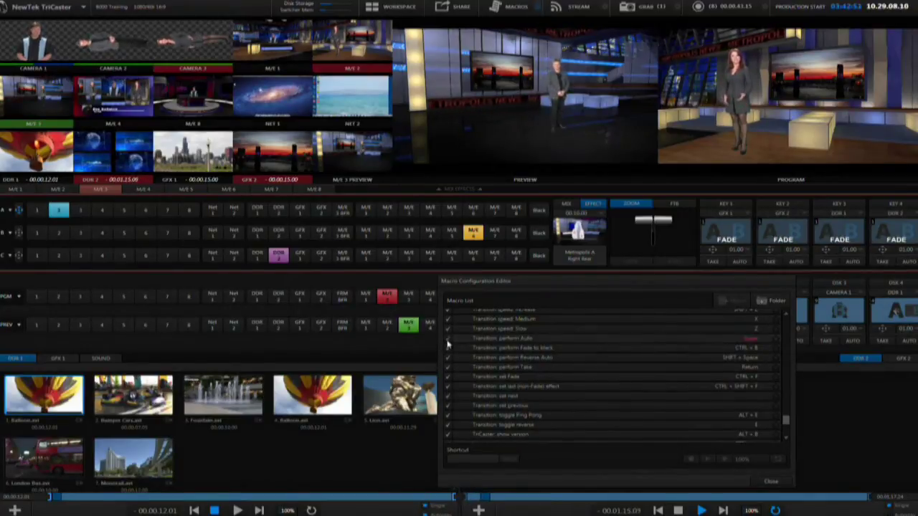
pyautogui.moveTo(785, 423); pyautogui.dragTo(785, 429)
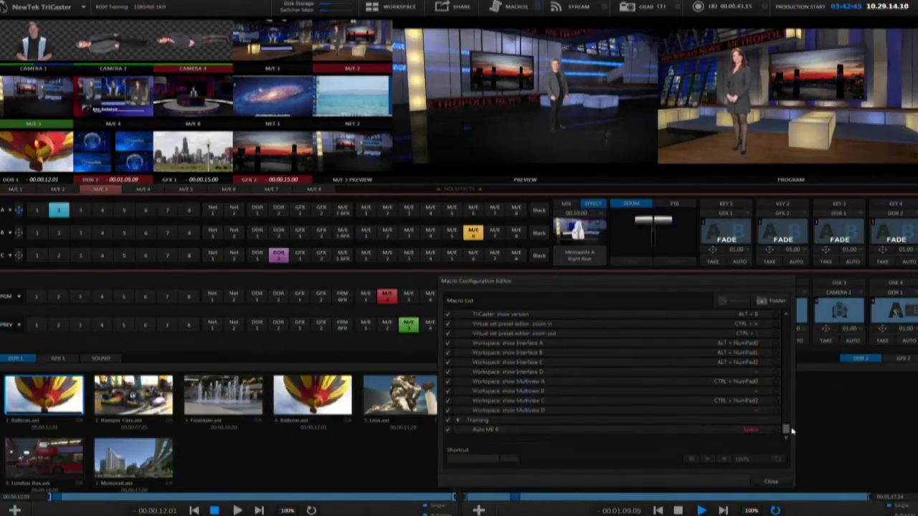
pyautogui.moveTo(786, 429); pyautogui.dragTo(785, 307)
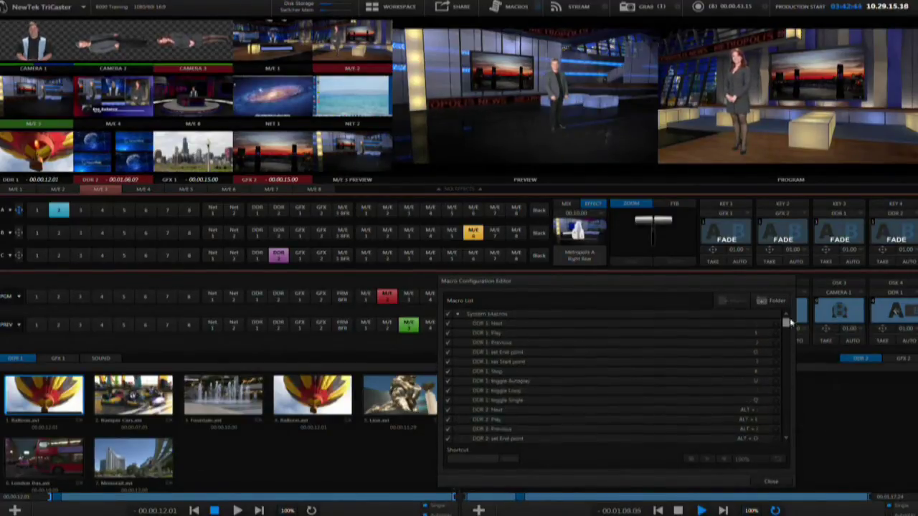
# Set the Auto ME 6 macro's shortcut to the control surface button CS Prev row: M/E6.
pyautogui.click(457, 316)
pyautogui.click(514, 334)
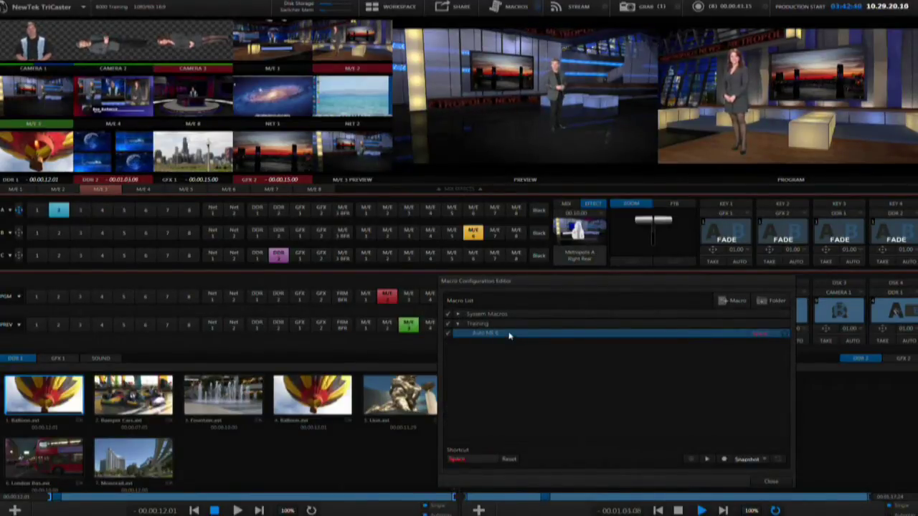
pyautogui.click(483, 462)
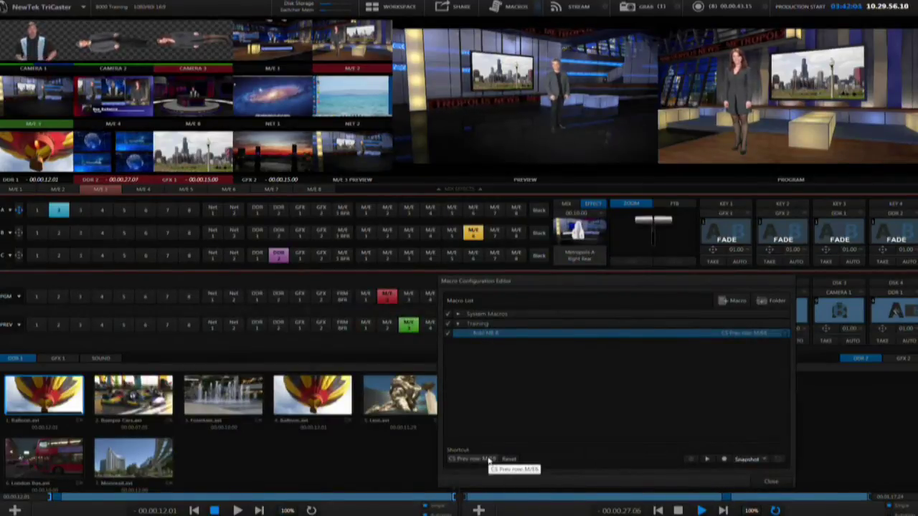
# Replace the Auto ME 6 shortcut with the minus key, close the macro editor, and trigger the macro with that shortcut.
pyautogui.click(490, 460)
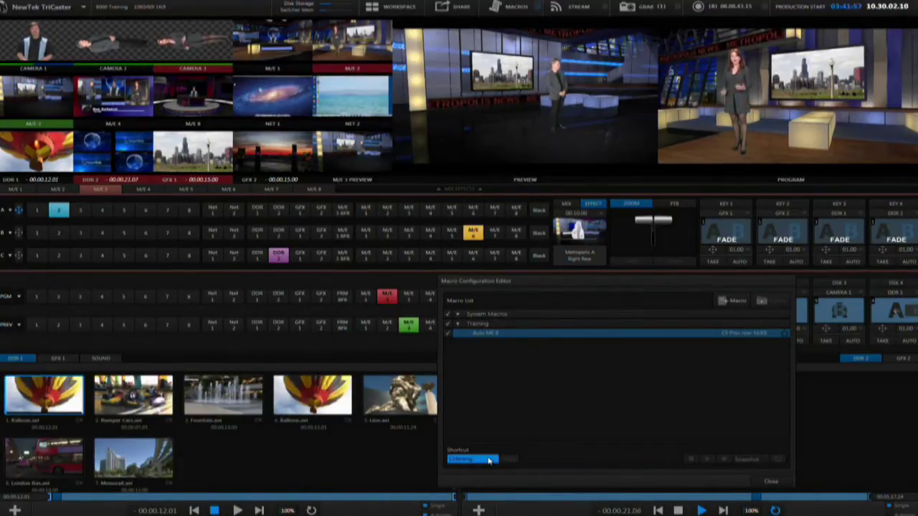
pyautogui.press('-')
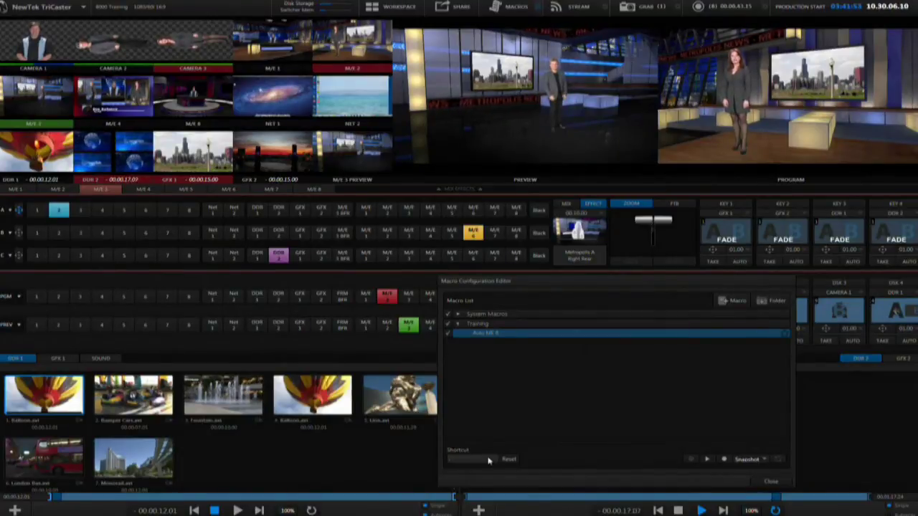
pyautogui.click(758, 484)
pyautogui.press('-')
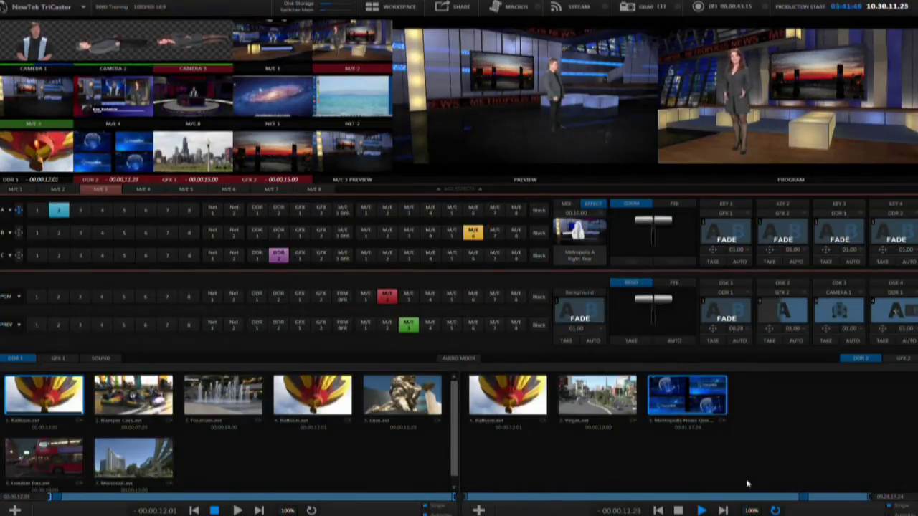
pyautogui.press('-')
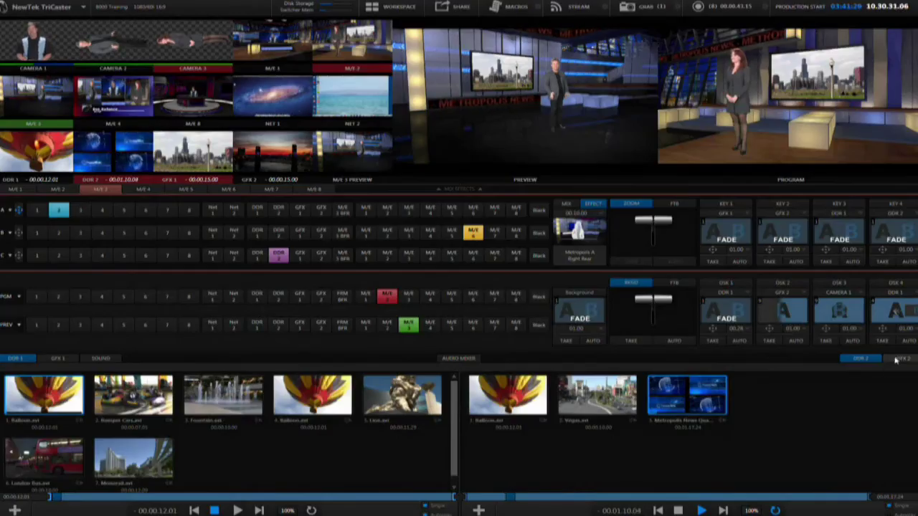
# Add the Metropolis002.cgxml title page from the NewTek titles to the GFX 2 playlist.
pyautogui.click(898, 359)
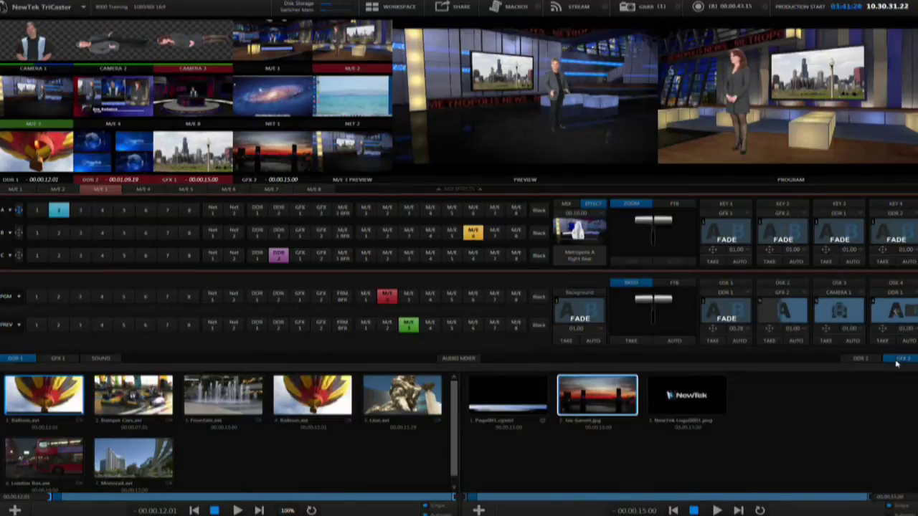
pyautogui.doubleClick(816, 411)
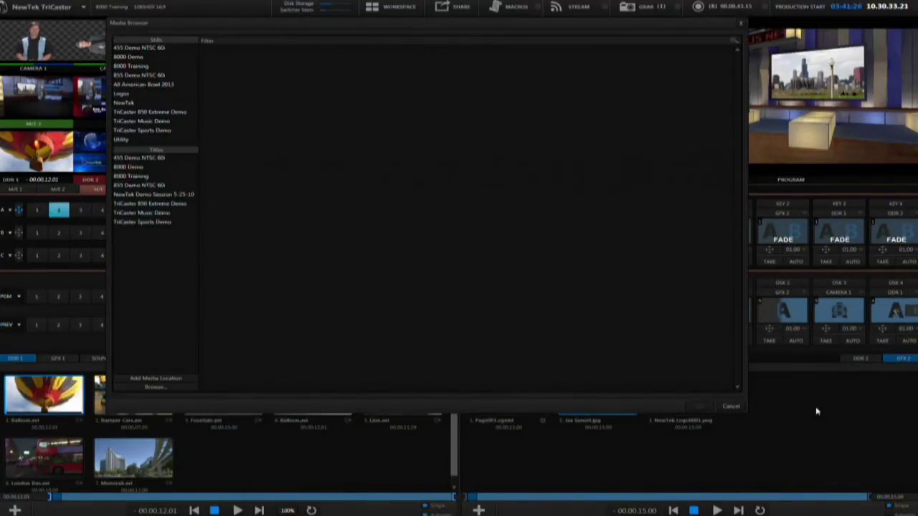
pyautogui.click(164, 230)
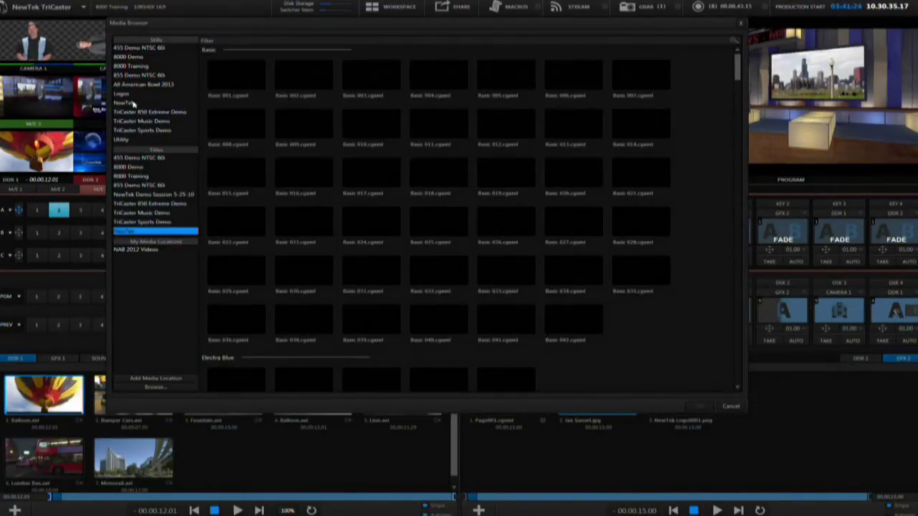
pyautogui.scroll(-10, 401, 251)
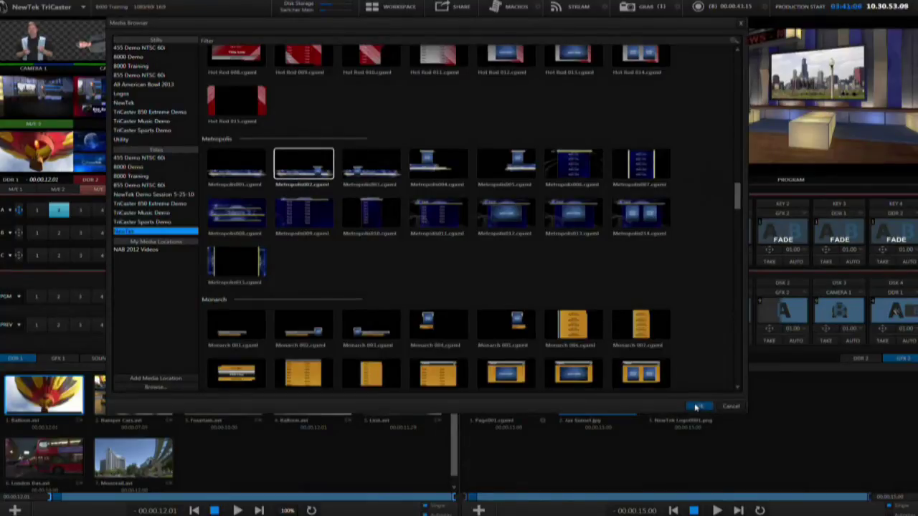
pyautogui.click(696, 406)
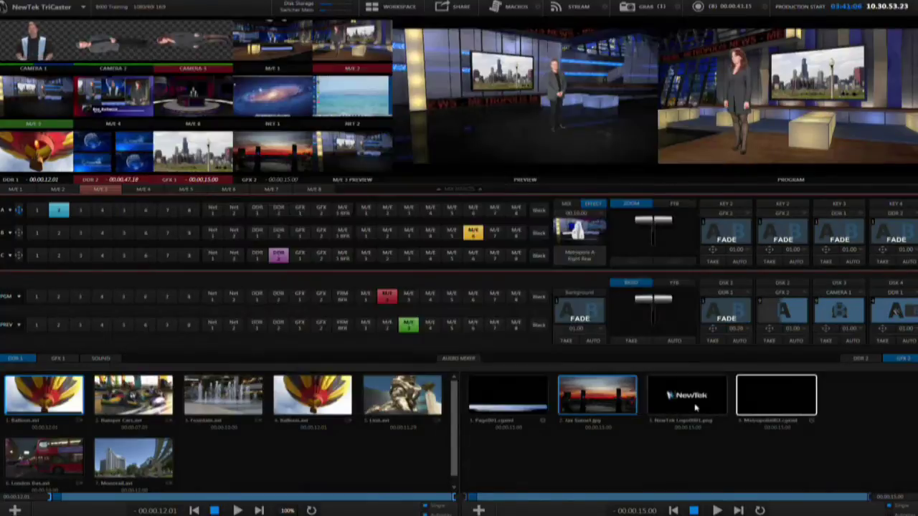
# Enter the presenter's full name as the new title's main line and NewTek as its description line.
pyautogui.doubleClick(810, 422)
pyautogui.write('Kiki Stockhamme')
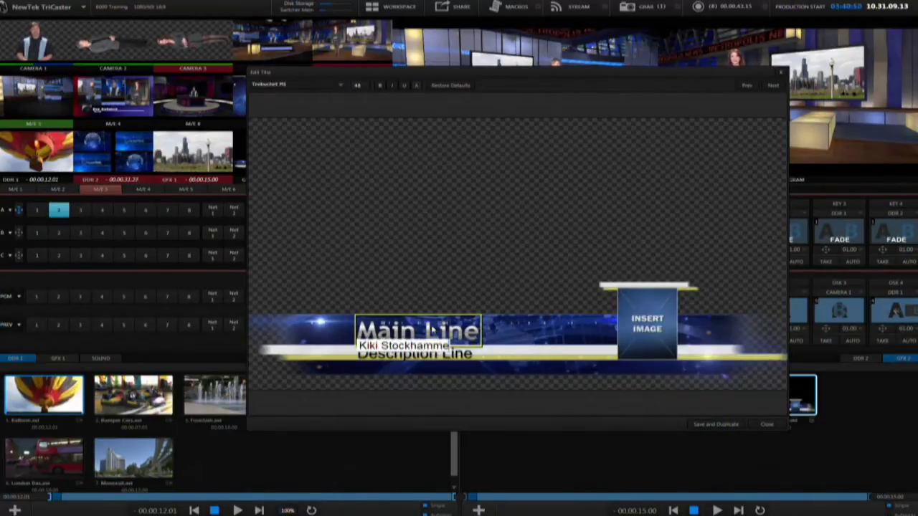
pyautogui.write('r')
pyautogui.press('Return')
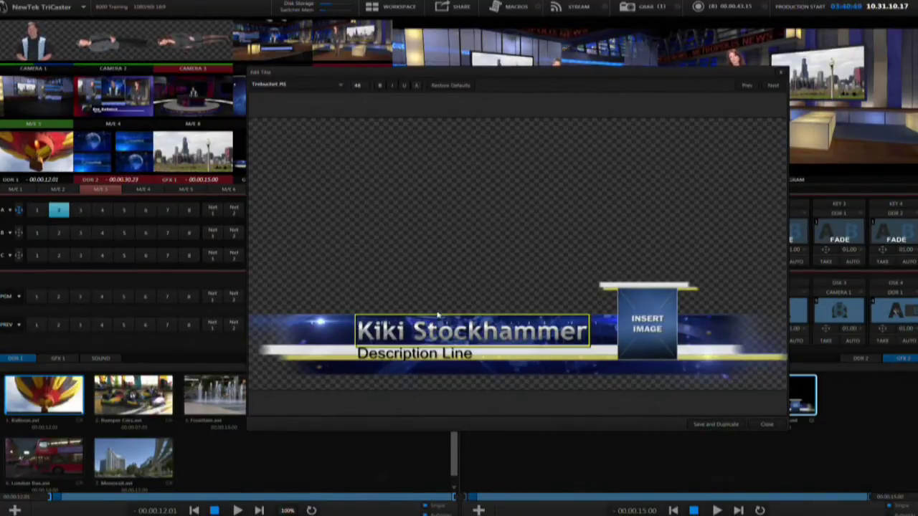
pyautogui.doubleClick(413, 355)
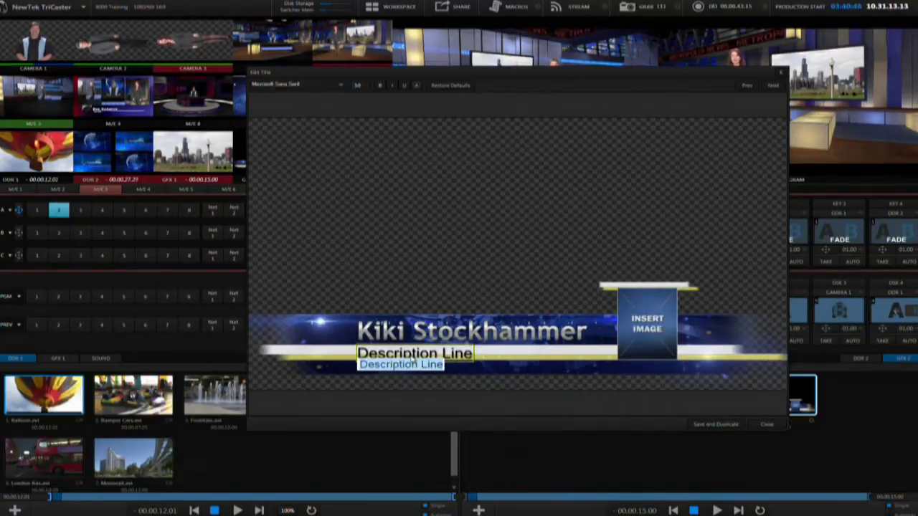
pyautogui.write('NewTek')
pyautogui.press('Return')
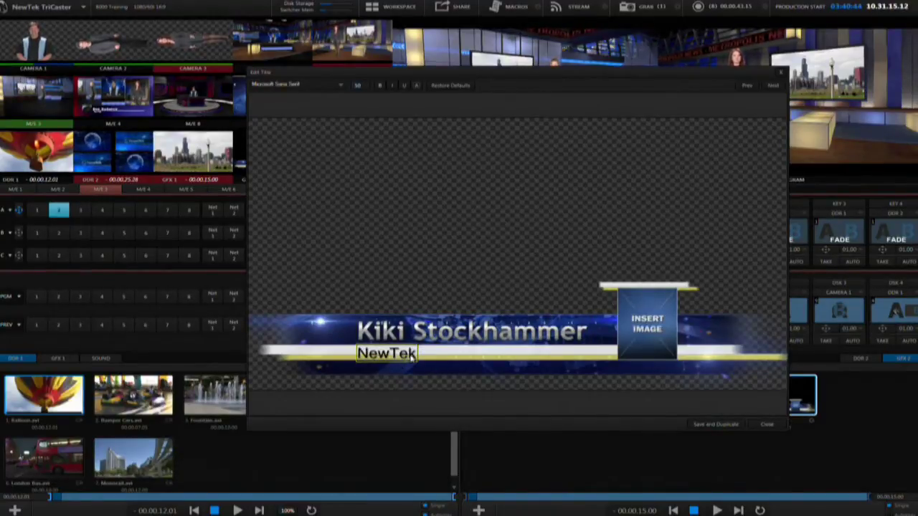
# Fill the title's image placeholder with the presenter's portrait from the 8000 Demo stills and close the title editor.
pyautogui.doubleClick(647, 322)
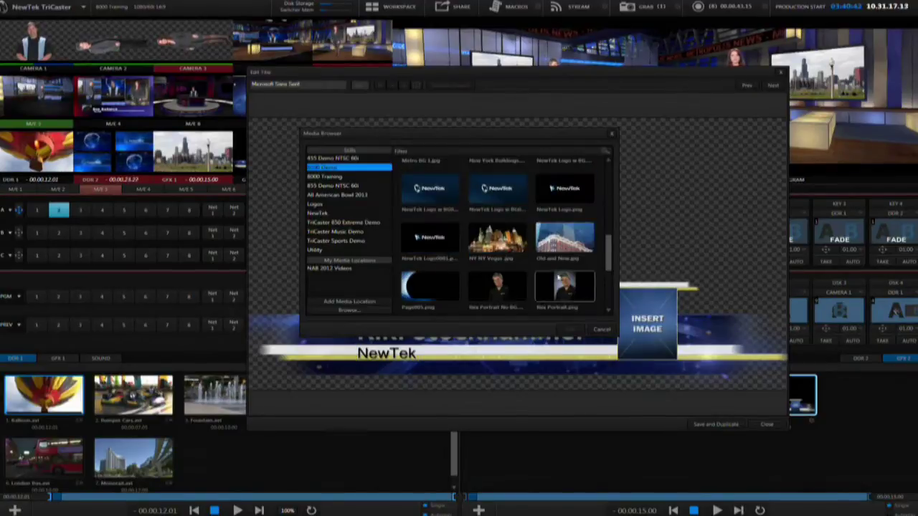
pyautogui.scroll(2, 516, 259)
pyautogui.scroll(2, 516, 259)
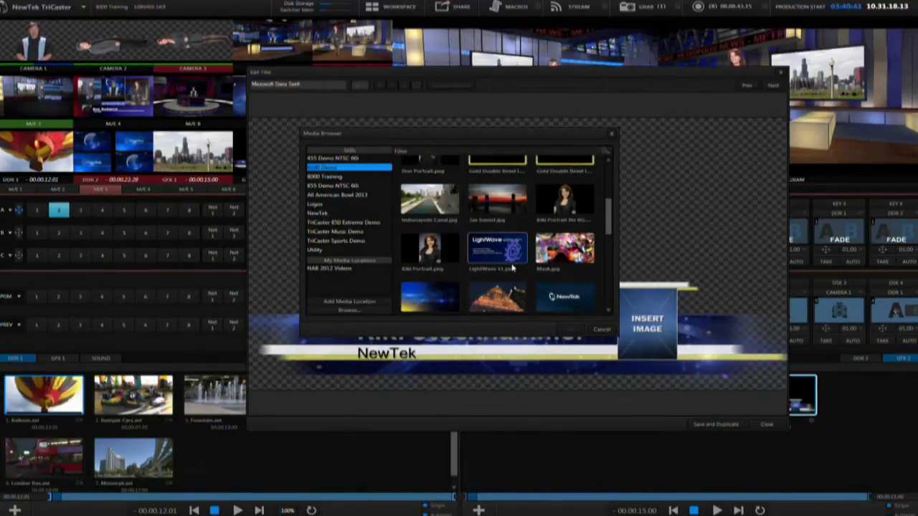
pyautogui.doubleClick(434, 258)
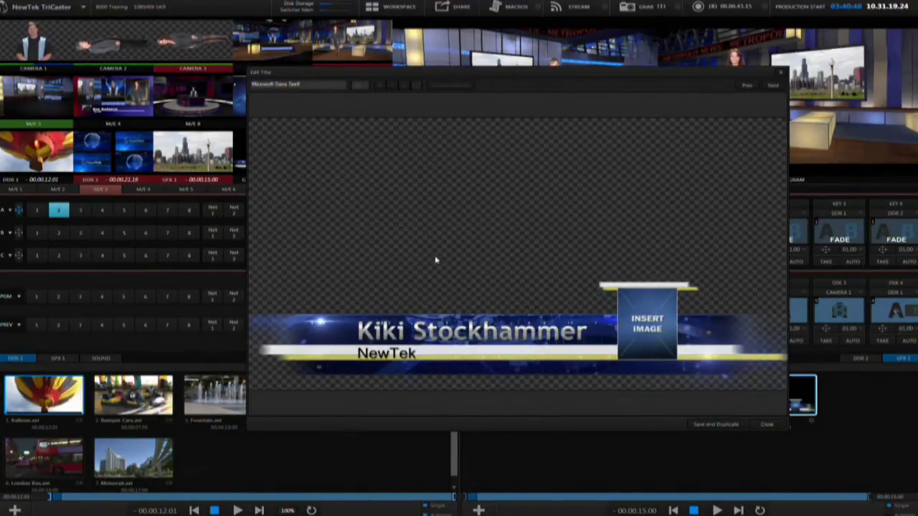
pyautogui.click(770, 426)
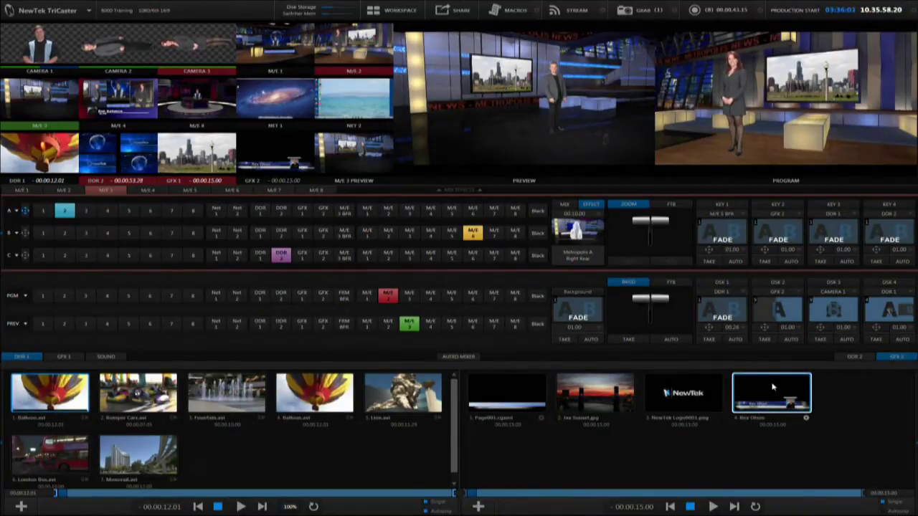
# Send the fourth GFX 2 title to M/E 5 BFR and choose that buffer as the Key 1 source of M/E 3.
pyautogui.rightClick(773, 388)
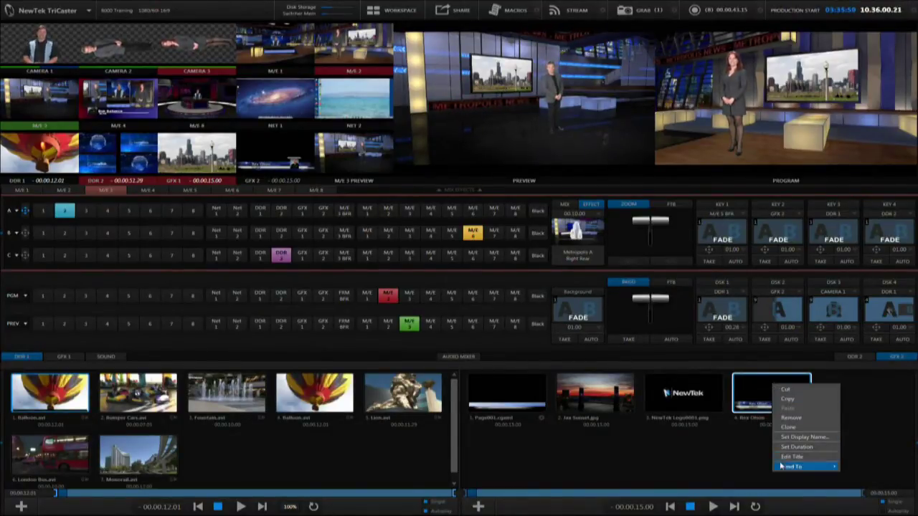
pyautogui.moveTo(782, 467)
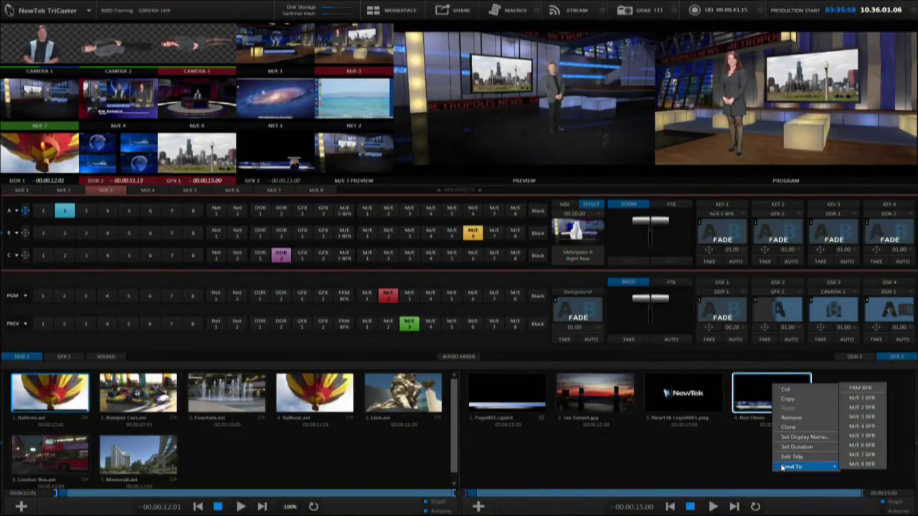
pyautogui.click(863, 437)
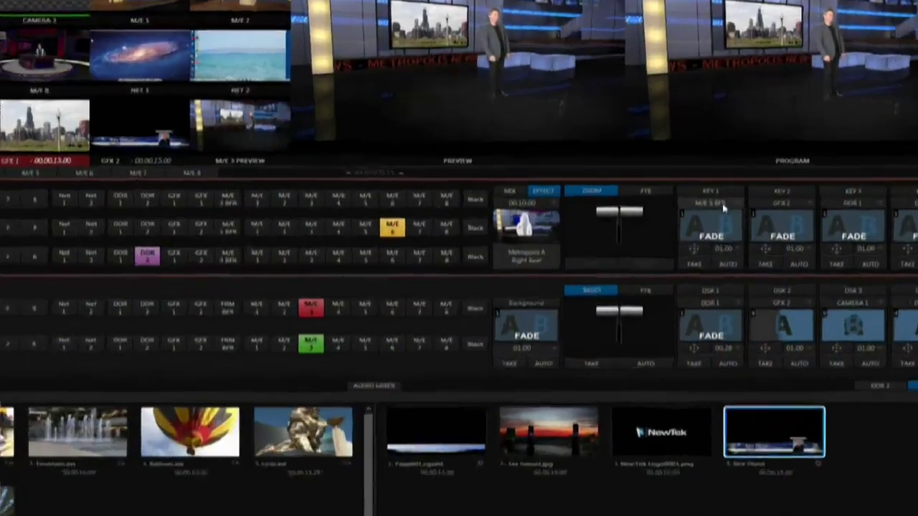
pyautogui.click(720, 214)
pyautogui.moveTo(725, 261)
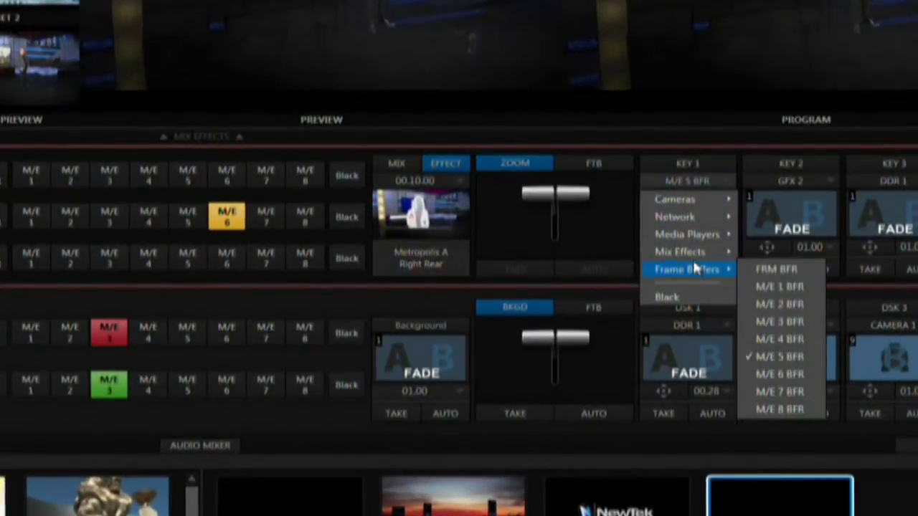
pyautogui.click(814, 362)
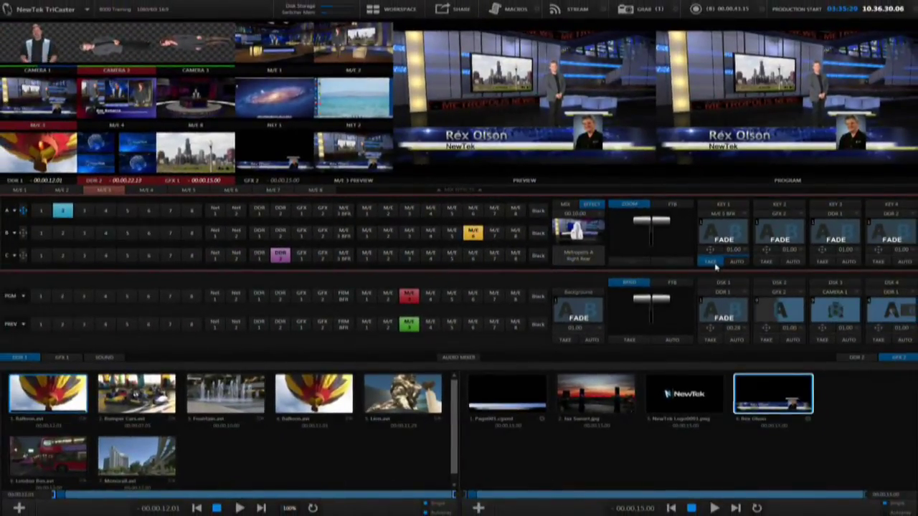
# Fade the Key 1 title off M/E 3 with its auto transition.
pyautogui.click(737, 263)
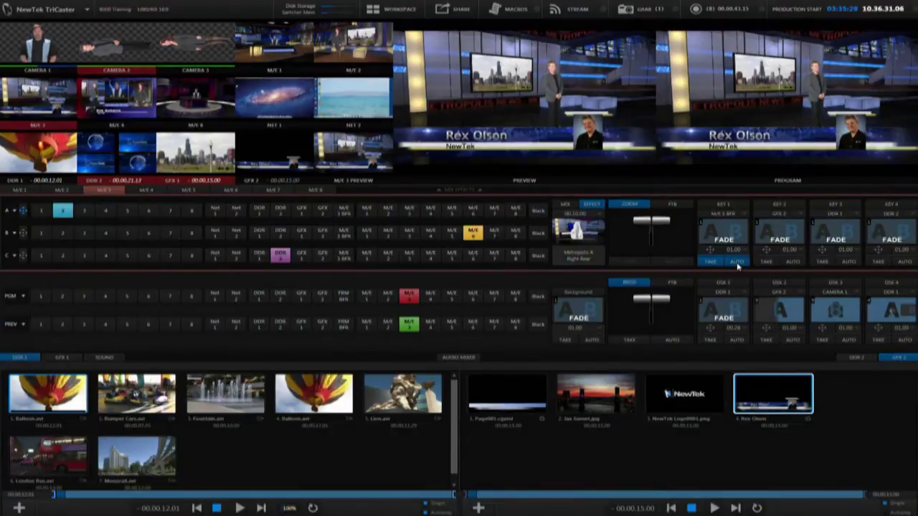
pyautogui.click(738, 263)
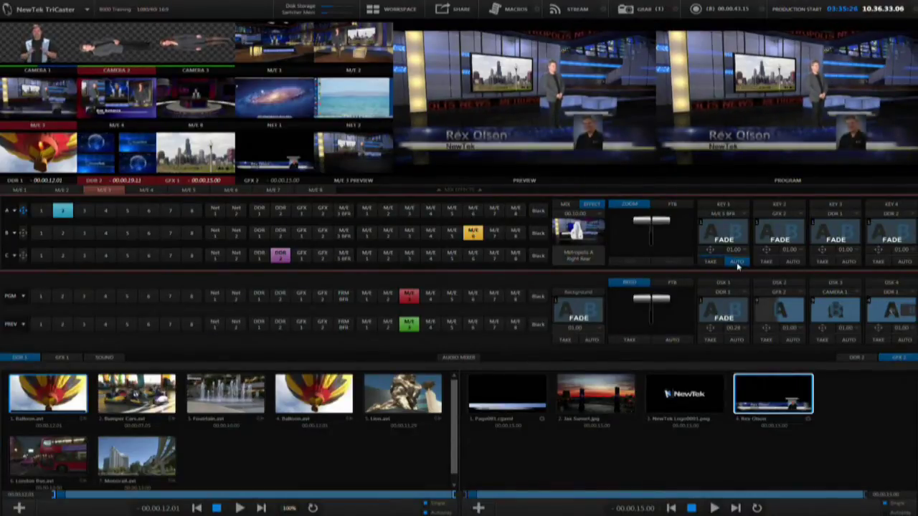
pyautogui.click(738, 262)
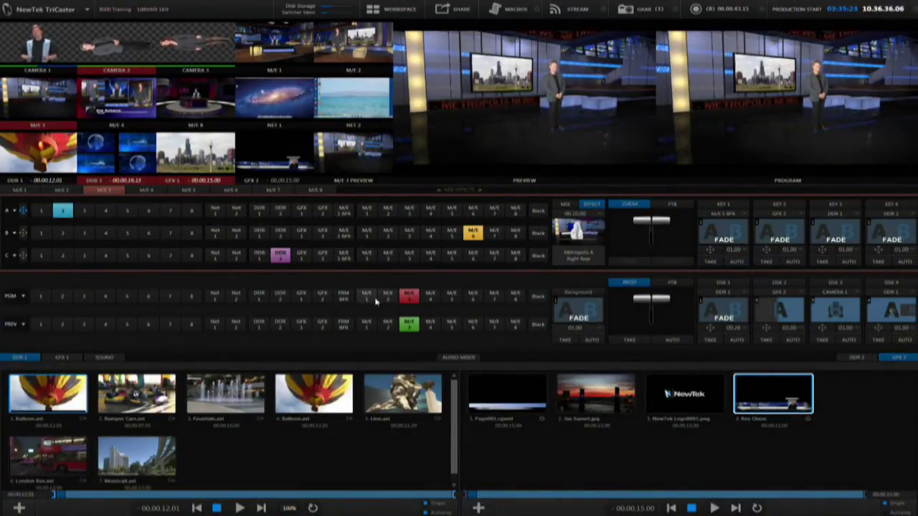
# Take the Key 1 title on in M/E 3 and put M/E 2 on program.
pyautogui.click(714, 263)
pyautogui.click(387, 295)
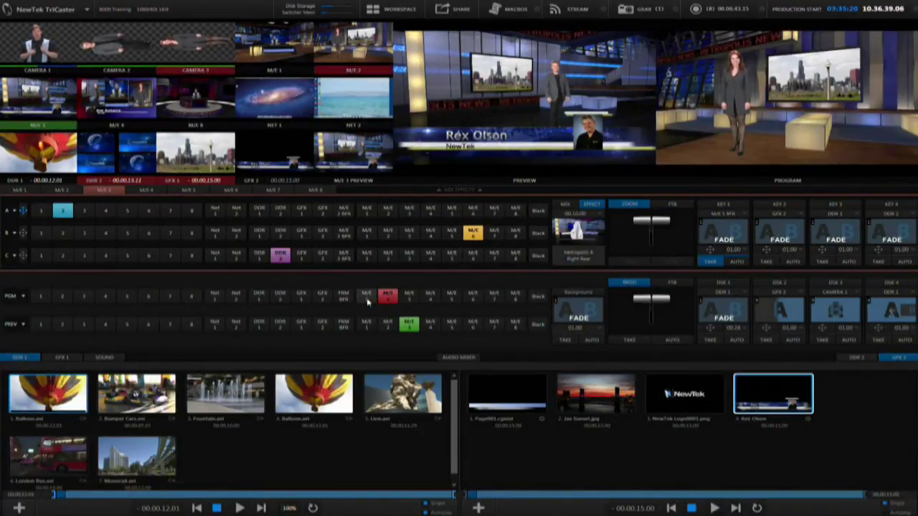
pyautogui.click(367, 297)
pyautogui.click(387, 297)
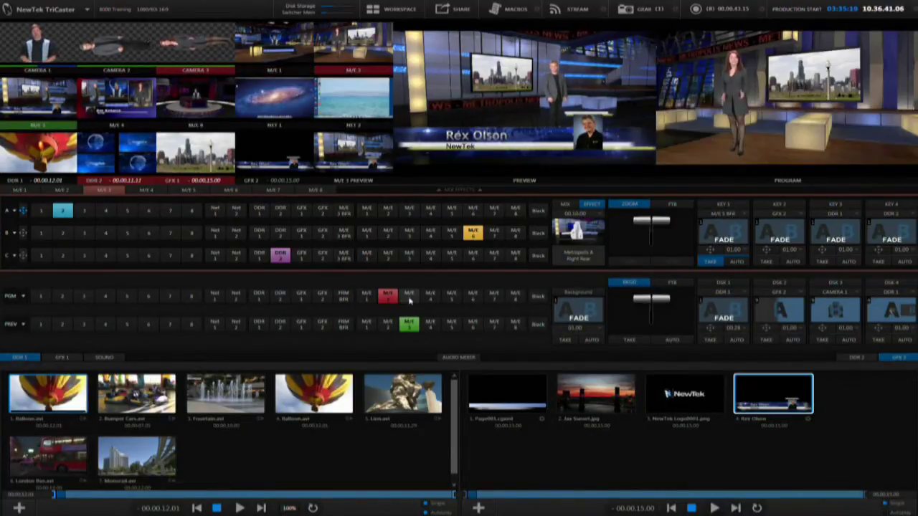
# Rehearse switching program to M/E 3, fading out its Key 1 title, and returning program to M/E 2.
pyautogui.click(409, 297)
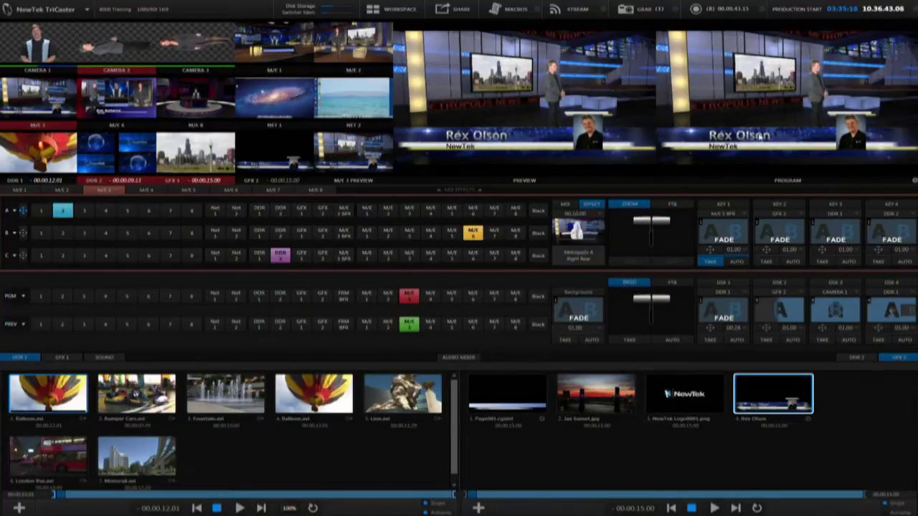
pyautogui.click(737, 264)
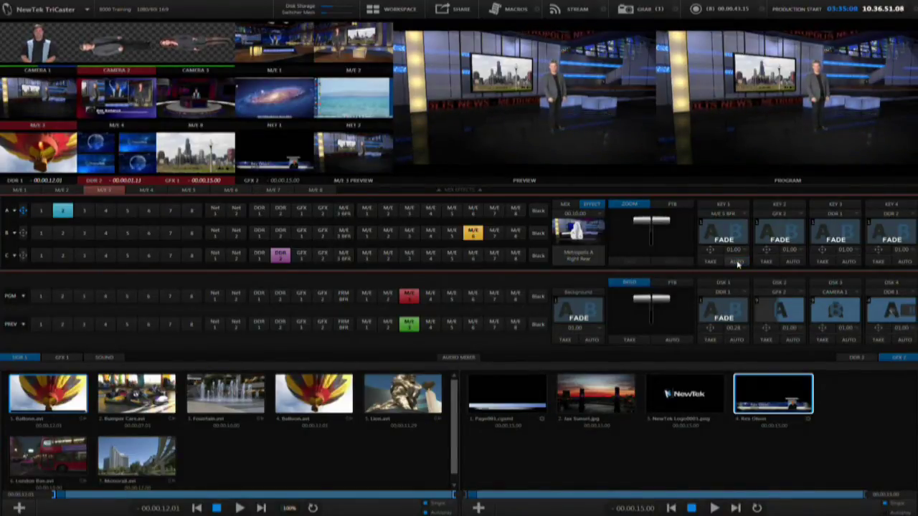
pyautogui.click(388, 299)
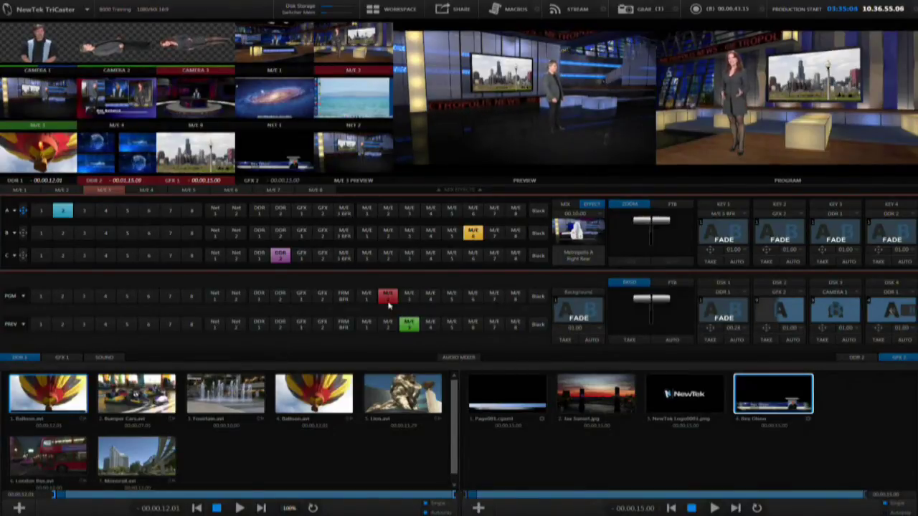
# Create a new macro named sequence 1 in the Training macro folder.
pyautogui.click(537, 10)
pyautogui.click(307, 67)
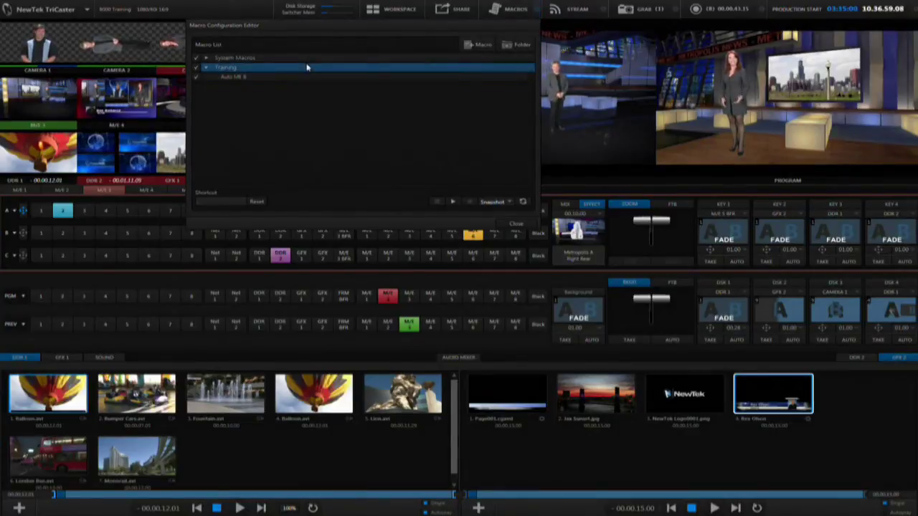
pyautogui.click(479, 44)
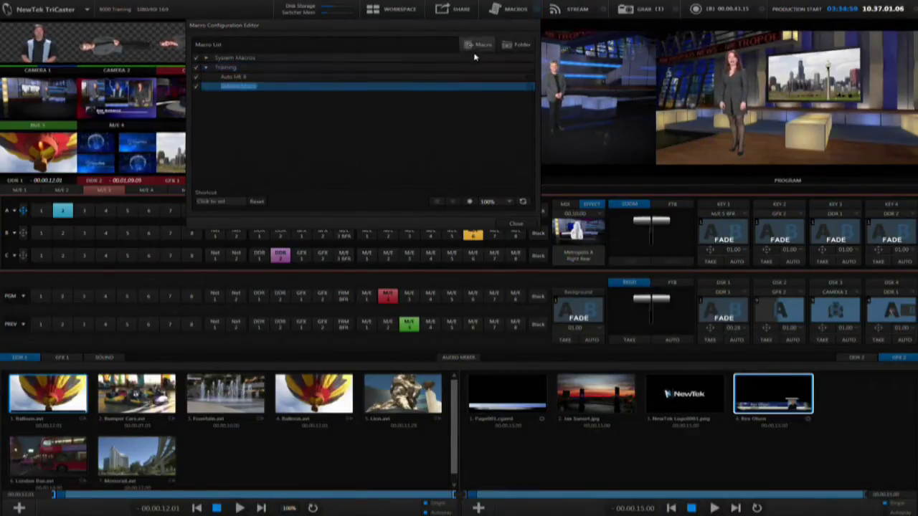
pyautogui.write('m')
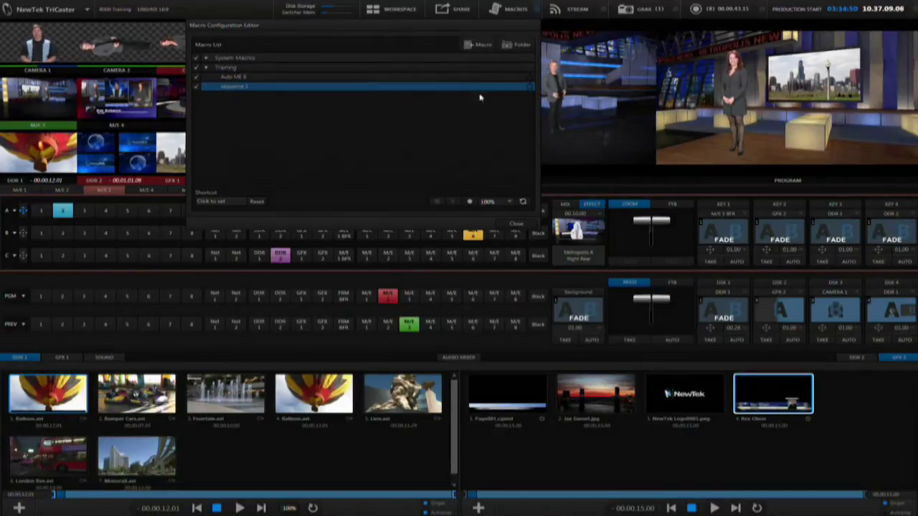
# Start recording the sequence 1 macro, transition program to M/E 3, and bring up the M/E 3 controls.
pyautogui.click(470, 202)
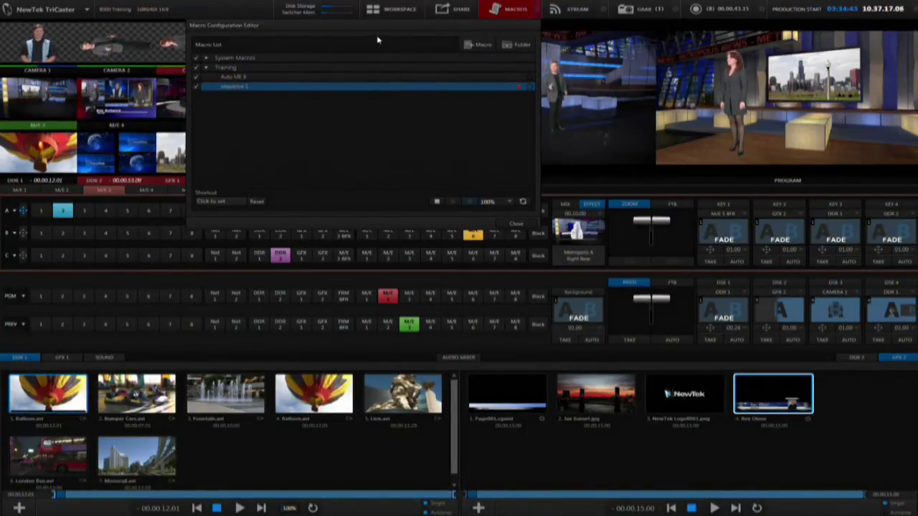
pyautogui.click(584, 342)
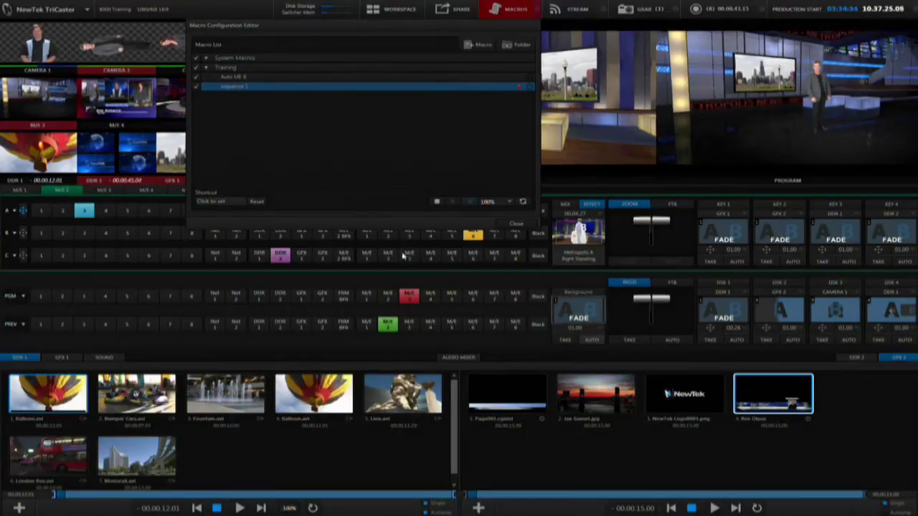
pyautogui.click(117, 191)
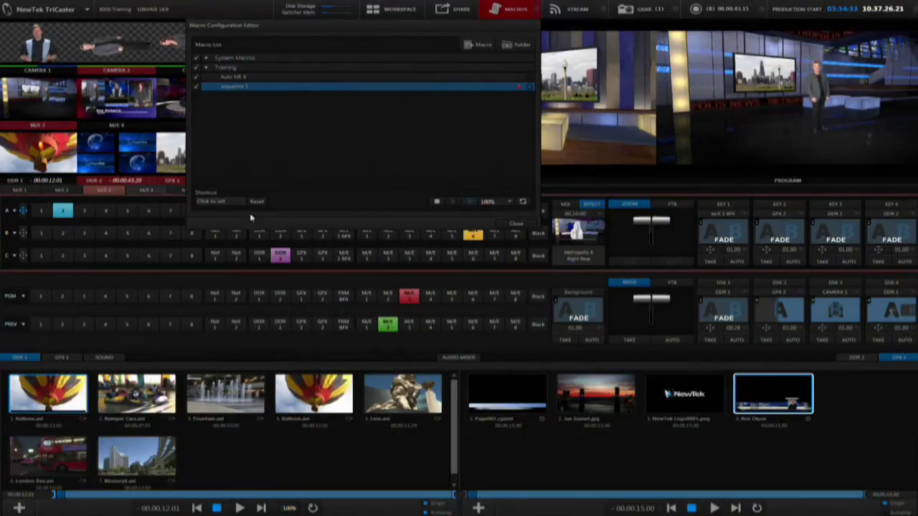
# Record fading the M/E 3 Key 1 title on and off, then a virtual-set zoom to a closer preset, and end the recording.
pyautogui.click(735, 263)
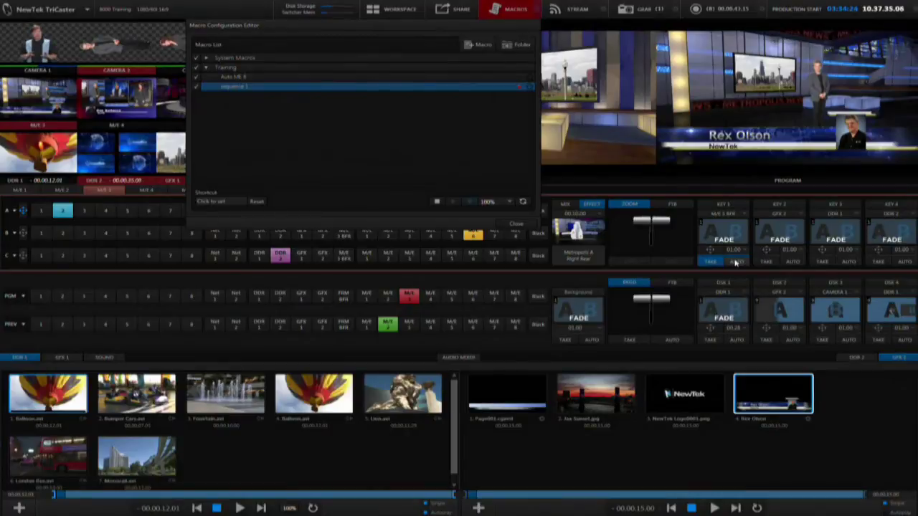
pyautogui.click(735, 263)
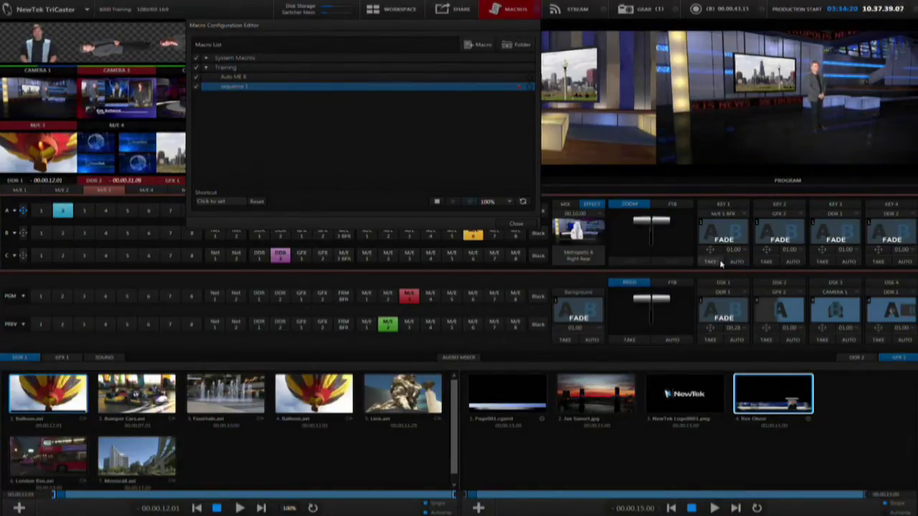
pyautogui.click(586, 236)
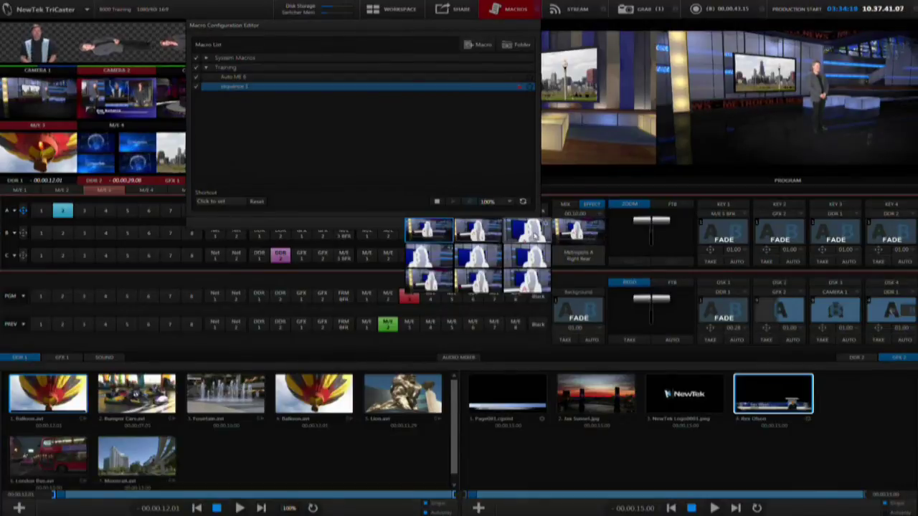
pyautogui.click(477, 236)
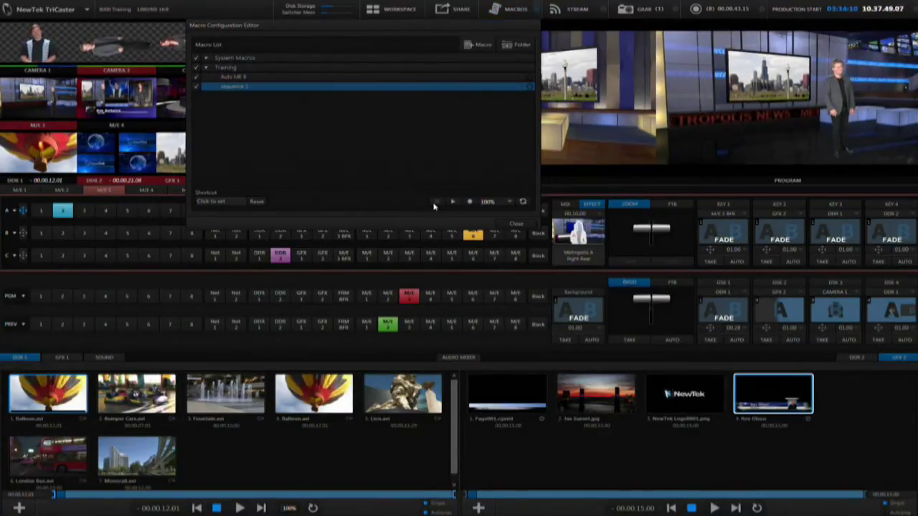
# Assign control surface preview row 1 as the sequence 1 shortcut, and put M/E 3 on preview for a test run.
pyautogui.click(228, 204)
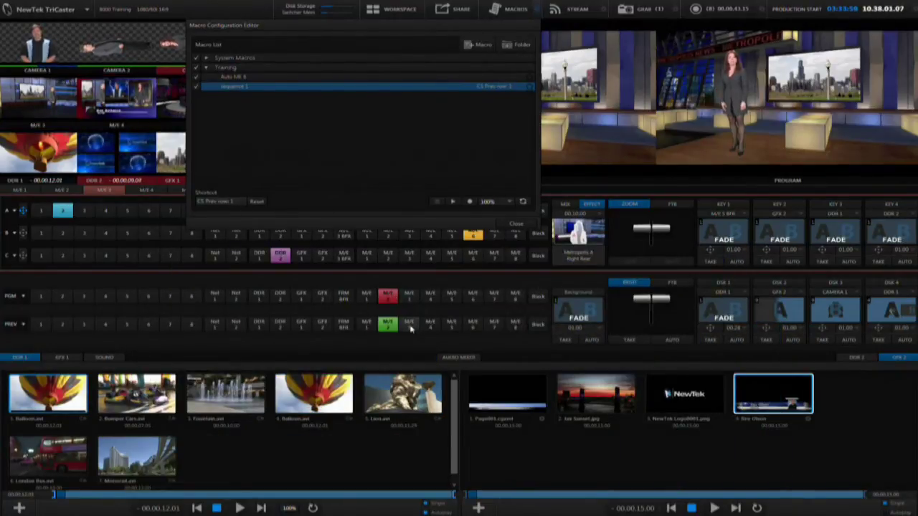
pyautogui.click(409, 324)
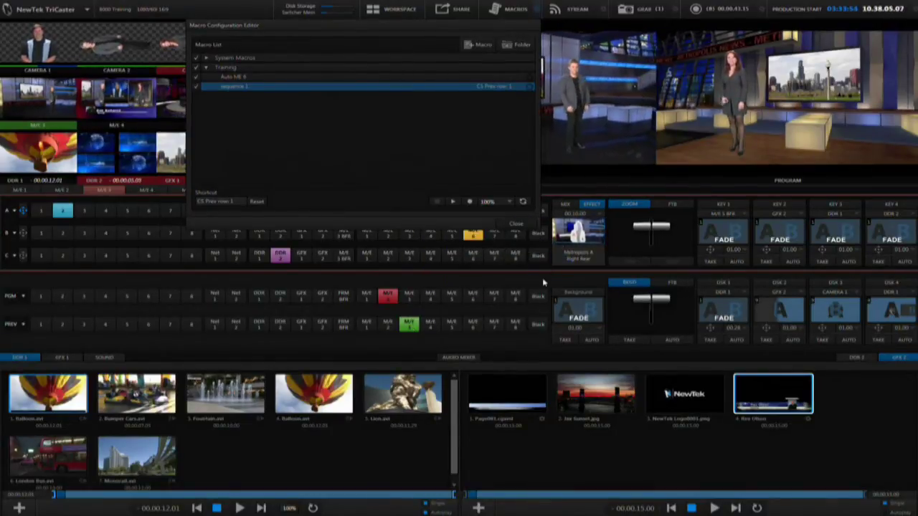
pyautogui.click(367, 324)
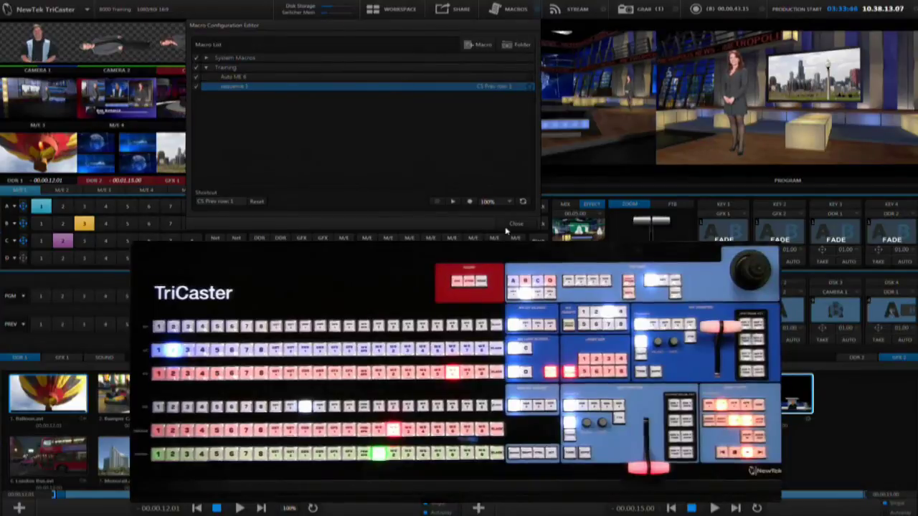
pyautogui.click(511, 225)
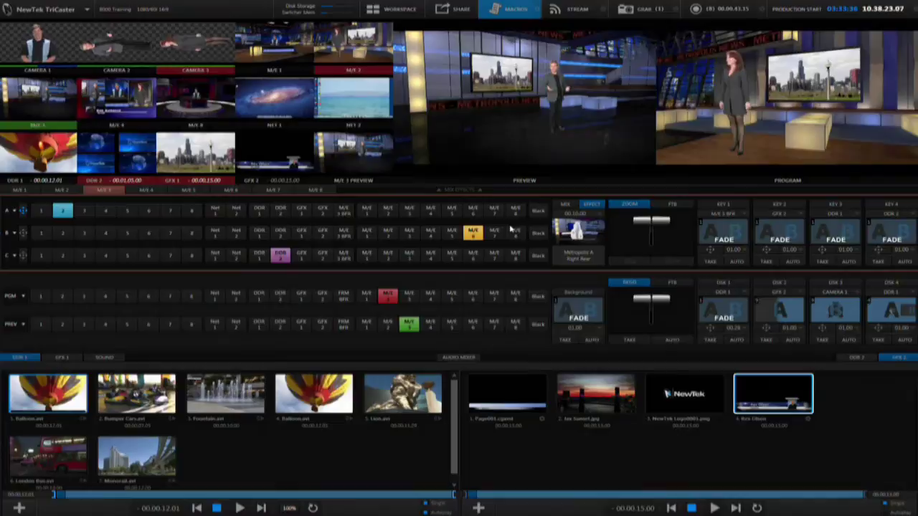
# Run the sequence 1 macro with its assigned control surface shortcut.
pyautogui.press('Return')
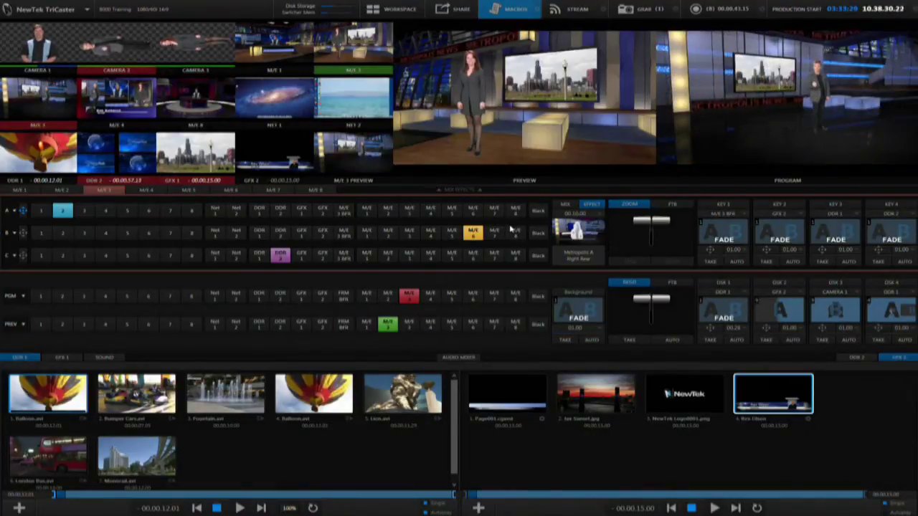
pyautogui.hotkey('ctrl', '1')
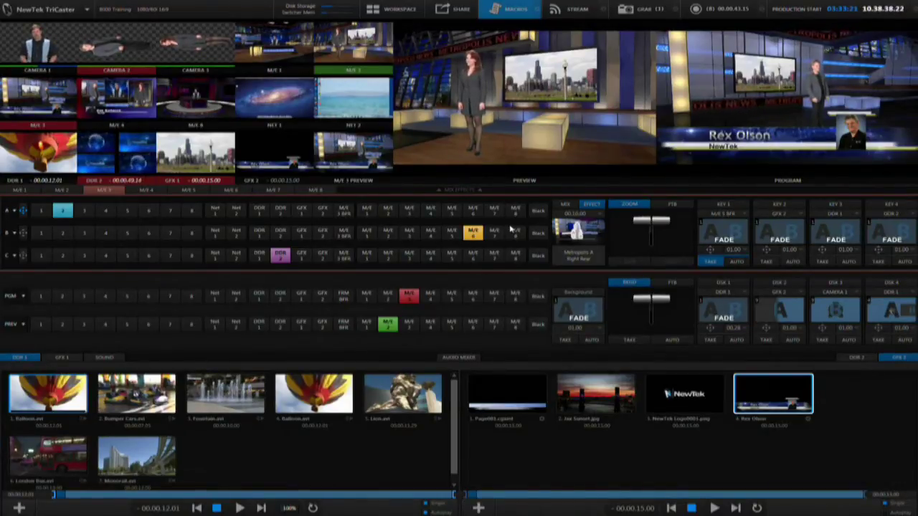
pyautogui.hotkey('ctrl', '1')
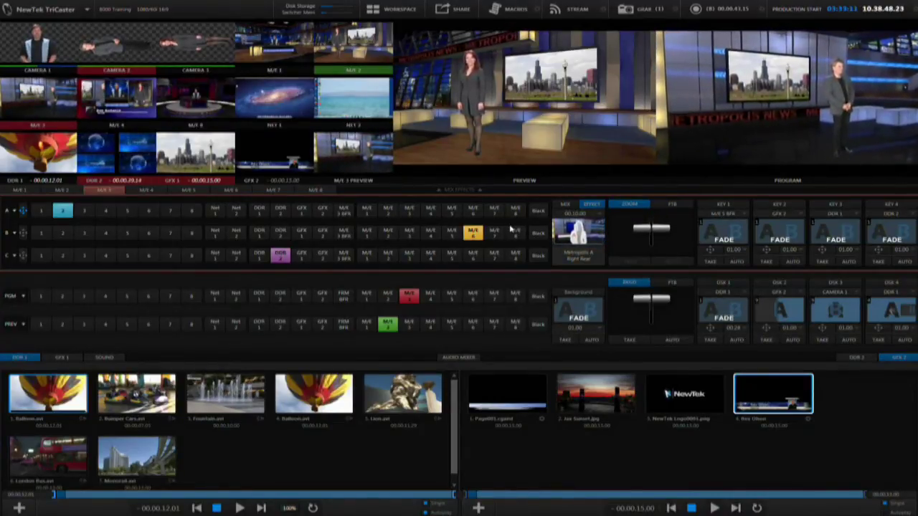
# Review the playback speed options for the sequence 1 macro, keeping 100%.
pyautogui.click(509, 9)
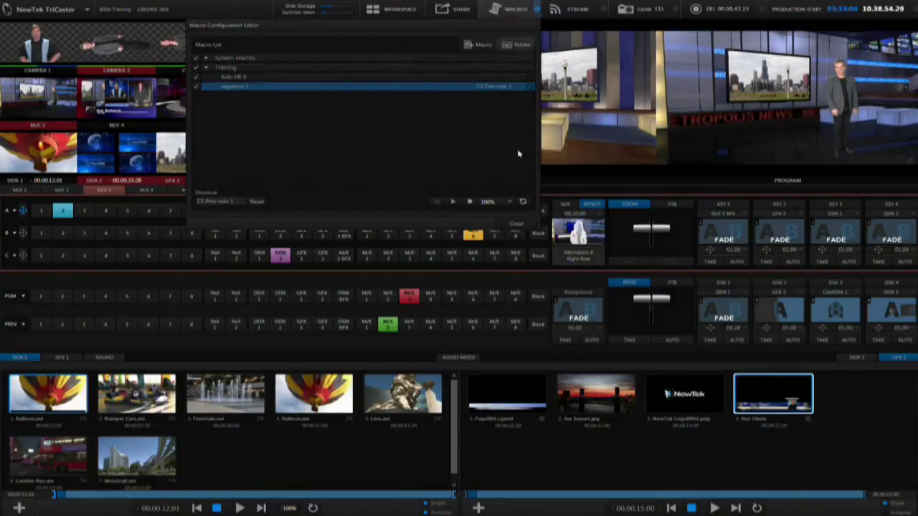
pyautogui.click(510, 202)
pyautogui.click(493, 235)
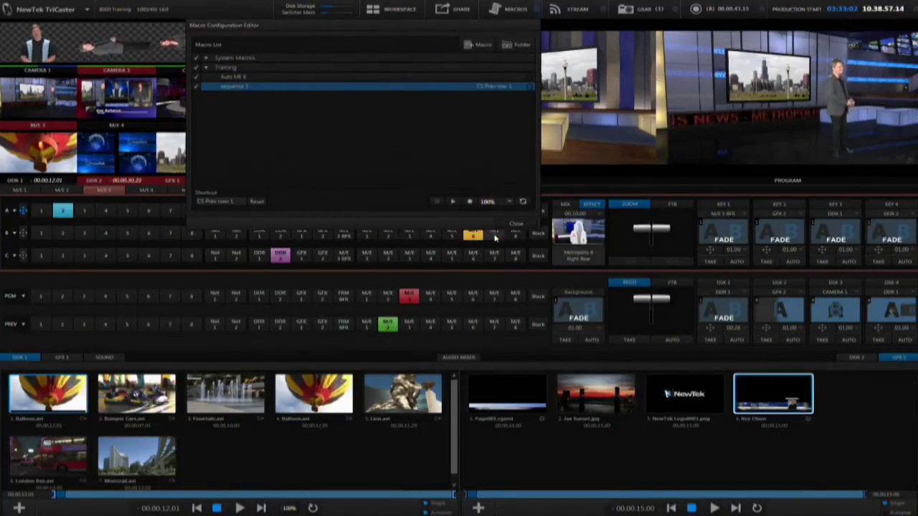
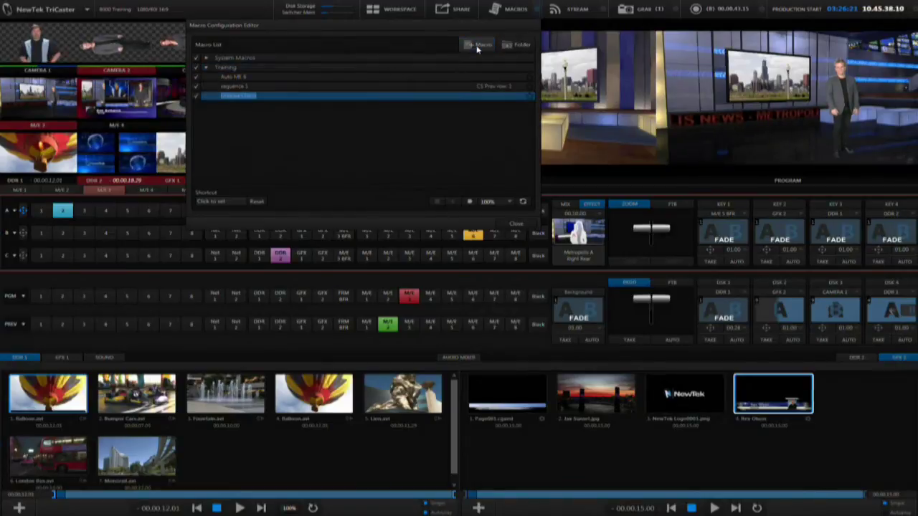
# Create a macro named DSK 1 setup and record loading the lower-third alpha clip preset in DDR 1.
pyautogui.write('DSK 1 in')
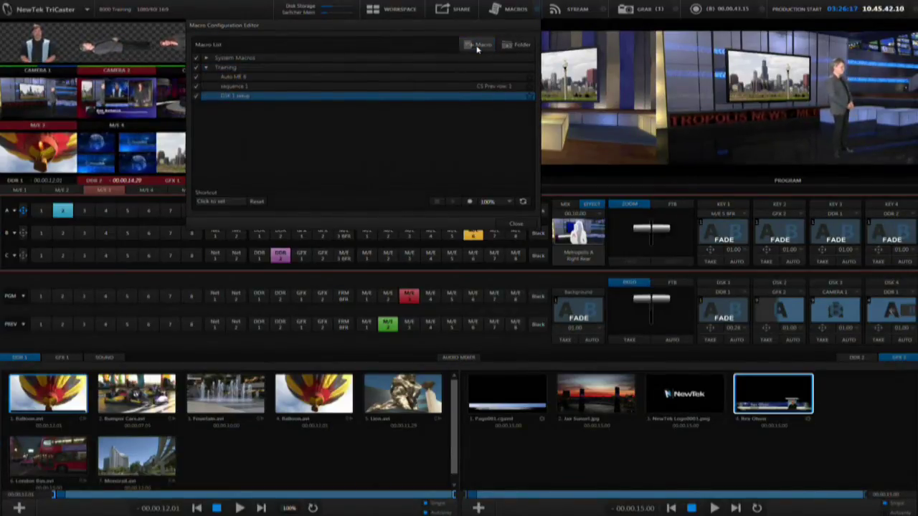
pyautogui.click(468, 203)
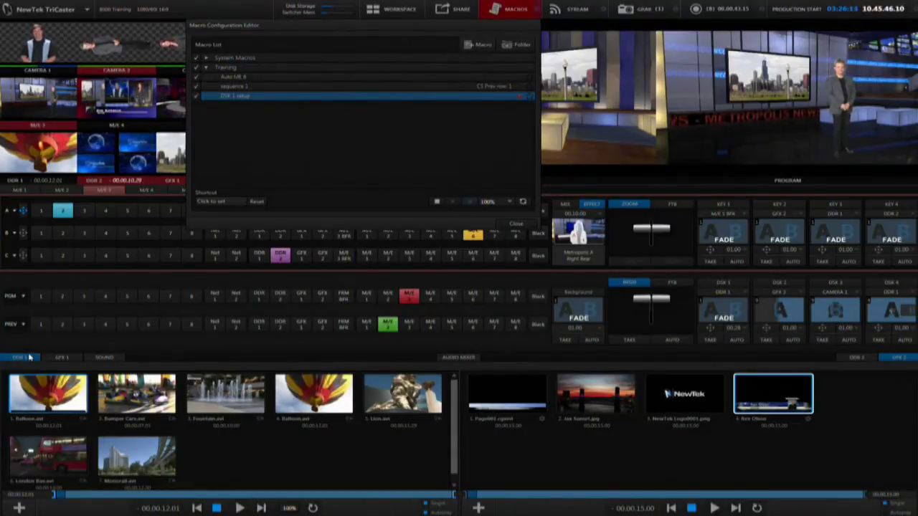
pyautogui.moveTo(5, 376)
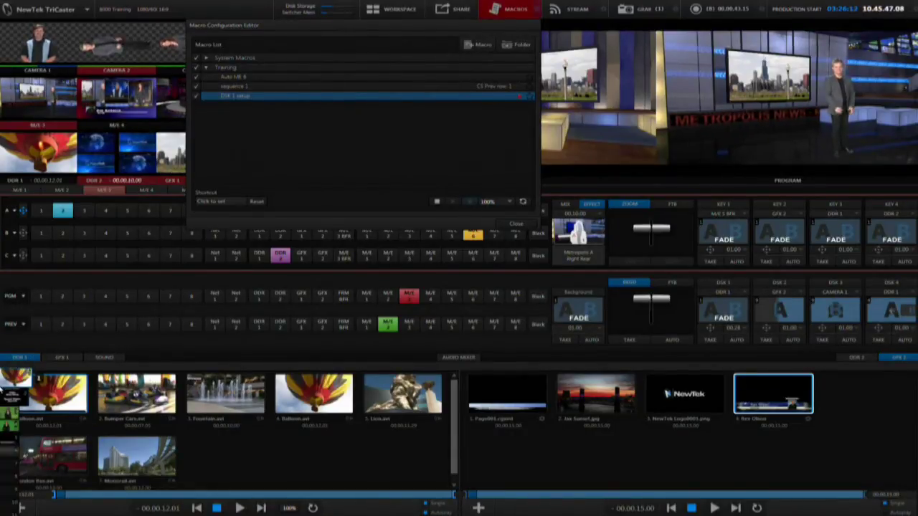
pyautogui.click(8, 439)
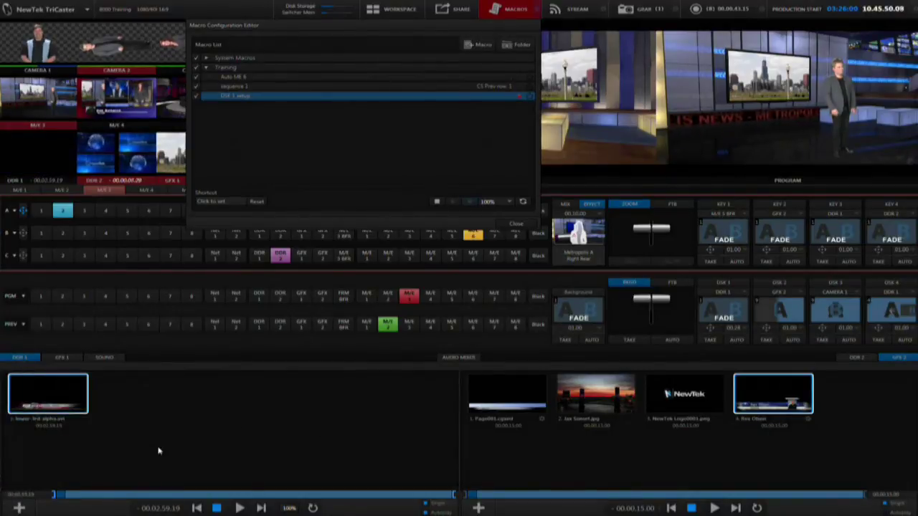
# Set the DSK 1 source to DDR 1 and end the DSK 1 setup recording.
pyautogui.click(744, 293)
pyautogui.moveTo(740, 321)
pyautogui.click(769, 321)
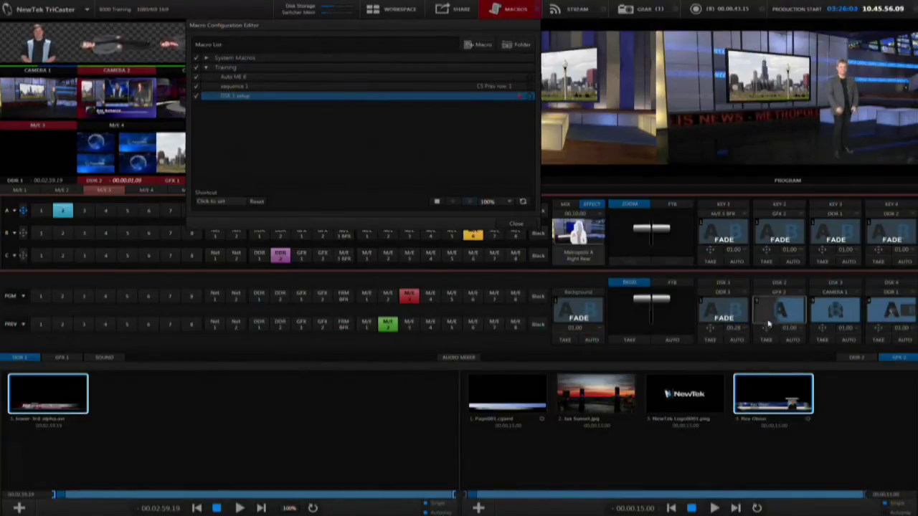
pyautogui.click(436, 202)
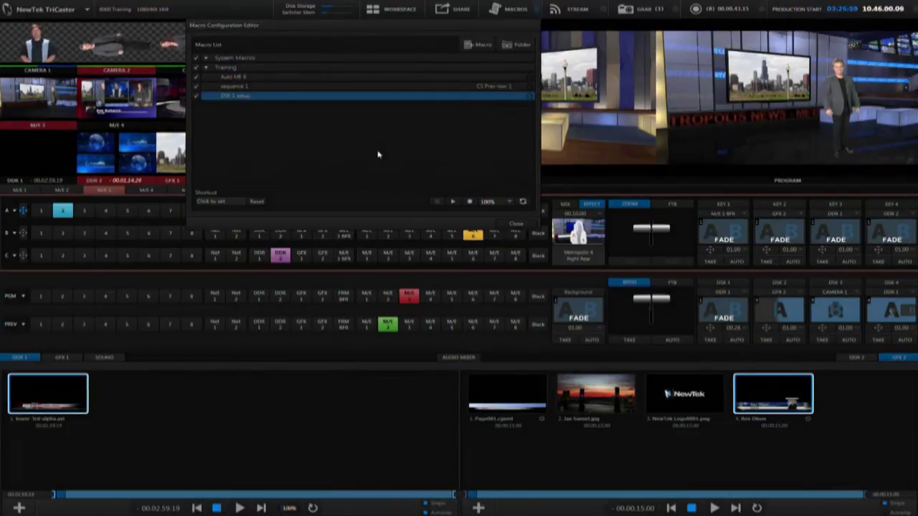
# Create a macro named DSK 1 auto and record the DSK 1 auto transition in it.
pyautogui.click(480, 44)
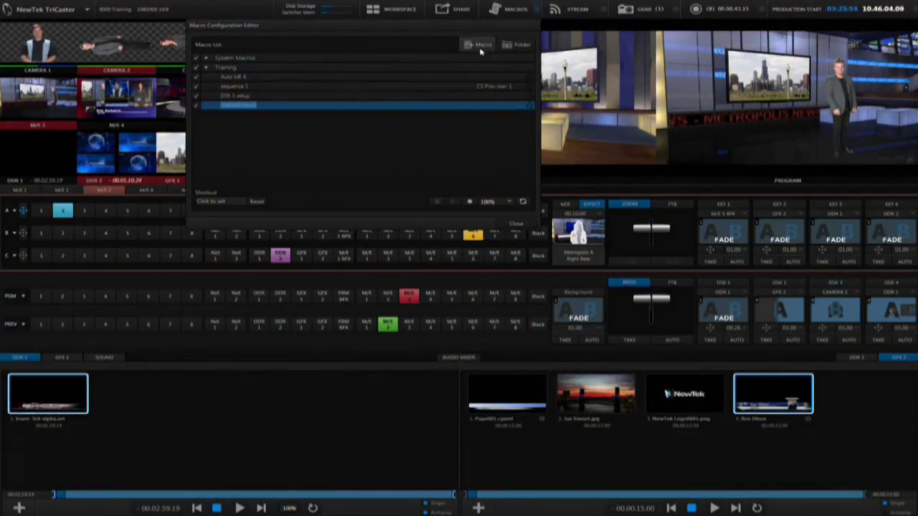
pyautogui.write('St')
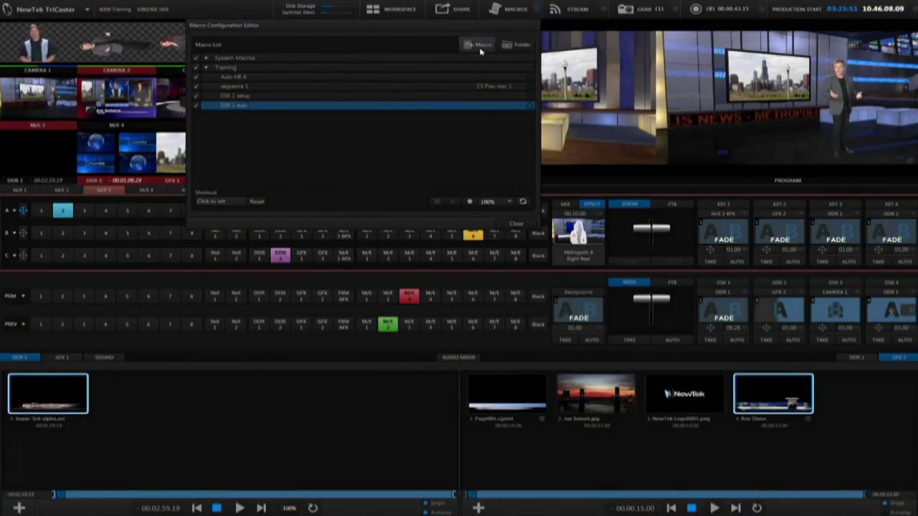
pyautogui.click(469, 202)
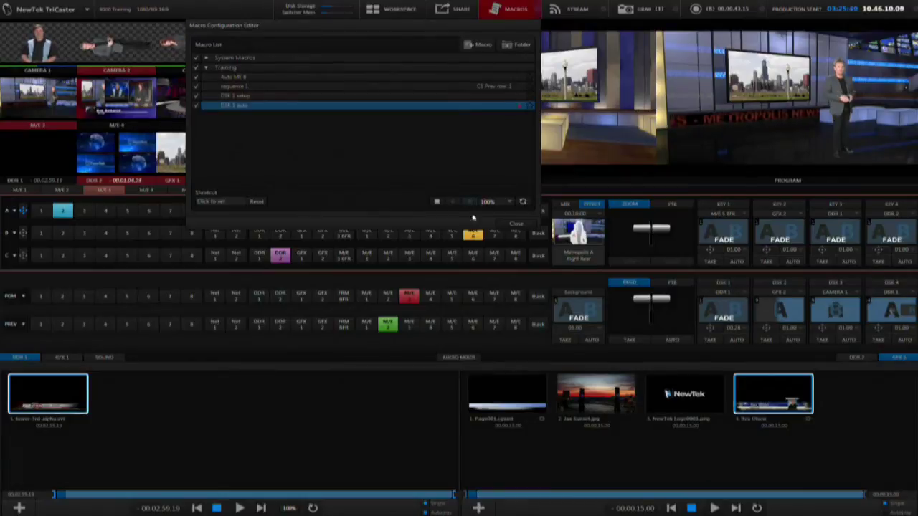
pyautogui.click(737, 338)
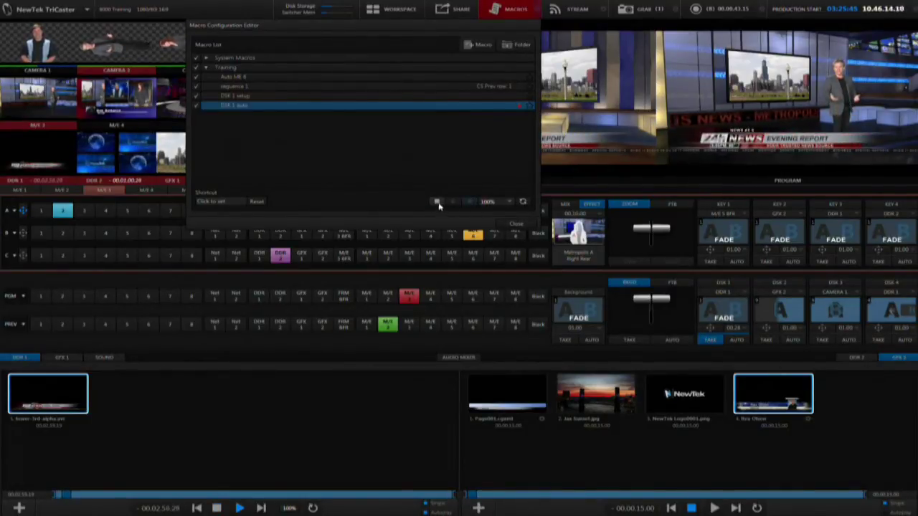
pyautogui.click(439, 202)
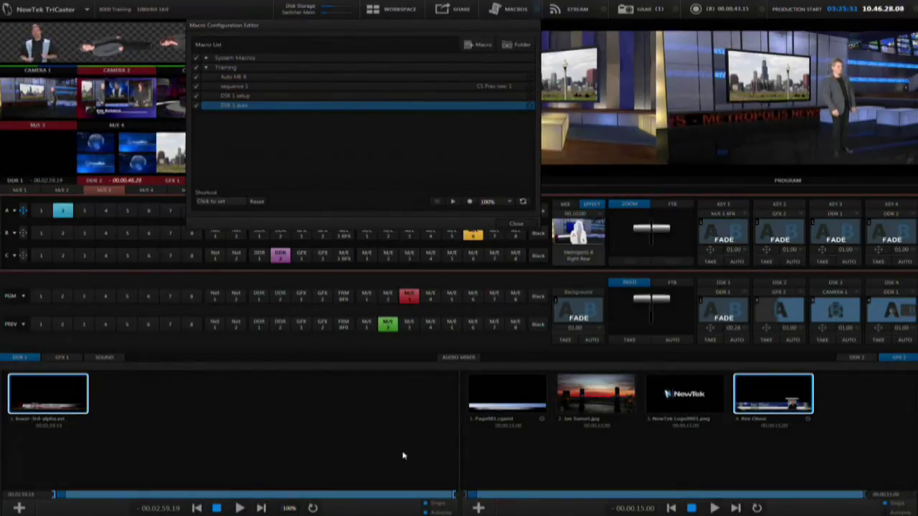
# Load the Balloon clip preset in DDR 1 and set the DSK 1 source to NET 2.
pyautogui.moveTo(5, 419)
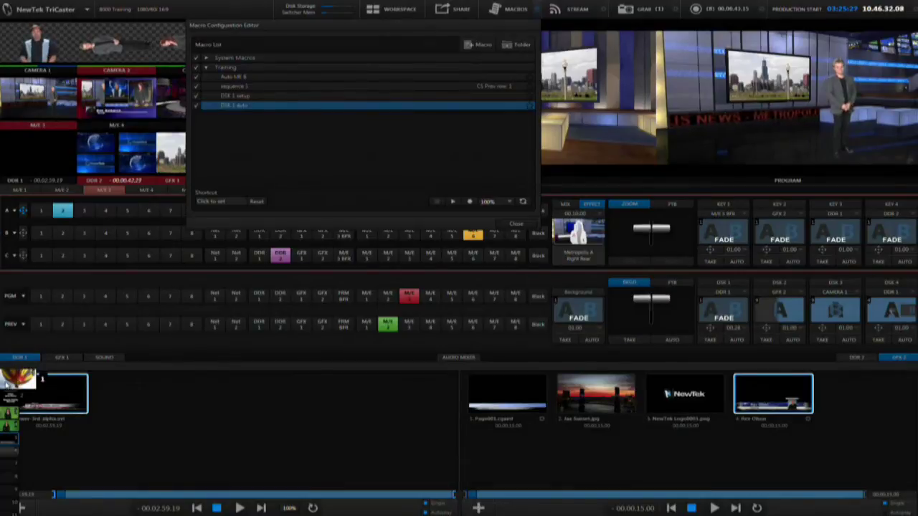
pyautogui.click(18, 379)
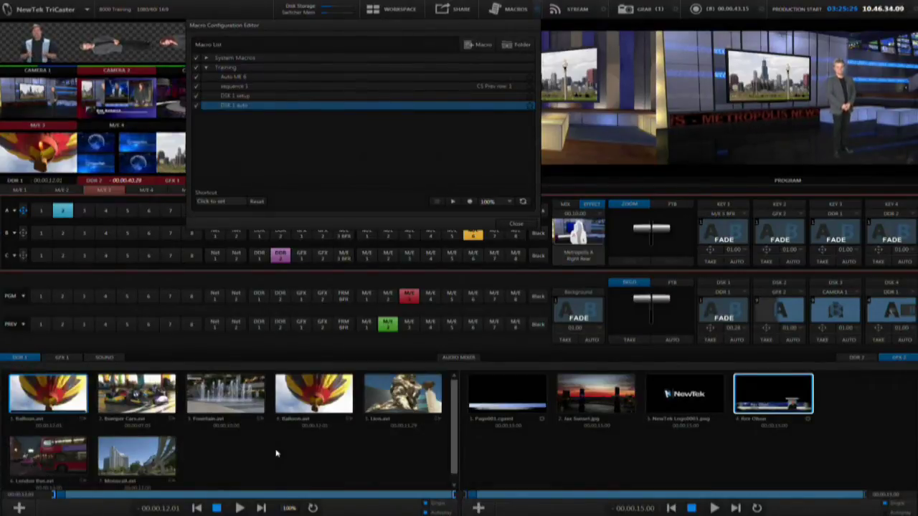
pyautogui.click(742, 293)
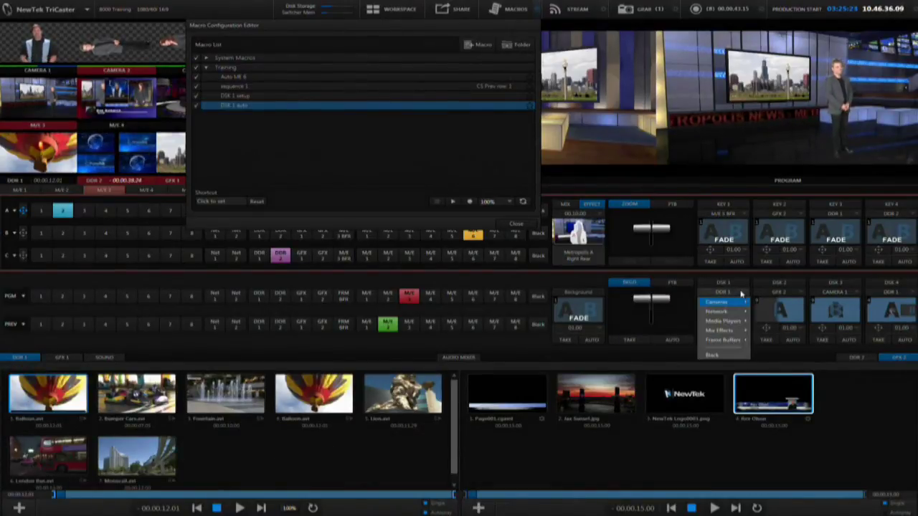
pyautogui.moveTo(739, 303)
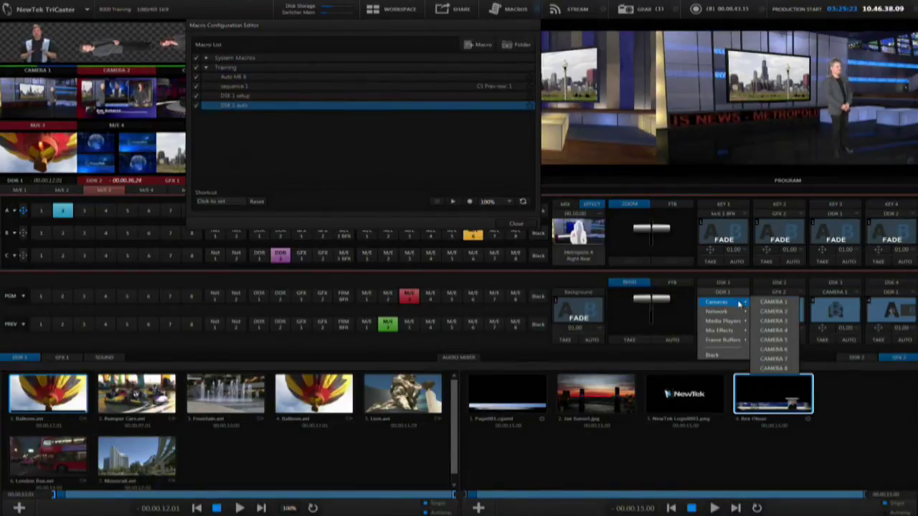
pyautogui.click(771, 321)
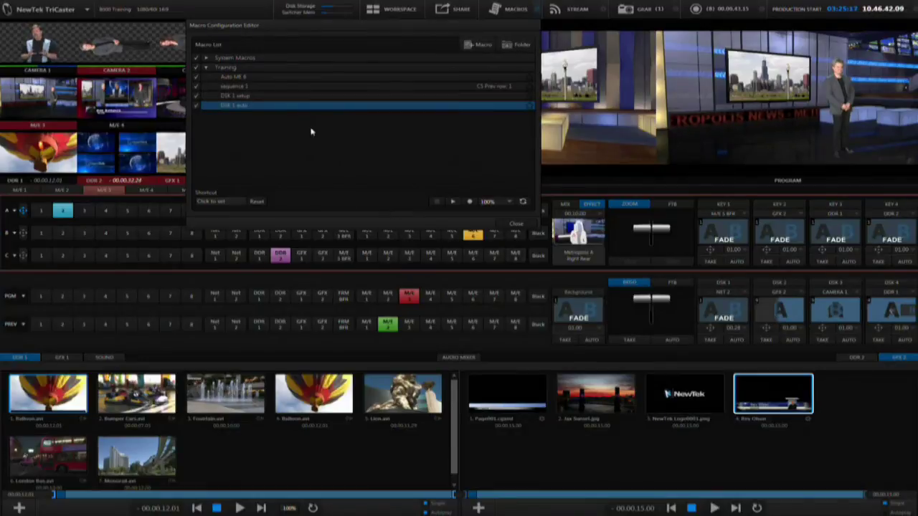
# Set the playback speed of both the DSK 1 setup and DSK 1 auto macros to Snapshot.
pyautogui.click(284, 99)
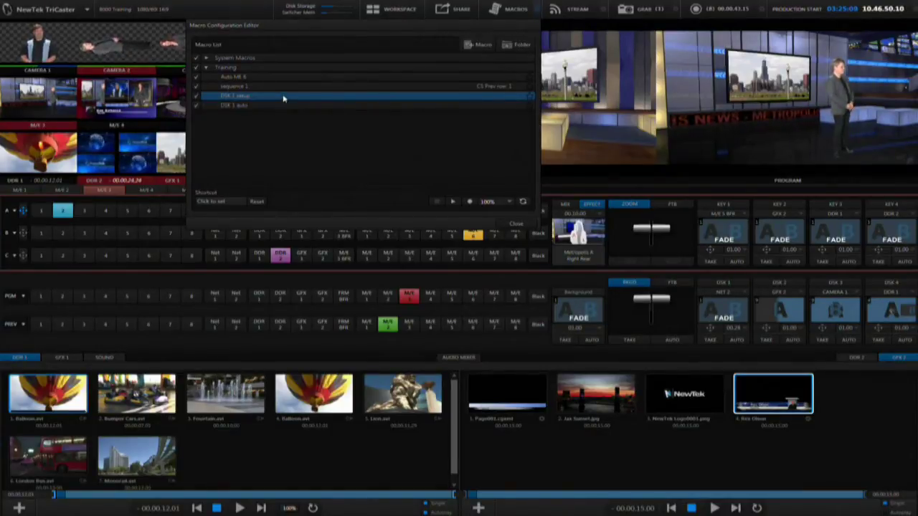
pyautogui.click(510, 201)
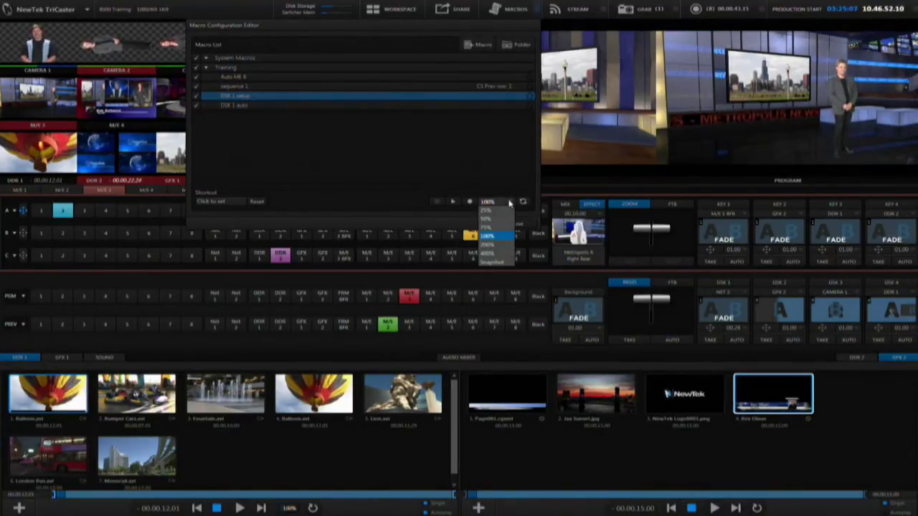
pyautogui.click(492, 263)
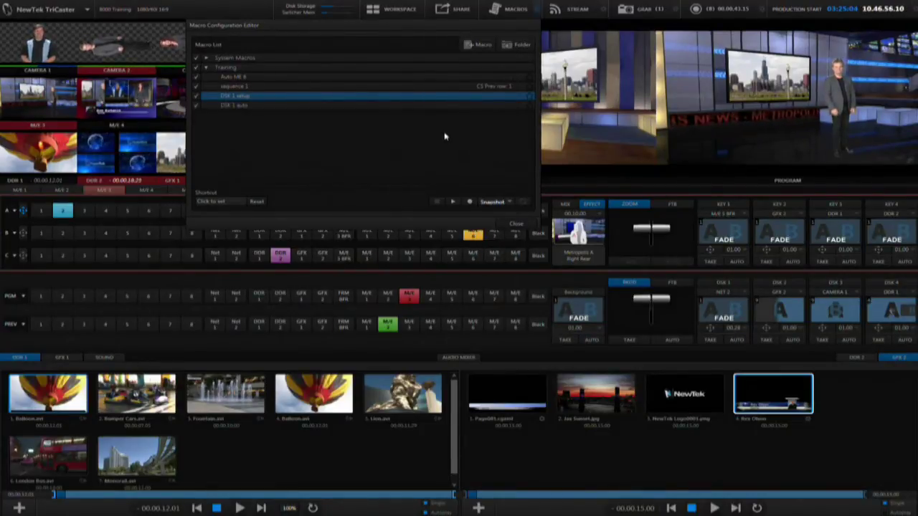
pyautogui.click(366, 106)
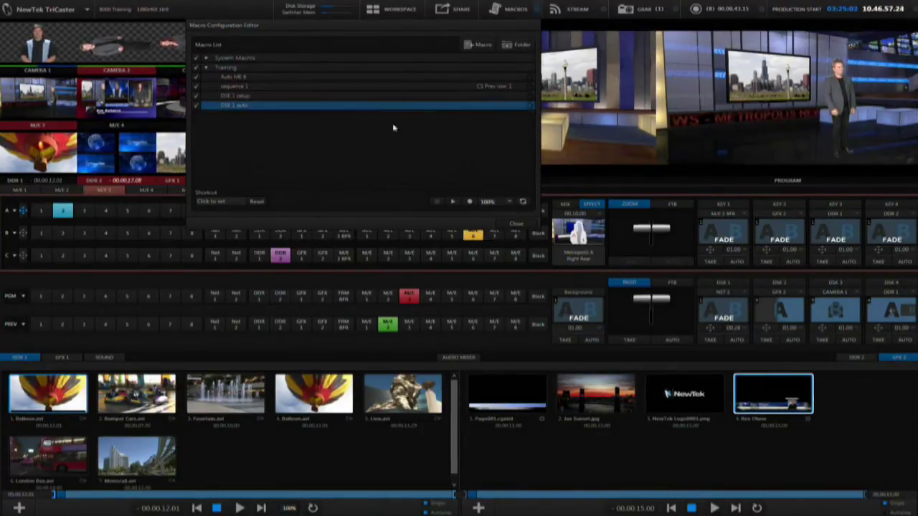
pyautogui.click(506, 202)
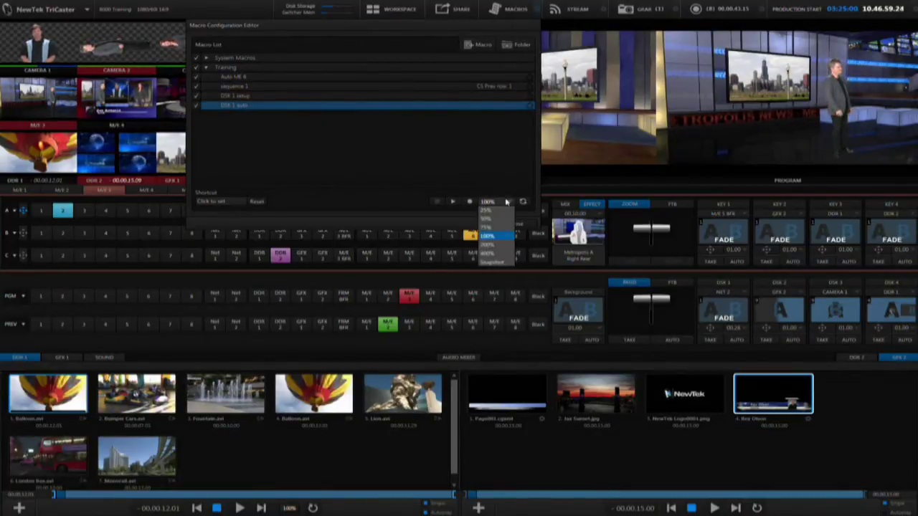
pyautogui.click(507, 263)
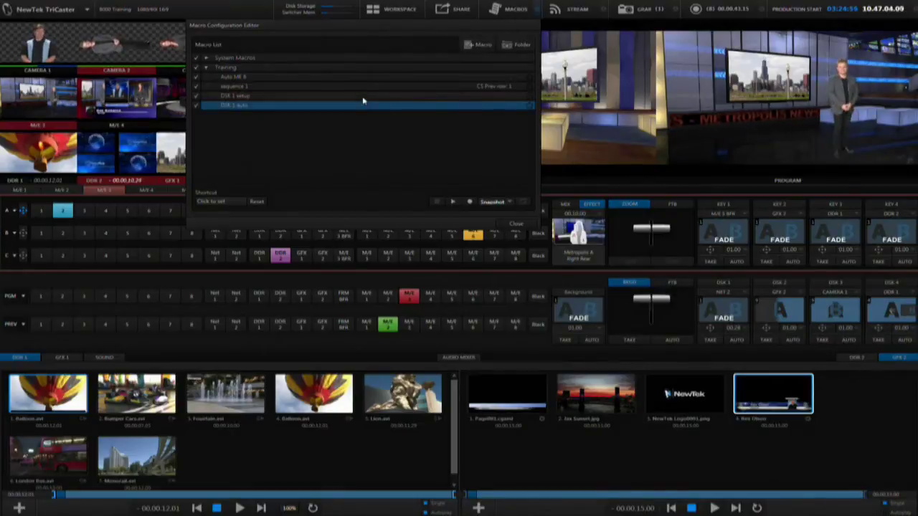
# Assign the shortcut CTRL + NumPad1 to the DSK 1 setup macro and NumPad1 to the DSK 1 auto macro.
pyautogui.click(284, 96)
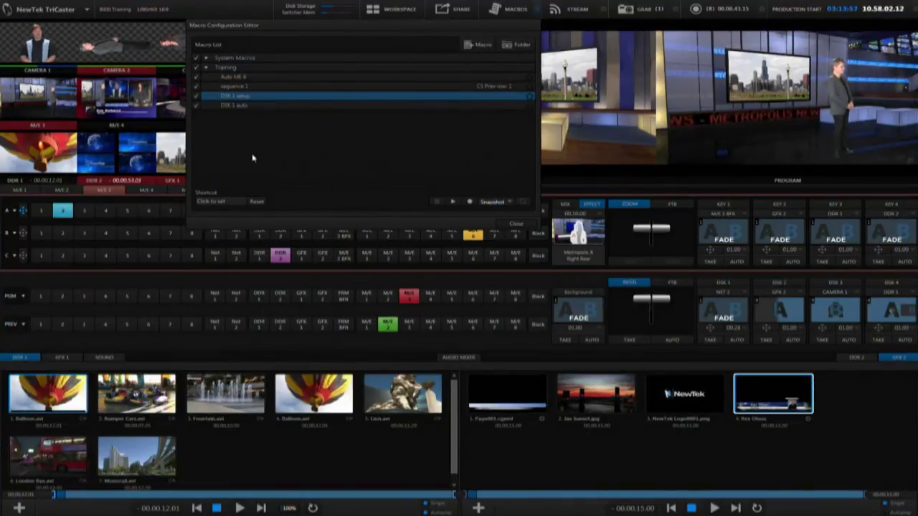
pyautogui.click(228, 203)
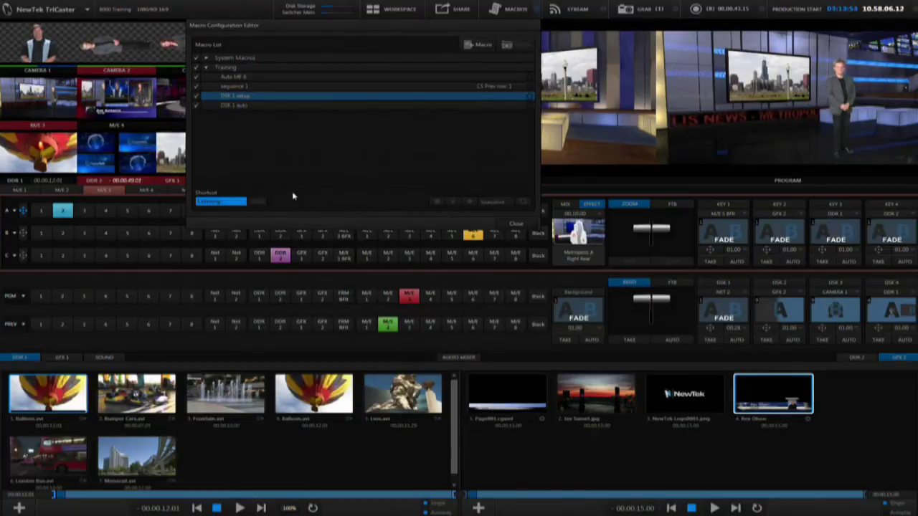
pyautogui.press('ctrl+KP_1')
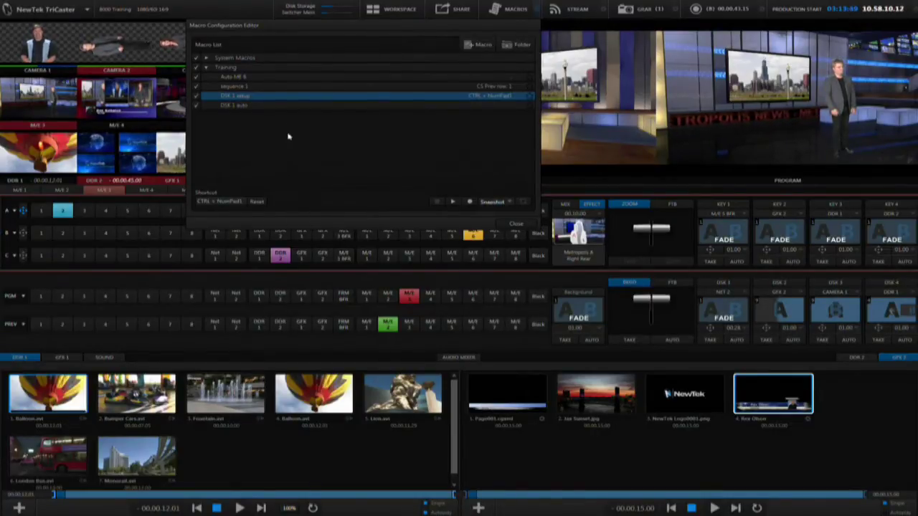
pyautogui.click(292, 106)
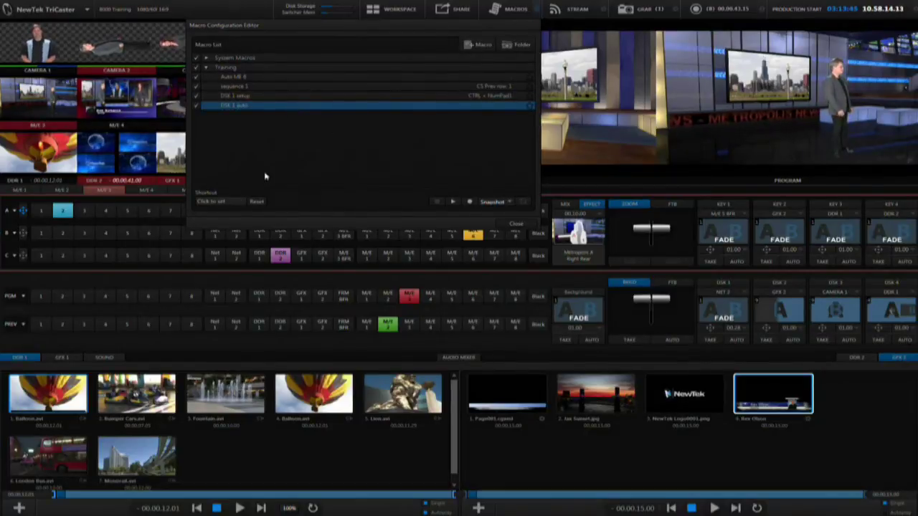
pyautogui.click(242, 204)
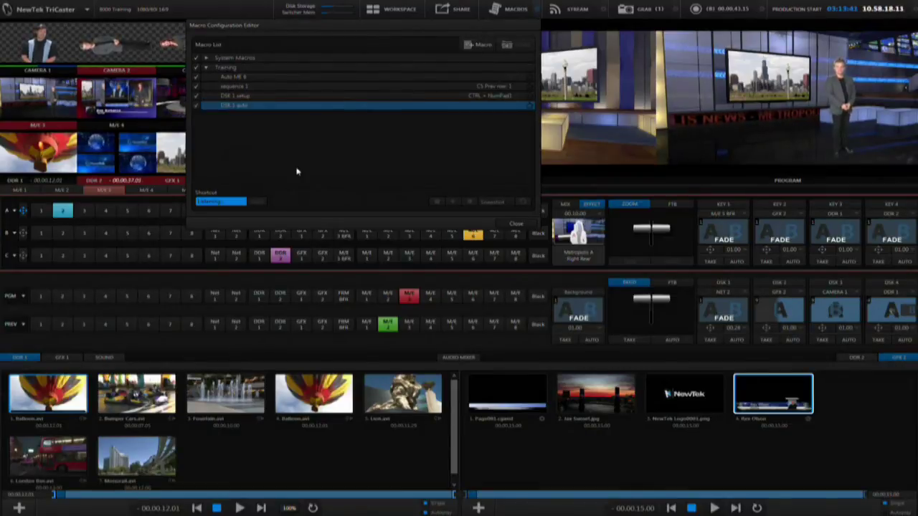
pyautogui.press('KP_1')
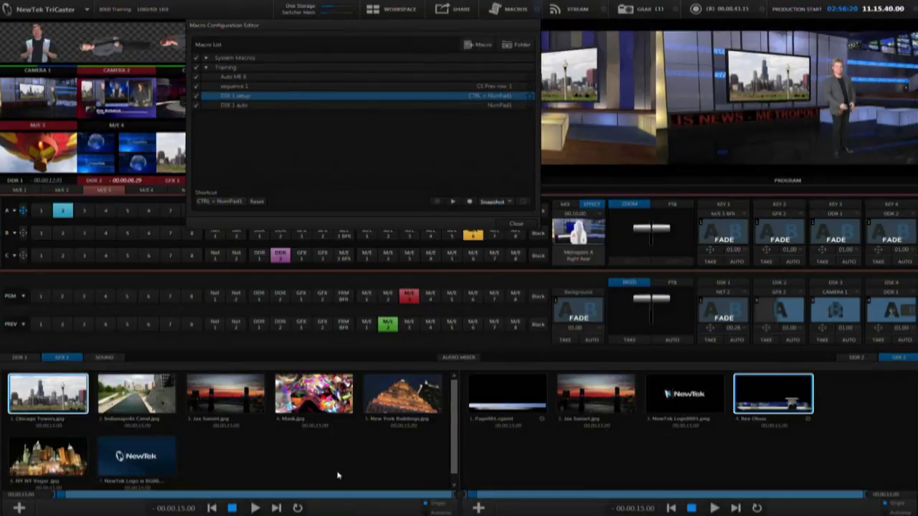
# Trigger the DSK 1 setup macro with its assigned shortcut and mark the four Training macros as favorites.
pyautogui.press('ctrl+KP_1')
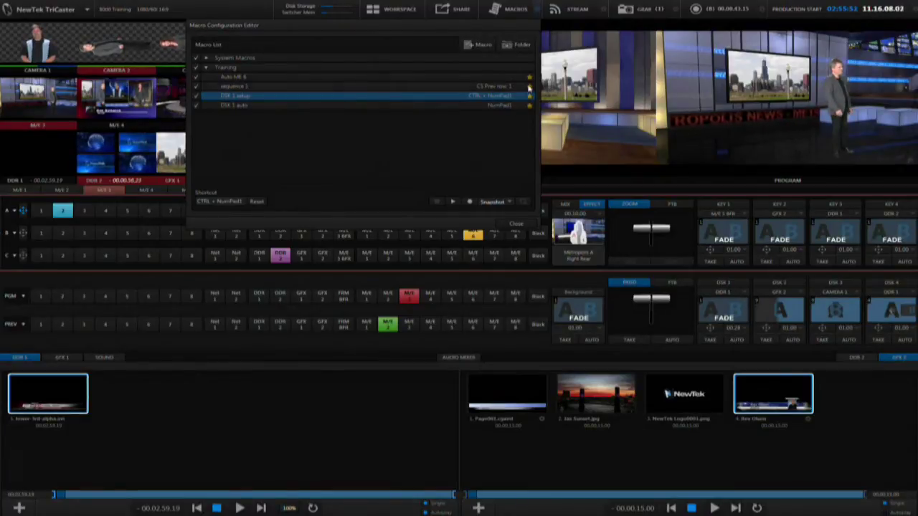
pyautogui.click(516, 223)
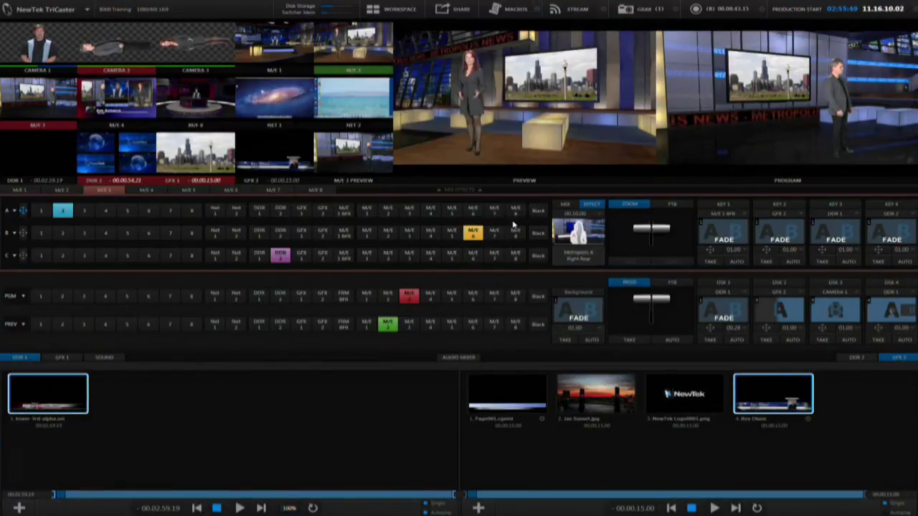
# Run the Auto ME 6 macro twice from the list of favorite macros.
pyautogui.click(512, 9)
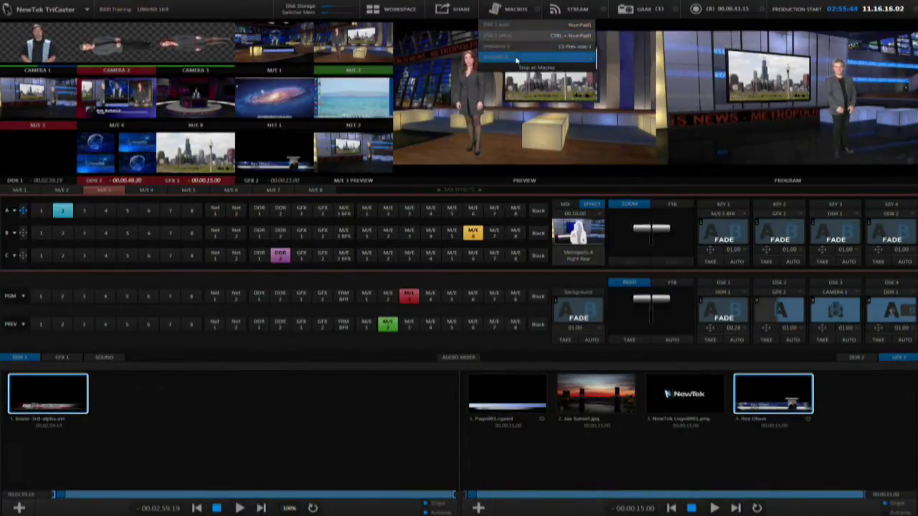
pyautogui.click(519, 36)
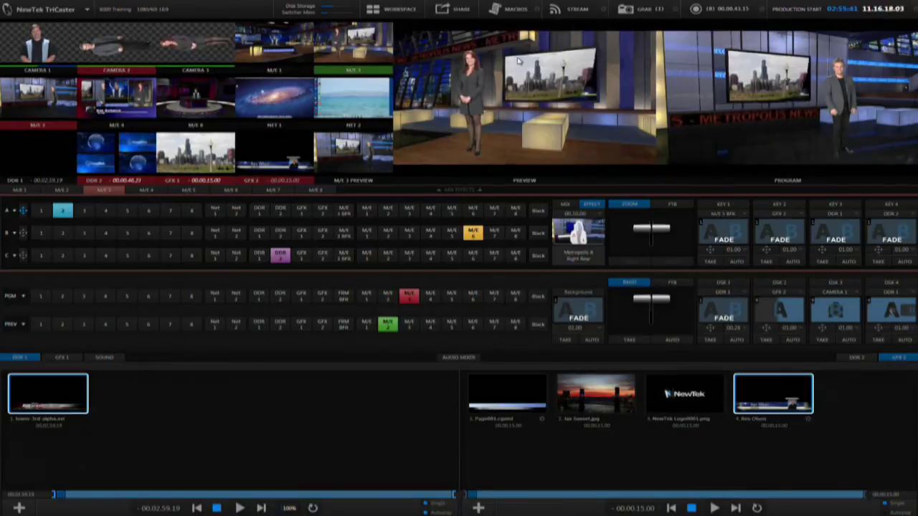
pyautogui.click(511, 9)
pyautogui.click(509, 48)
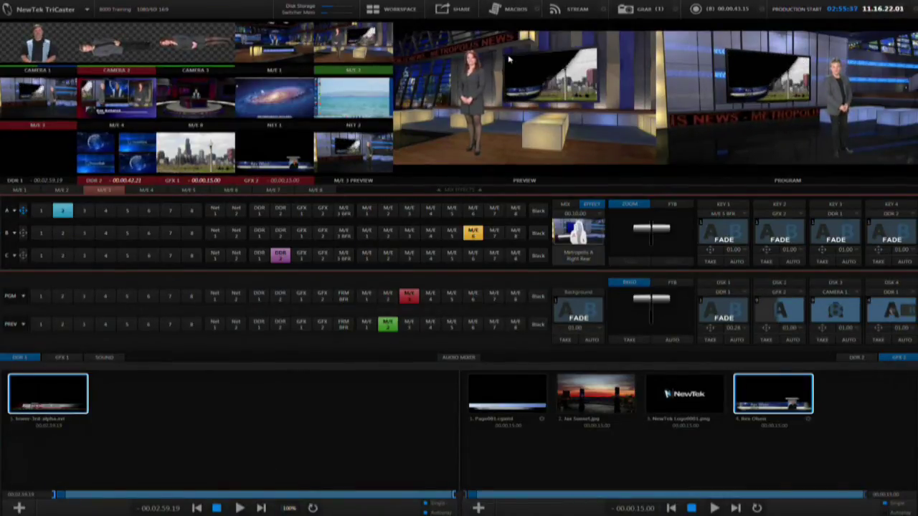
pyautogui.click(513, 9)
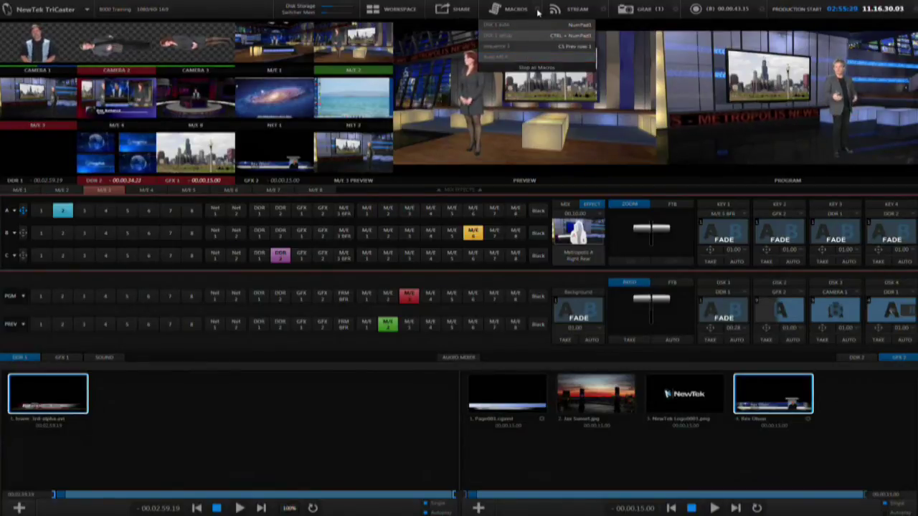
pyautogui.click(513, 9)
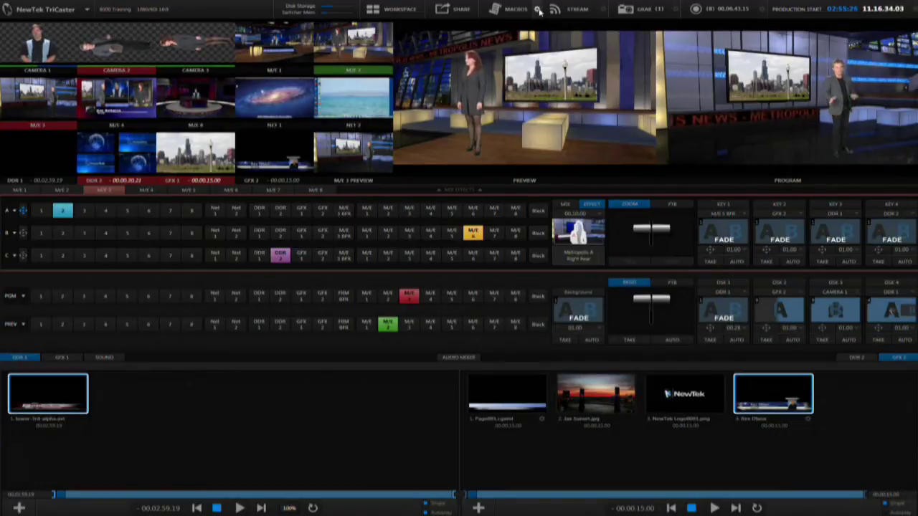
# Export the Training macro folder as an XD Macros file named training in the Macros directory.
pyautogui.click(539, 11)
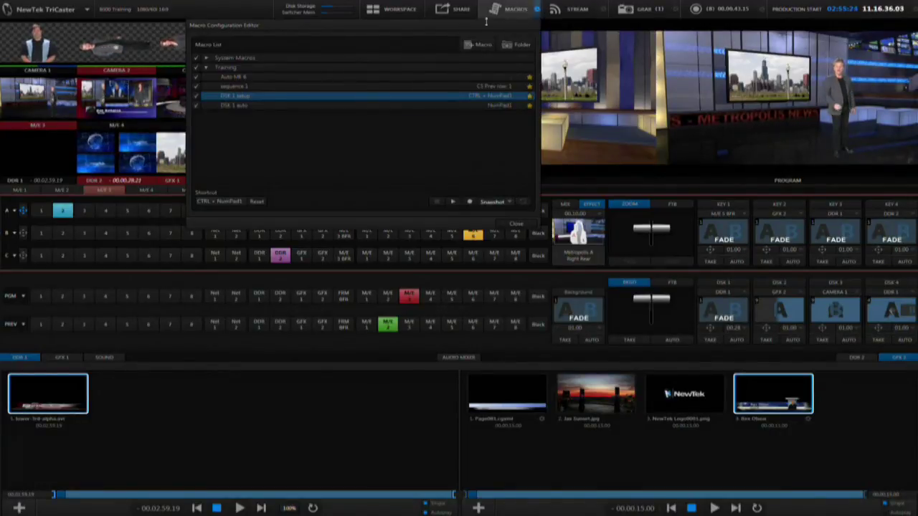
pyautogui.click(259, 69)
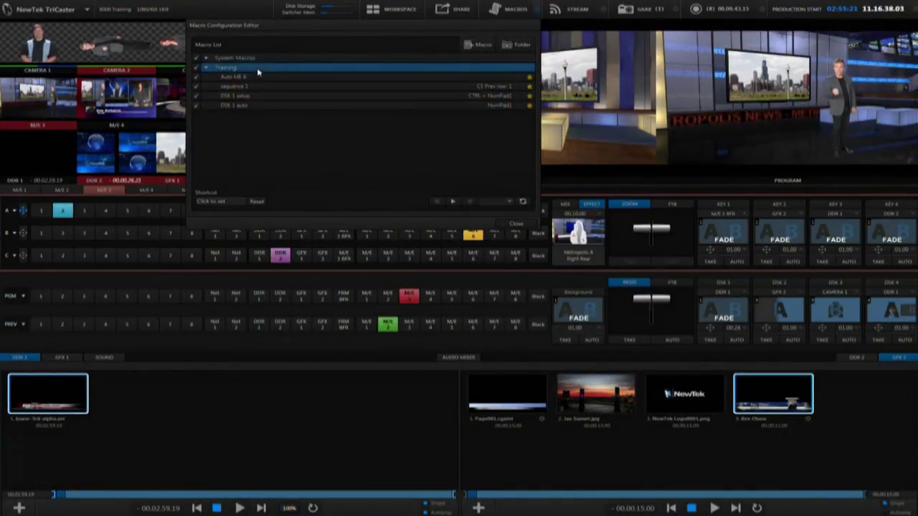
pyautogui.rightClick(259, 70)
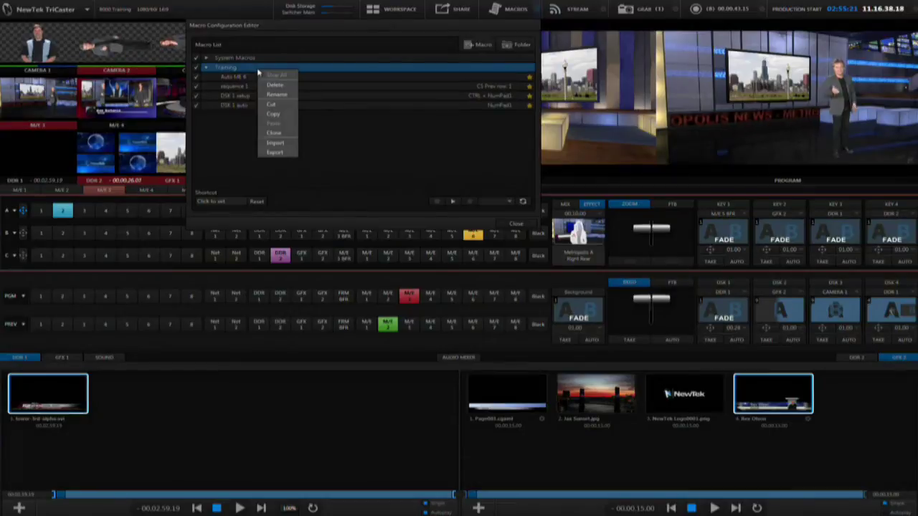
pyautogui.click(273, 152)
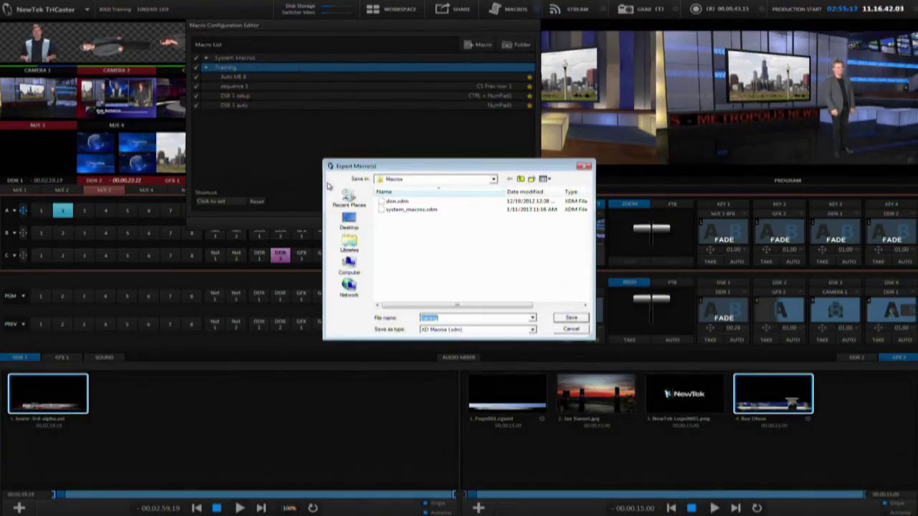
pyautogui.press('Escape')
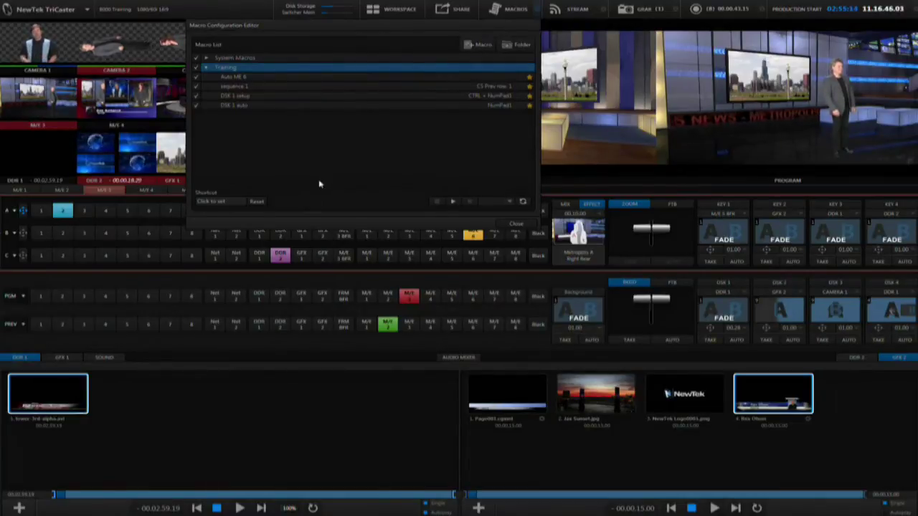
# Delete the Training folder with its macros from the macro list.
pyautogui.rightClick(303, 74)
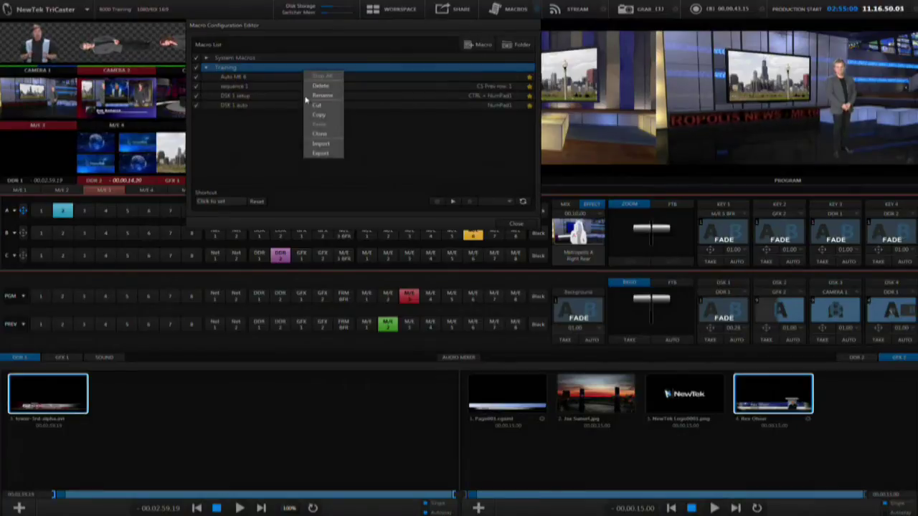
pyautogui.click(316, 87)
pyautogui.click(489, 284)
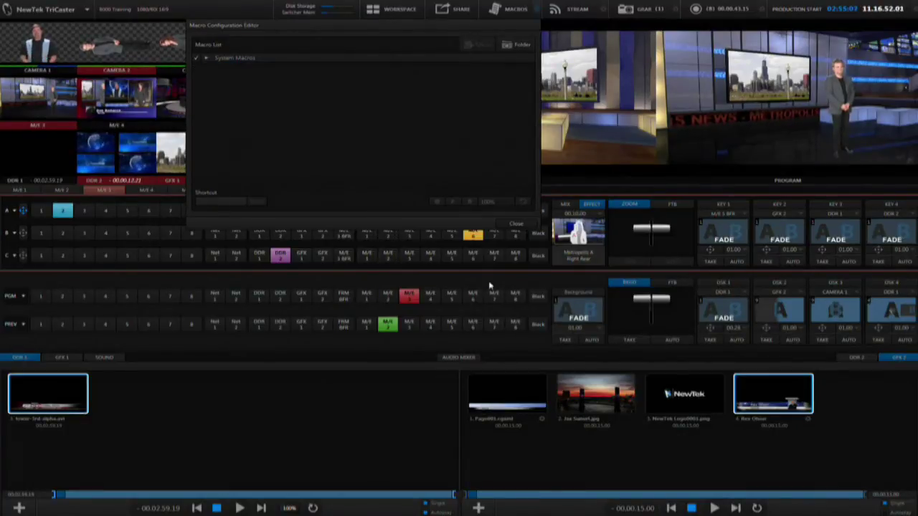
# Import training.xdm into the macro list and expand the Training folder.
pyautogui.rightClick(305, 96)
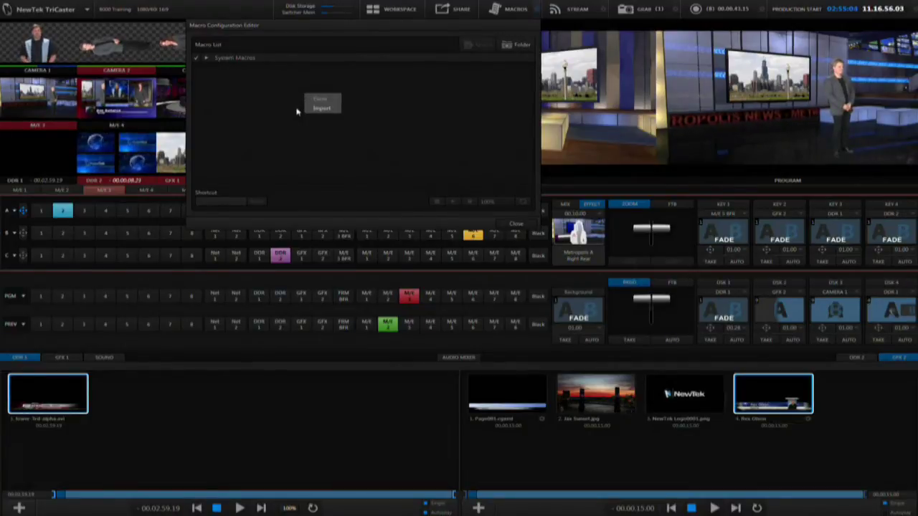
pyautogui.click(321, 108)
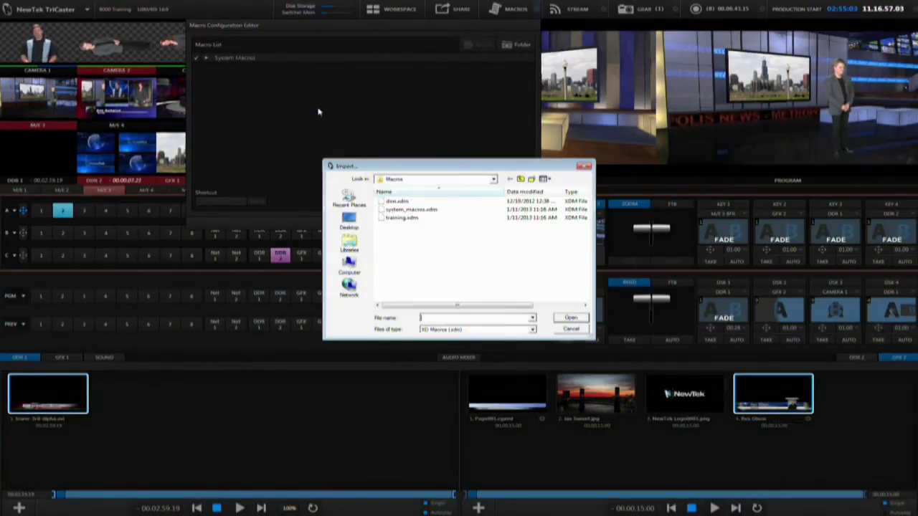
pyautogui.click(401, 218)
pyautogui.click(567, 319)
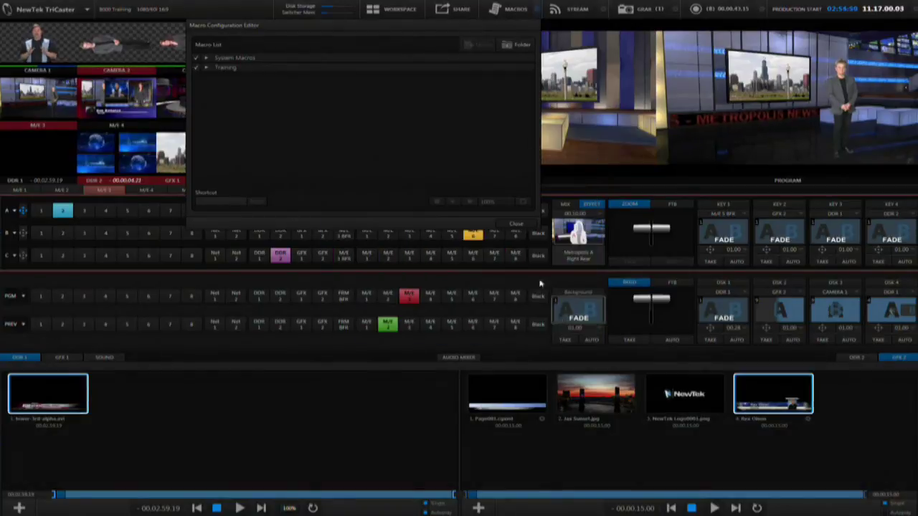
pyautogui.click(206, 67)
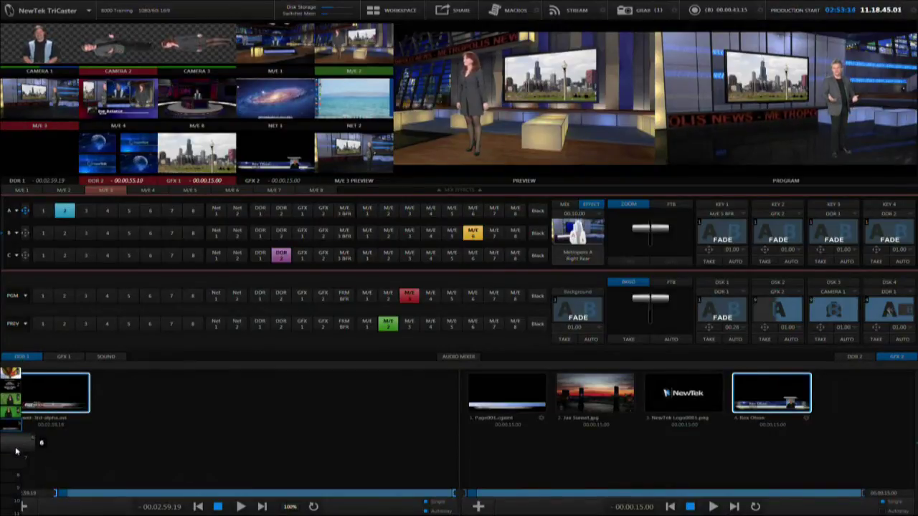
# Switch DDR 1 to the empty preset 6 and add the green-screen Hot Spot Touch clip from the 8000 Demo clips.
pyautogui.press('Delete')
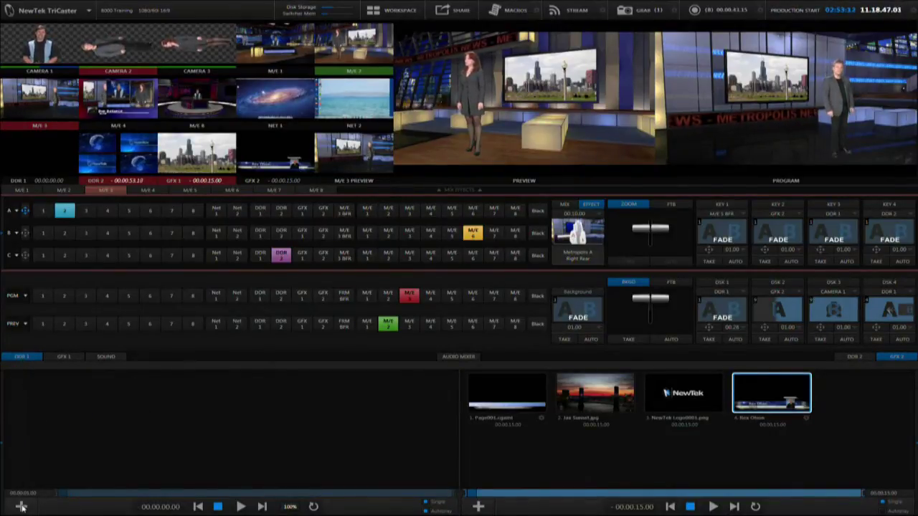
pyautogui.doubleClick(131, 447)
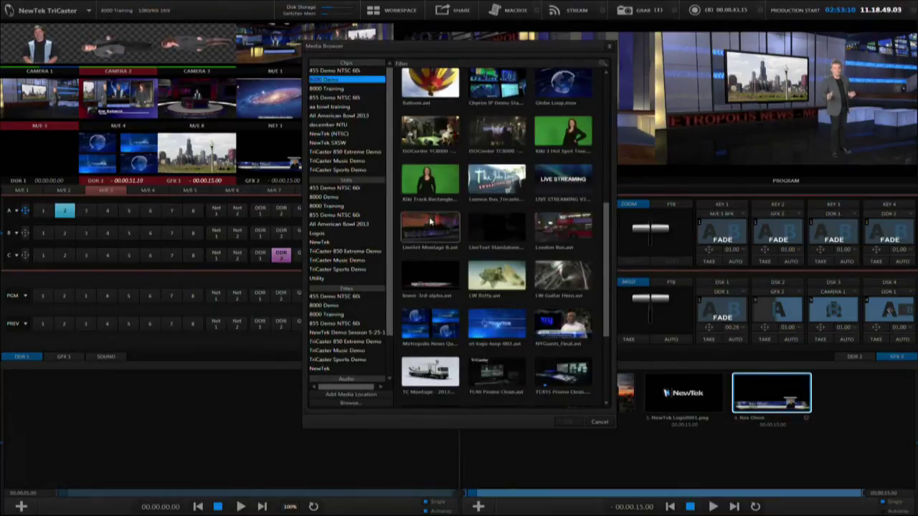
pyautogui.click(563, 132)
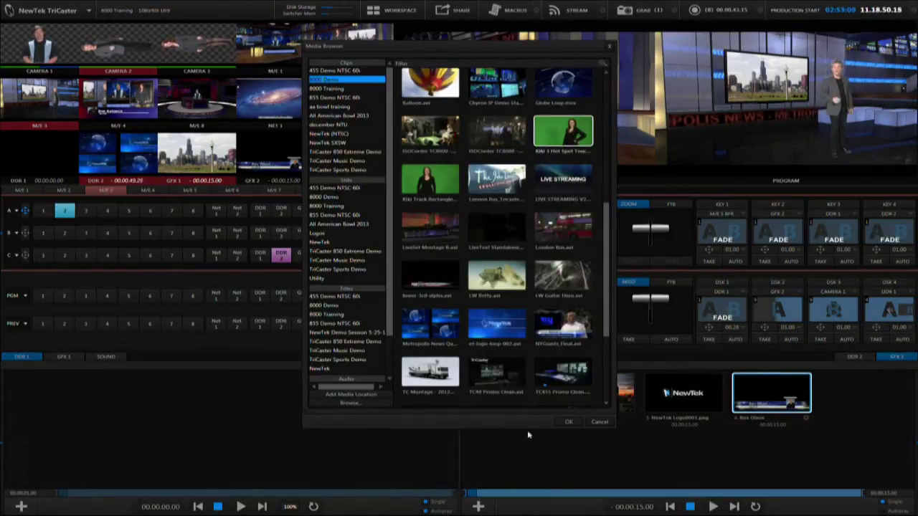
pyautogui.click(569, 422)
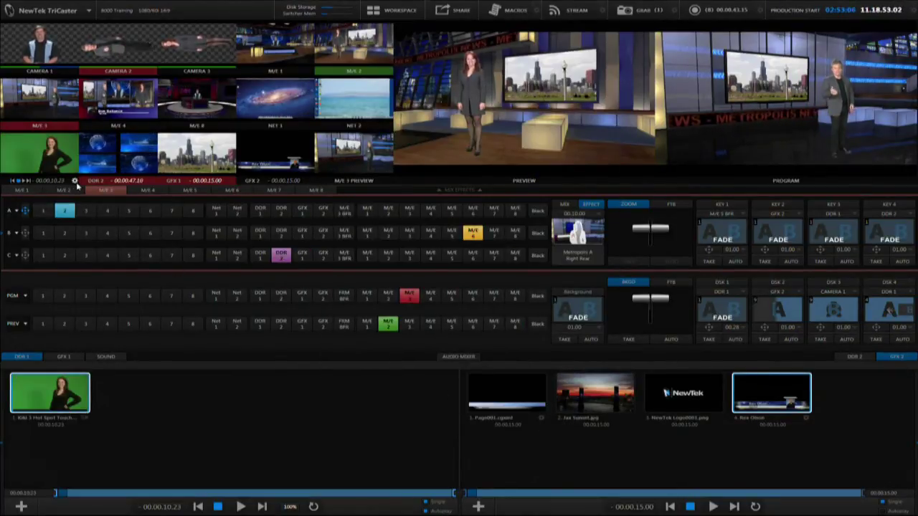
# Enable LiveMatte keying for the DDR 1 source.
pyautogui.click(74, 182)
pyautogui.click(66, 204)
pyautogui.click(12, 218)
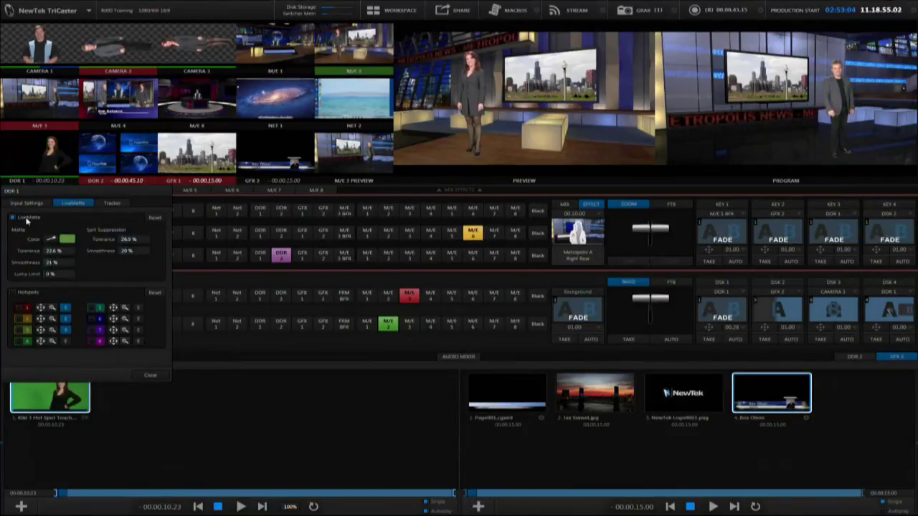
# Put M/E 5 on program, switch it to Effect mode and load the City Loft Medium LiveSet as its virtual set.
pyautogui.click(152, 376)
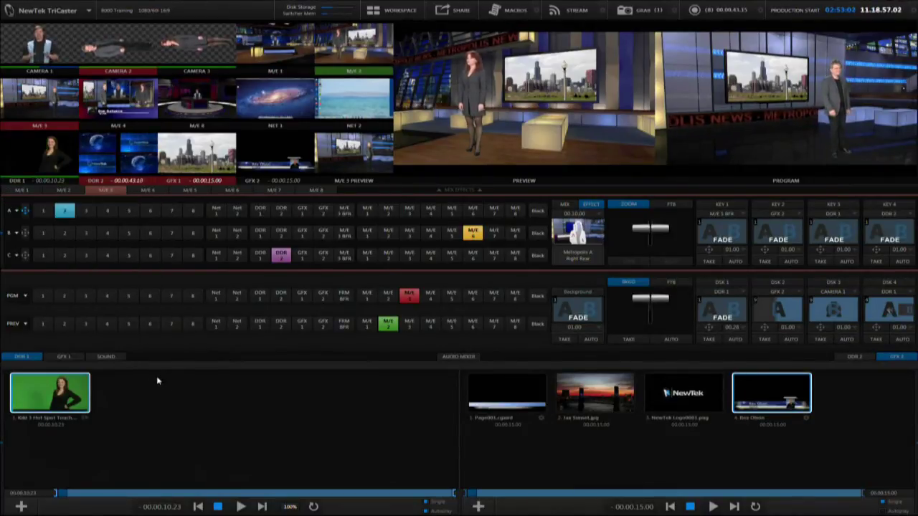
pyautogui.press('5')
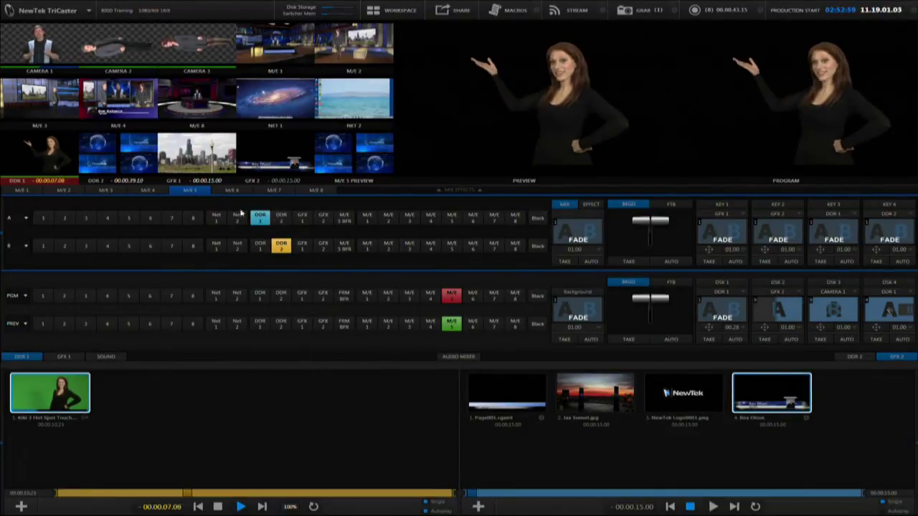
pyautogui.click(590, 205)
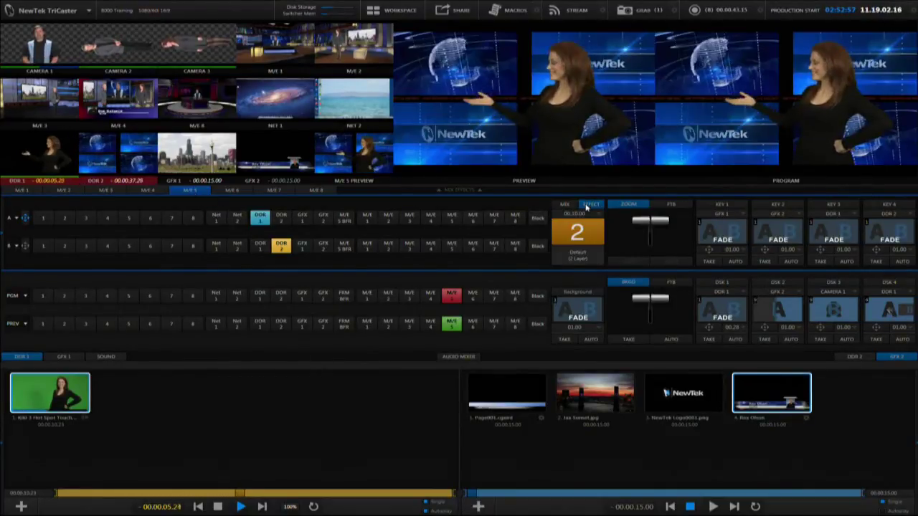
pyautogui.click(599, 251)
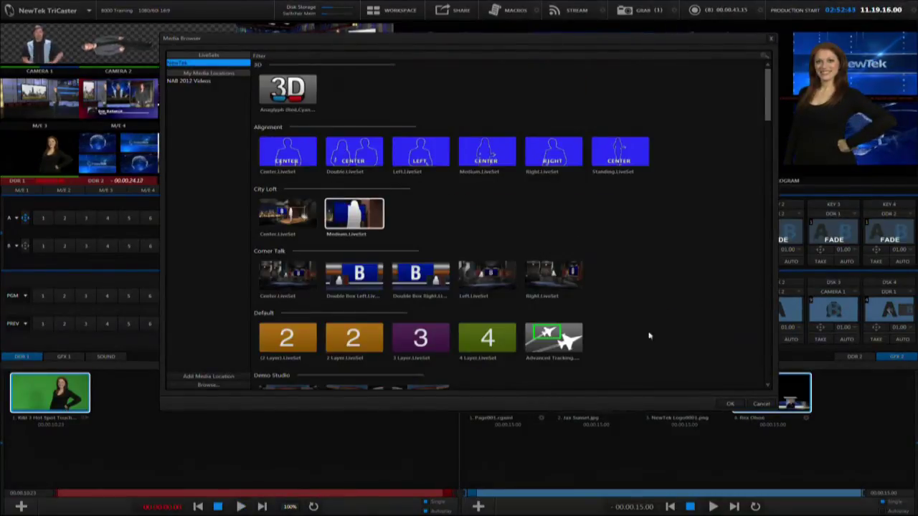
pyautogui.click(730, 404)
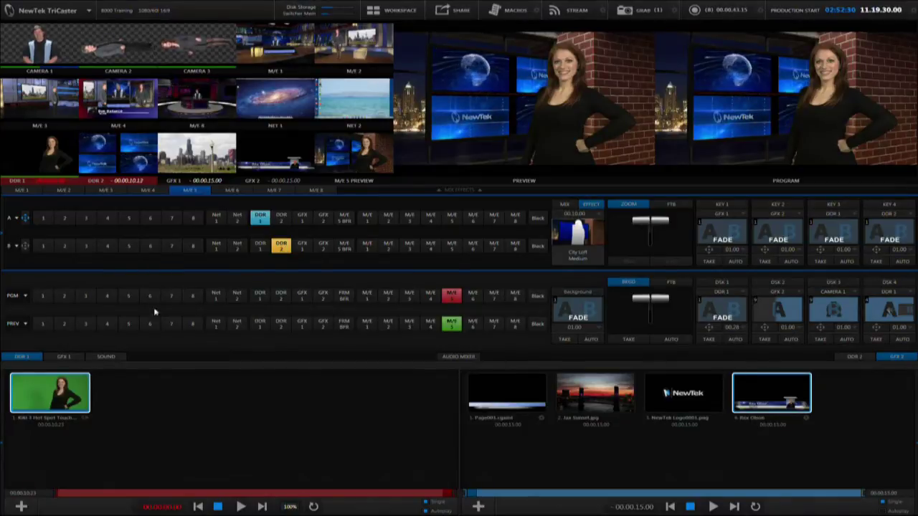
# Reposition the layer A talent in M/E 5 sideways to an X position of about 42.9, toward the brick wall.
pyautogui.click(27, 220)
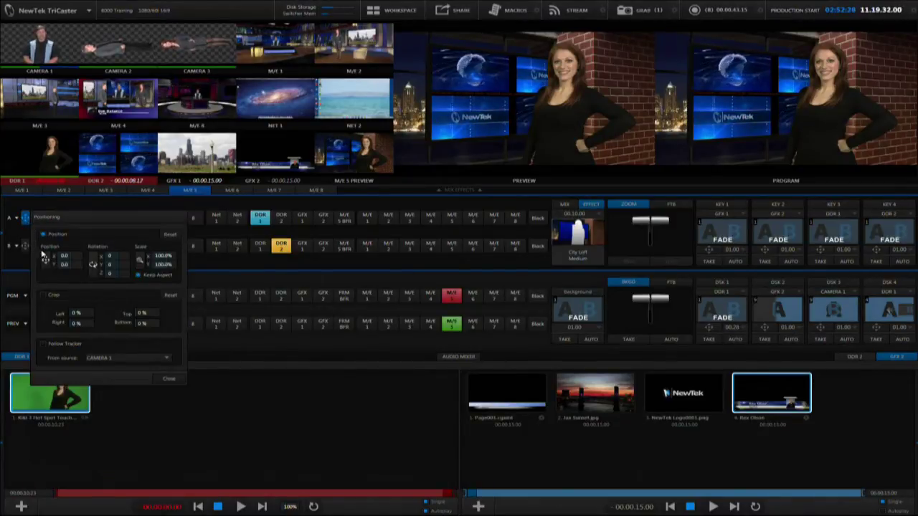
pyautogui.moveTo(46, 261); pyautogui.dragTo(76, 264)
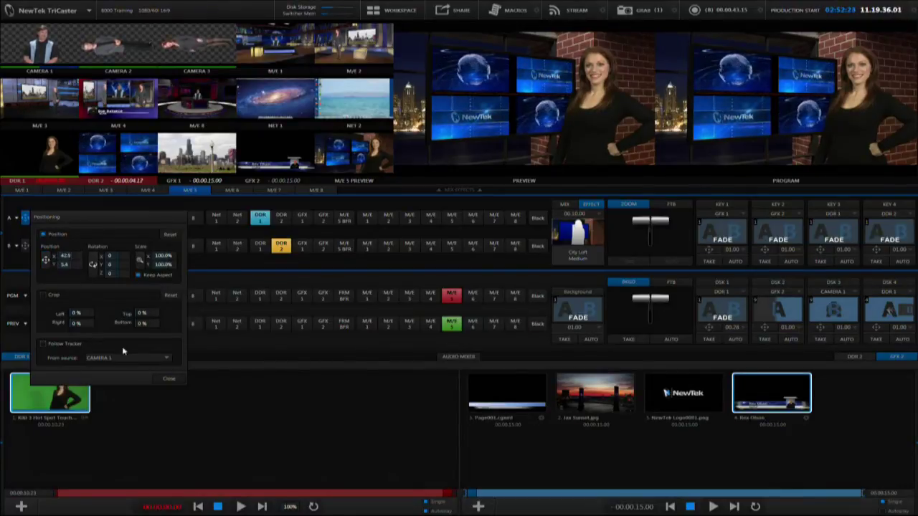
pyautogui.click(169, 381)
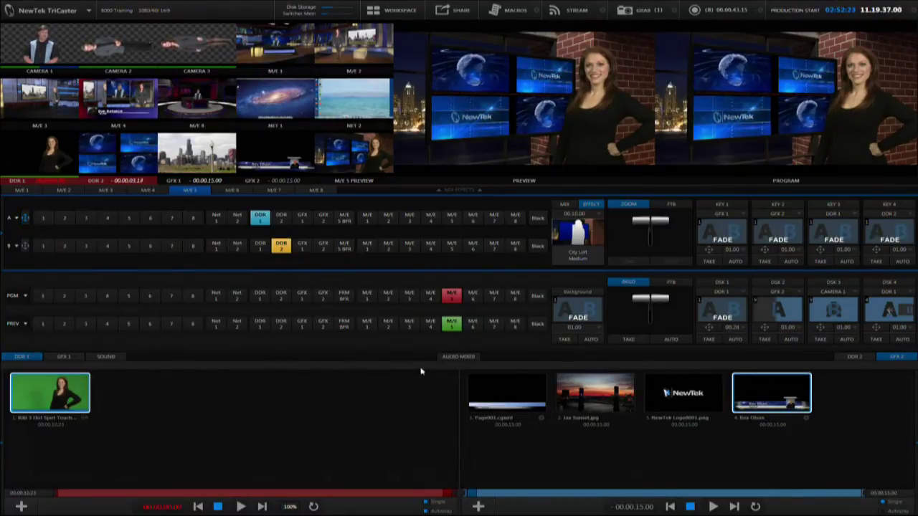
# Switch DDR 2 to the empty preset 3 and add the Balloon.avi clip from the 8000 Demo clips.
pyautogui.click(850, 358)
pyautogui.click(911, 407)
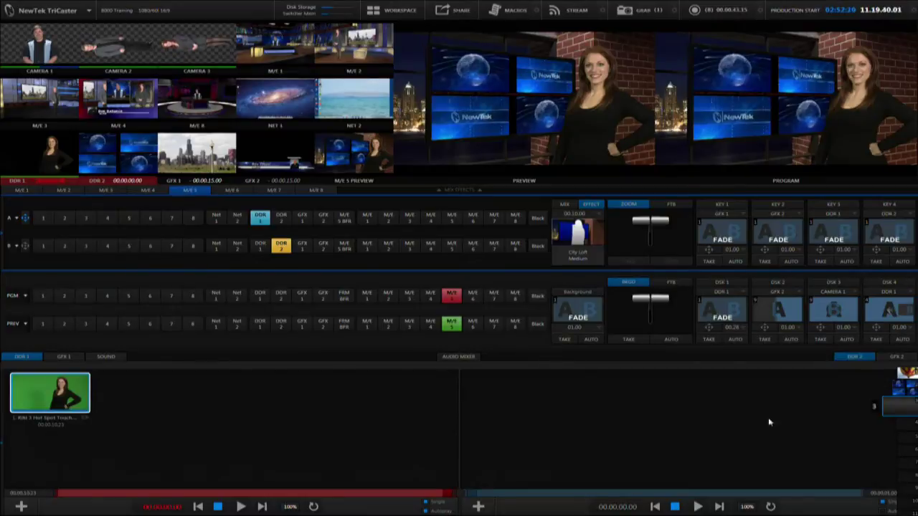
pyautogui.doubleClick(640, 448)
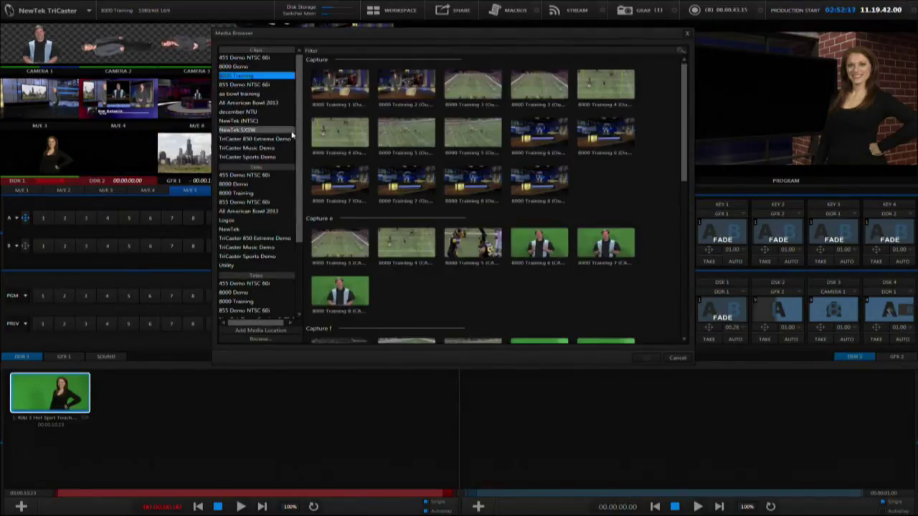
pyautogui.click(244, 66)
pyautogui.scroll(-2, 594, 144)
pyautogui.doubleClick(595, 144)
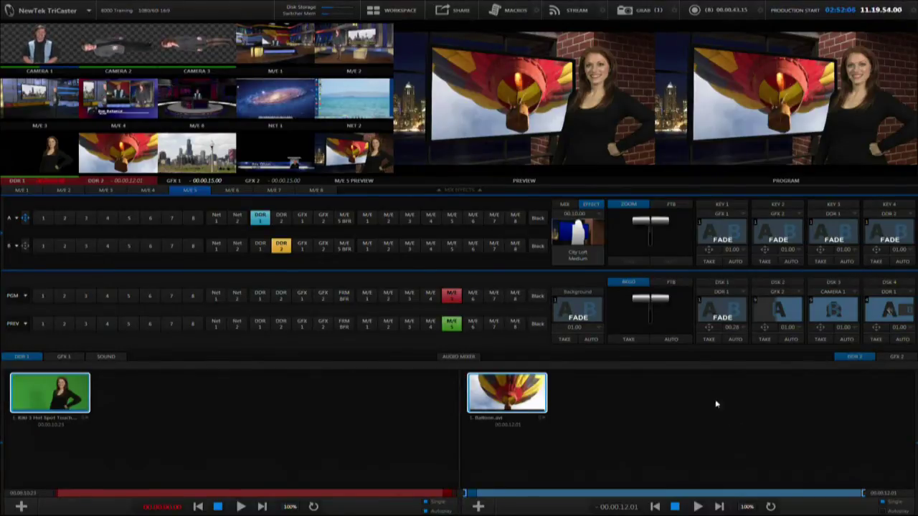
# Show DDR 1 in the preview monitor and turn on its Hot Spot Markers overlay.
pyautogui.rightClick(511, 110)
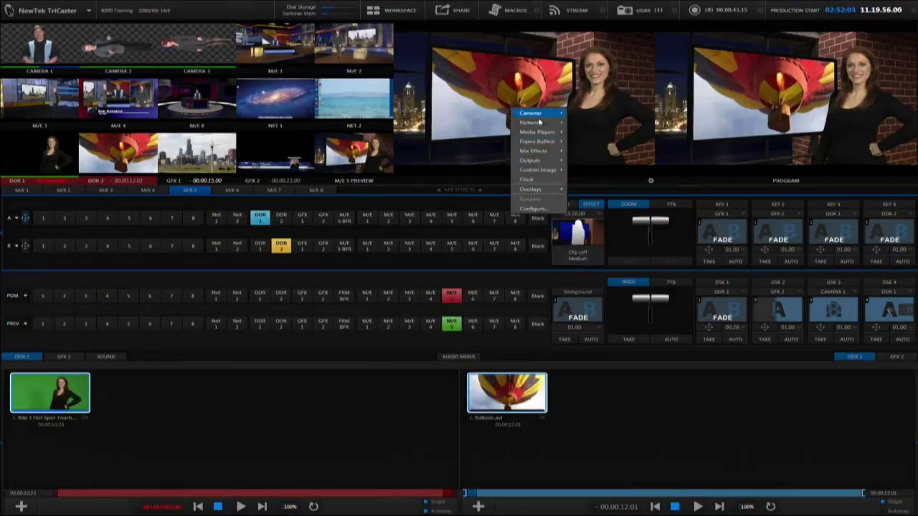
pyautogui.moveTo(541, 133)
pyautogui.click(576, 135)
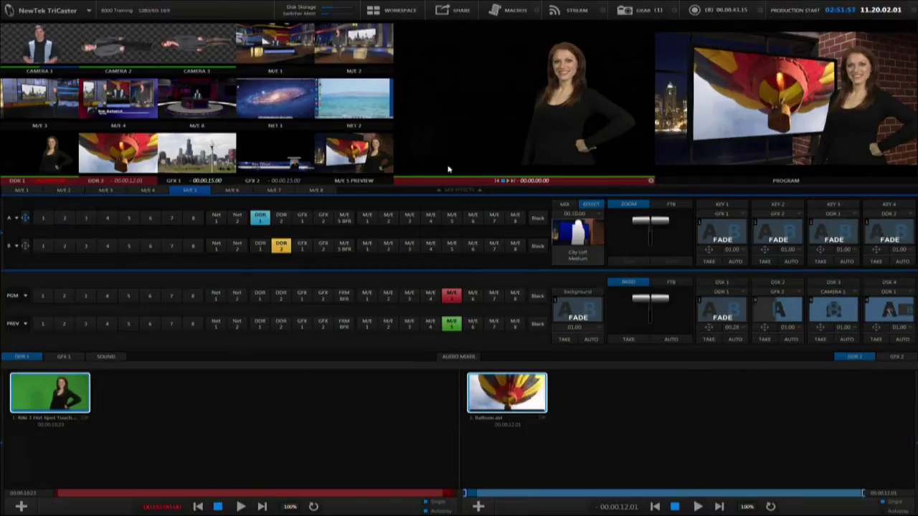
pyautogui.rightClick(504, 108)
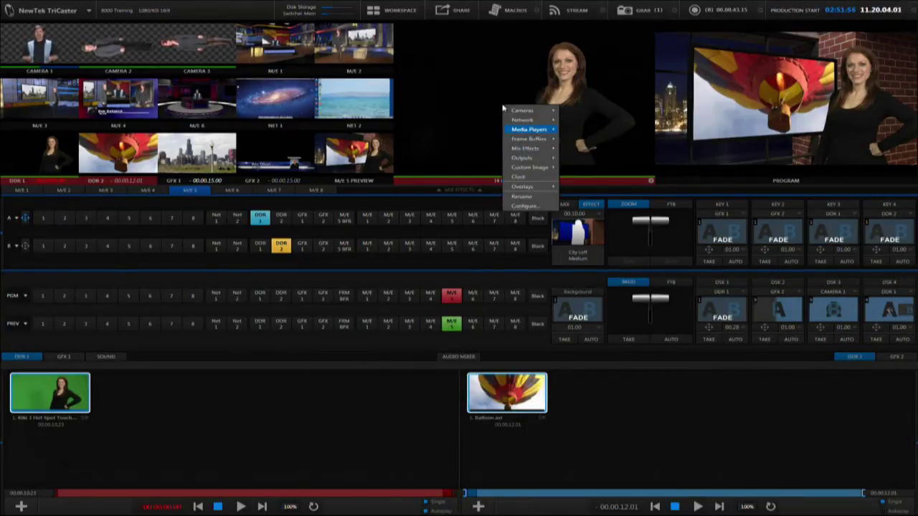
pyautogui.moveTo(551, 188)
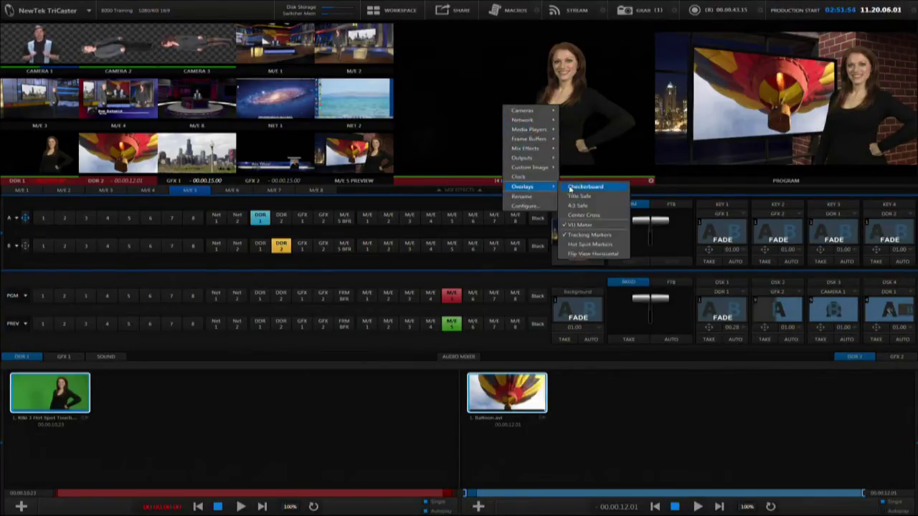
pyautogui.click(585, 243)
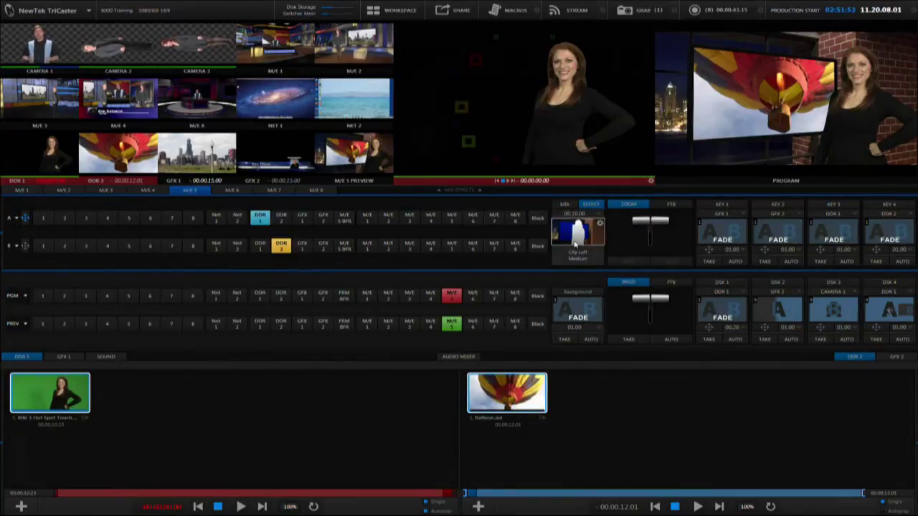
# Reset the DDR 1 hotspots, enable Hotspots with only hotspot 1 active, and cue the DDR 1 clip to its start.
pyautogui.doubleClick(541, 138)
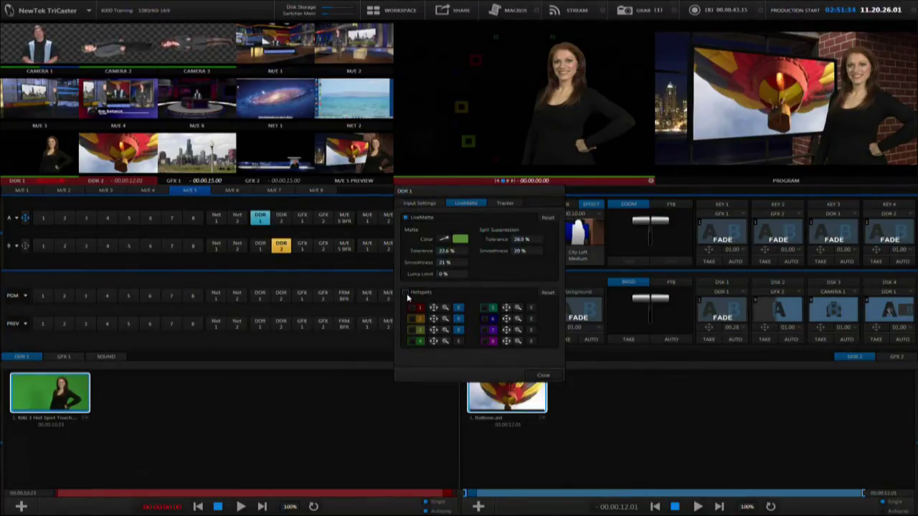
pyautogui.click(547, 294)
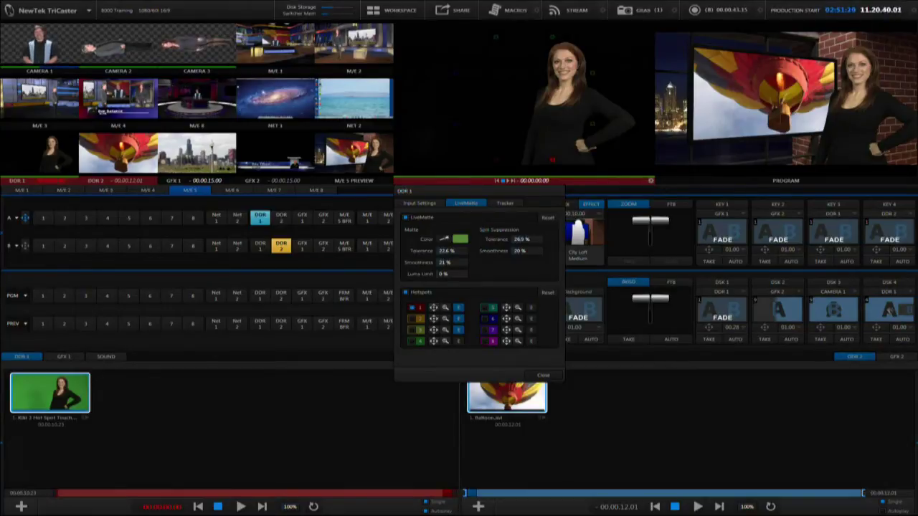
pyautogui.click(218, 507)
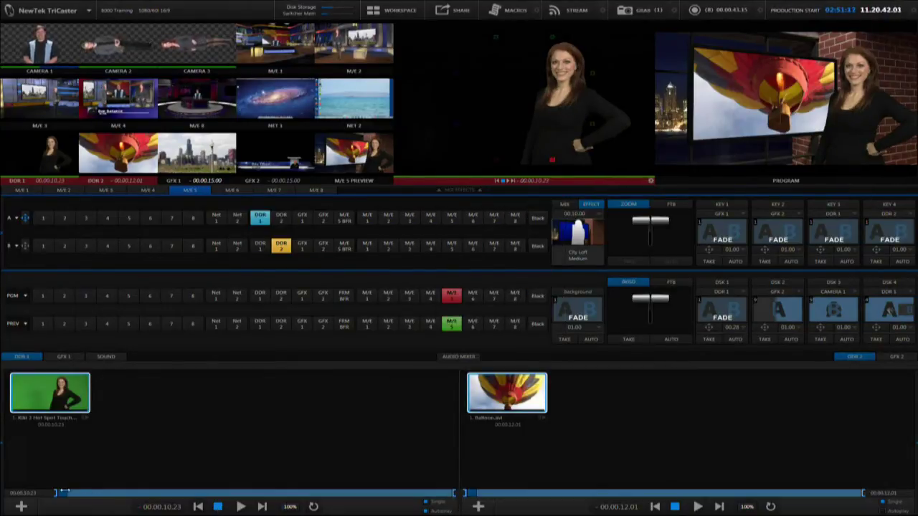
# Play DDR 1 to the raised hand, place and enlarge hotspot 1 over it, and scrub the clip back to the lowered hand.
pyautogui.click(241, 507)
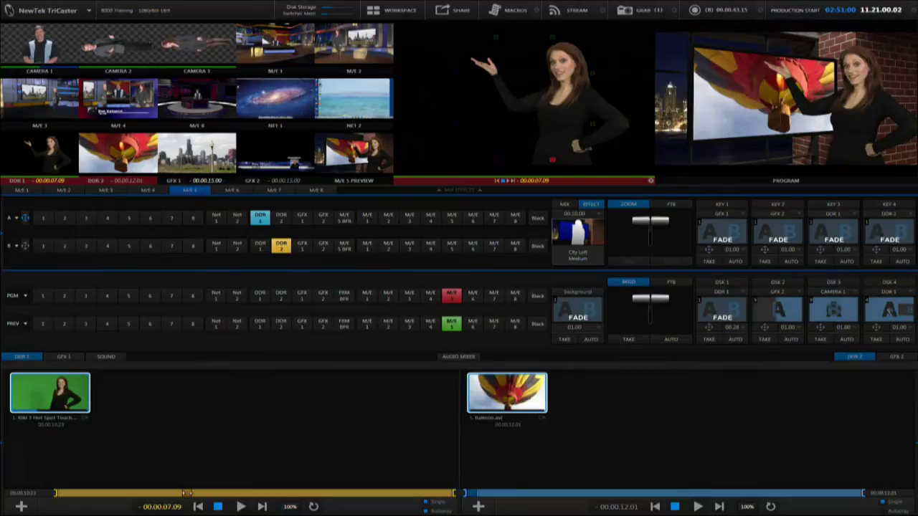
pyautogui.click(483, 135)
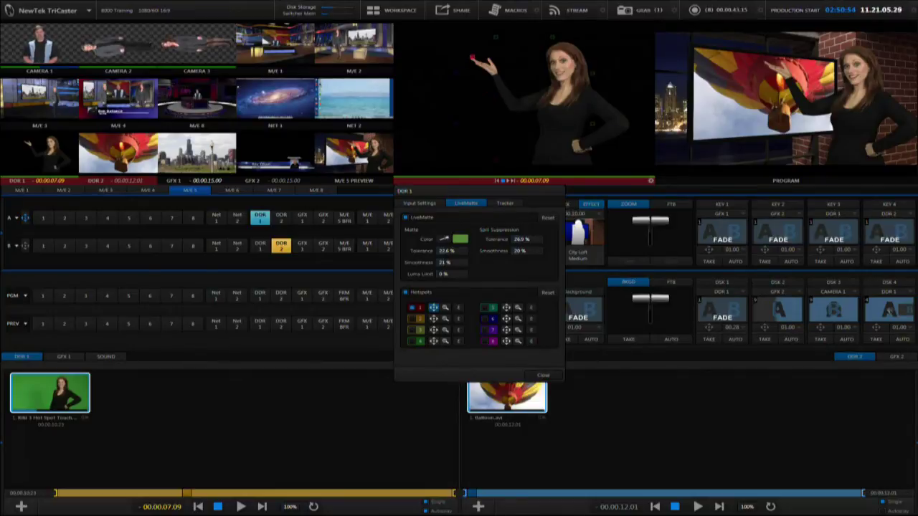
pyautogui.click(444, 308)
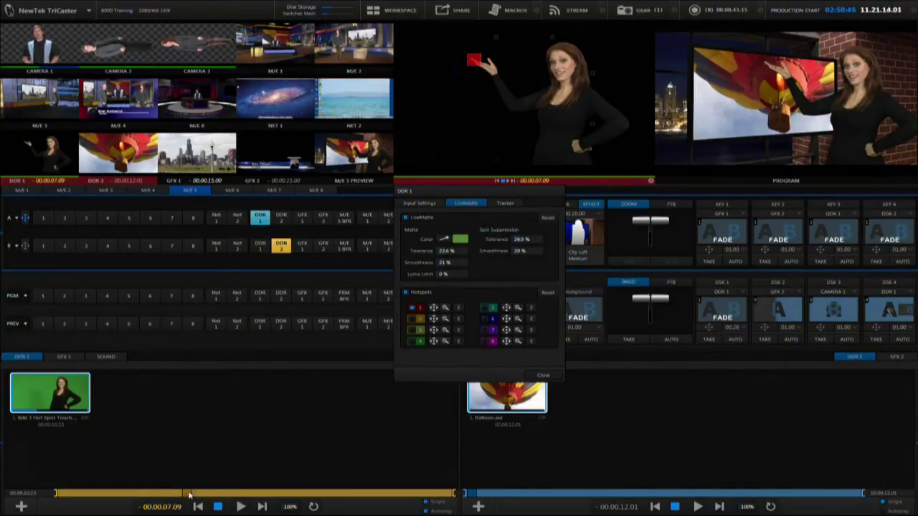
pyautogui.moveTo(190, 495); pyautogui.dragTo(160, 494)
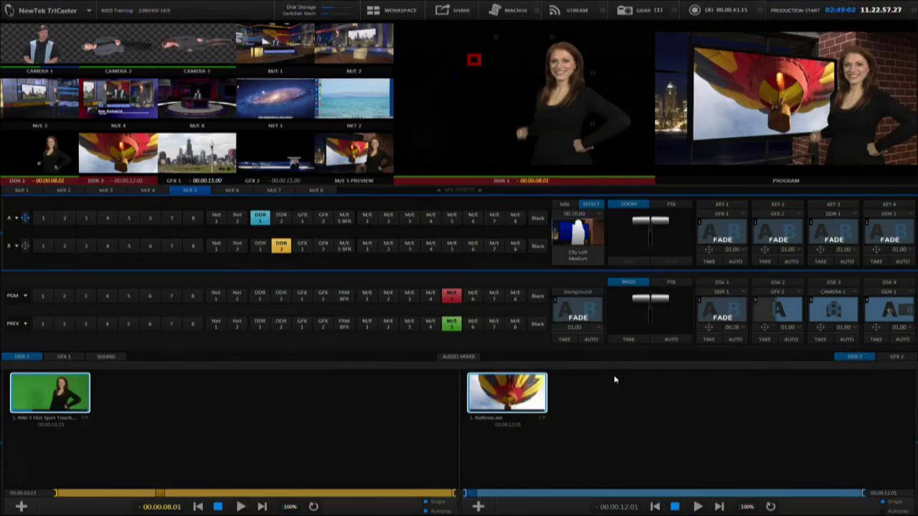
# Set the On Screen event trigger of hotspot 1 to the system macro DSK 2: perform Take.
pyautogui.click(529, 149)
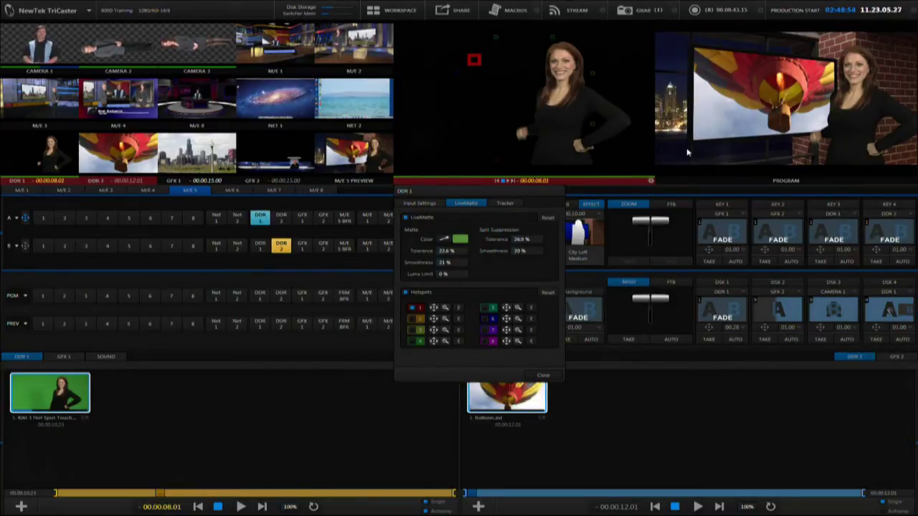
pyautogui.click(459, 308)
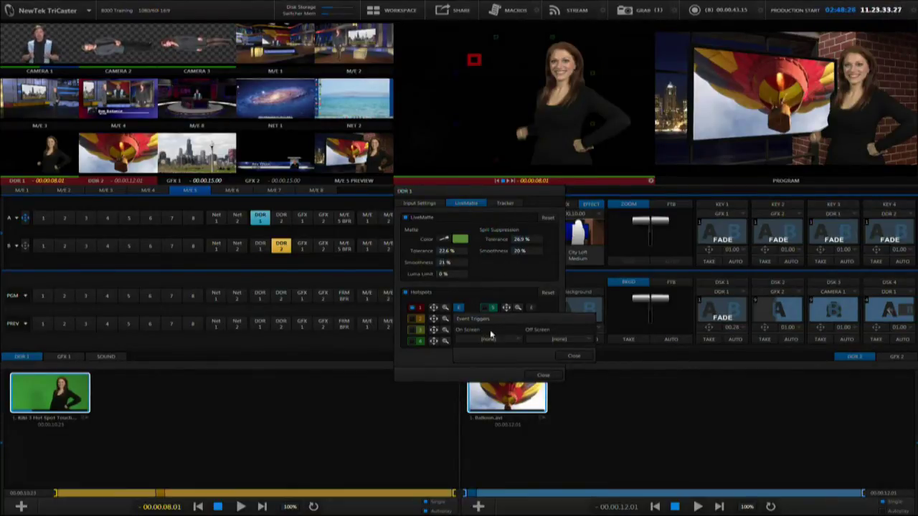
pyautogui.click(508, 342)
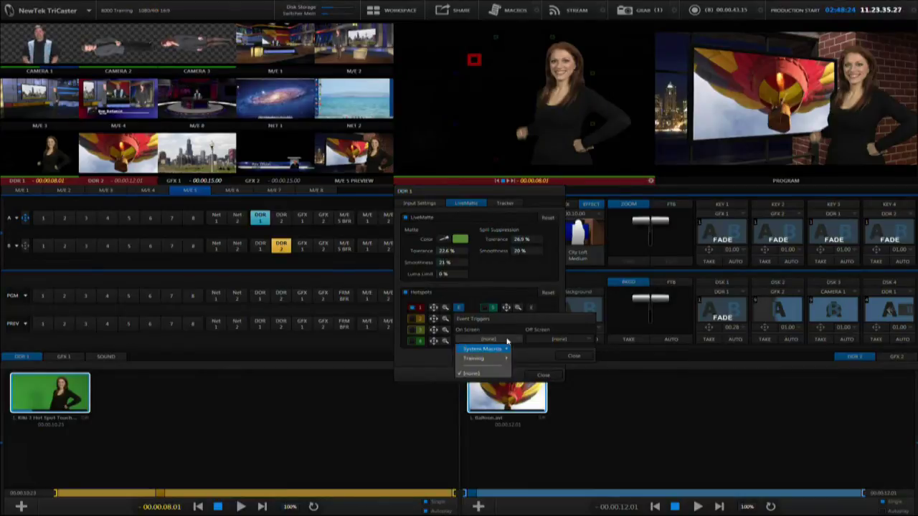
pyautogui.moveTo(504, 351)
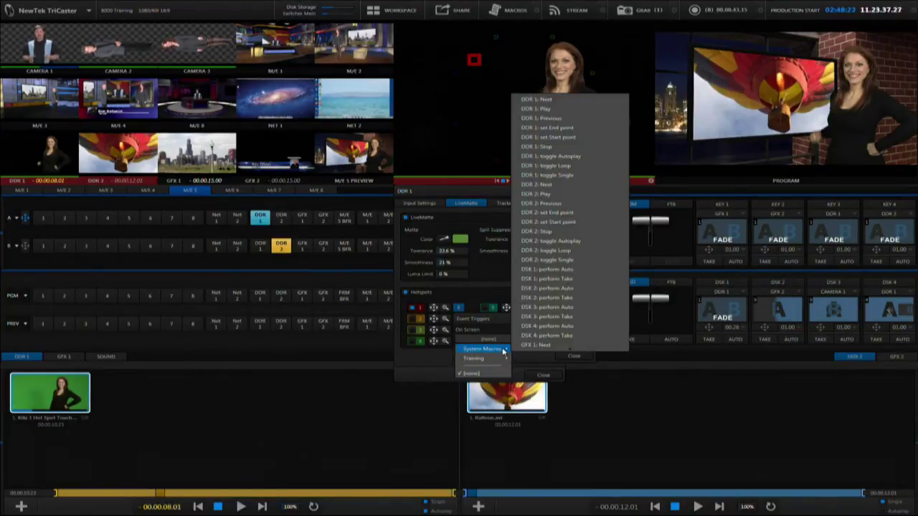
pyautogui.click(559, 301)
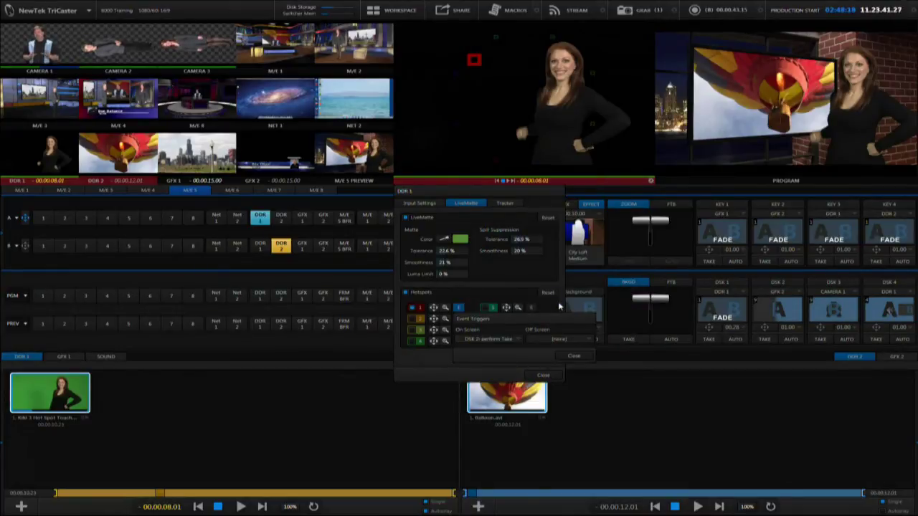
# Set the On Screen event trigger of hotspot 1 to the system macro DDR 2: Play.
pyautogui.click(511, 340)
pyautogui.moveTo(504, 350)
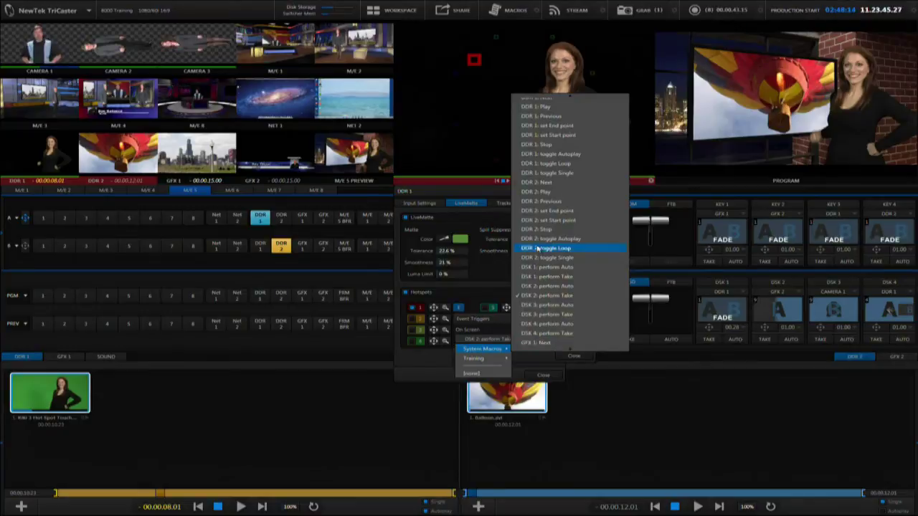
pyautogui.click(539, 192)
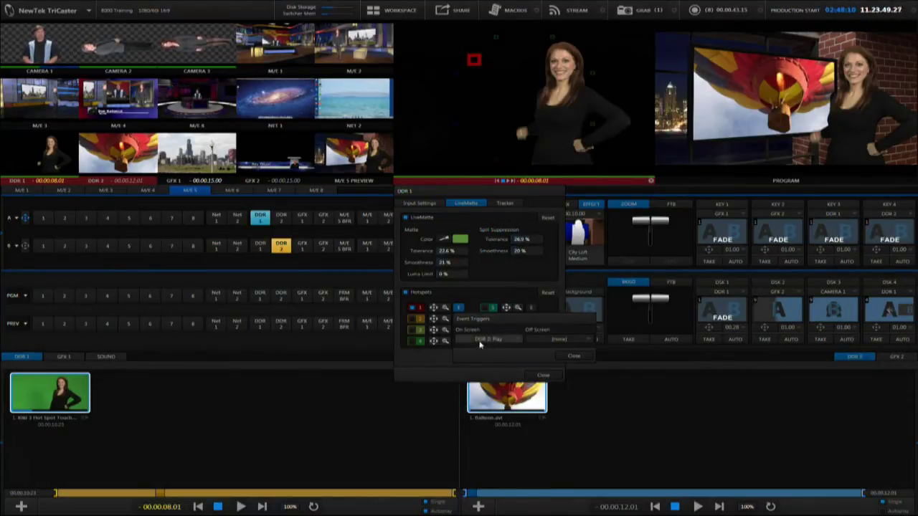
pyautogui.click(574, 357)
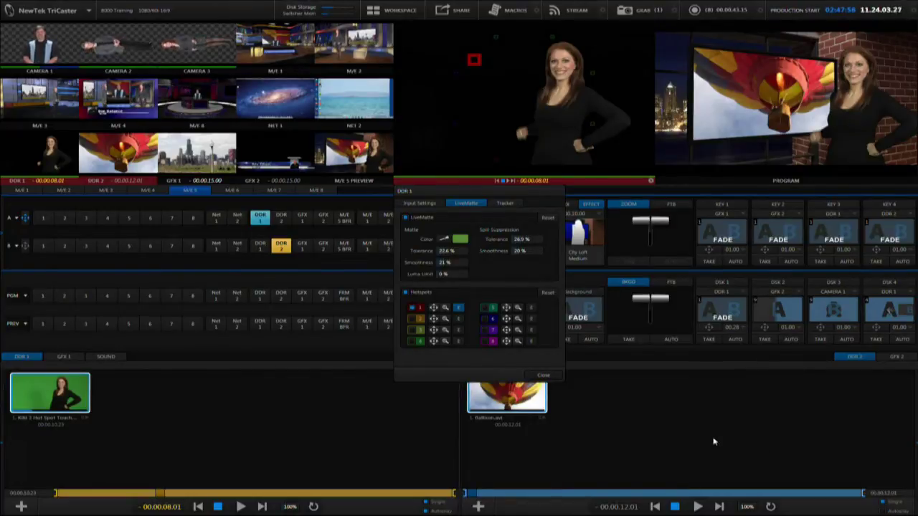
# Test hotspot 1 by scrubbing the DDR 1 clip until the hand reaches the marker, and stop DDR 2 after the test.
pyautogui.click(678, 507)
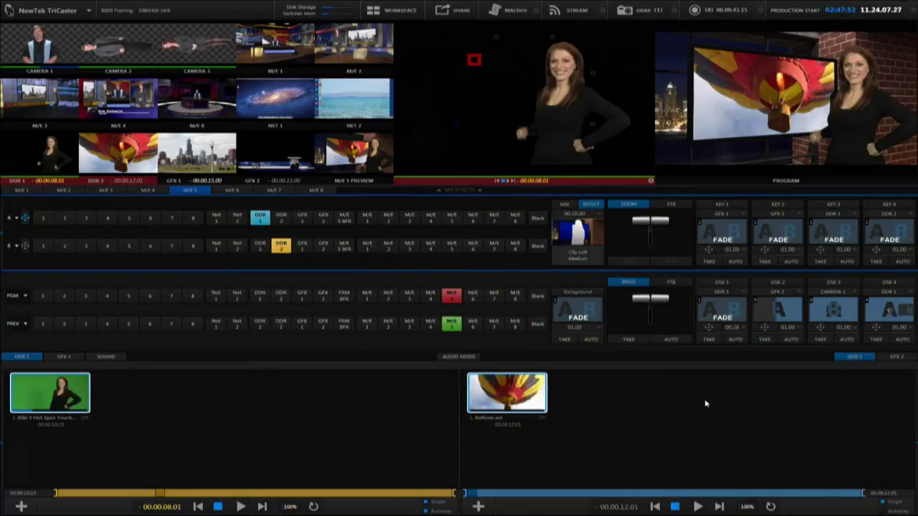
pyautogui.moveTo(160, 494)
pyautogui.mouseDown()
pyautogui.moveTo(91, 493)
pyautogui.moveTo(193, 494)
pyautogui.moveTo(169, 493)
pyautogui.mouseUp()
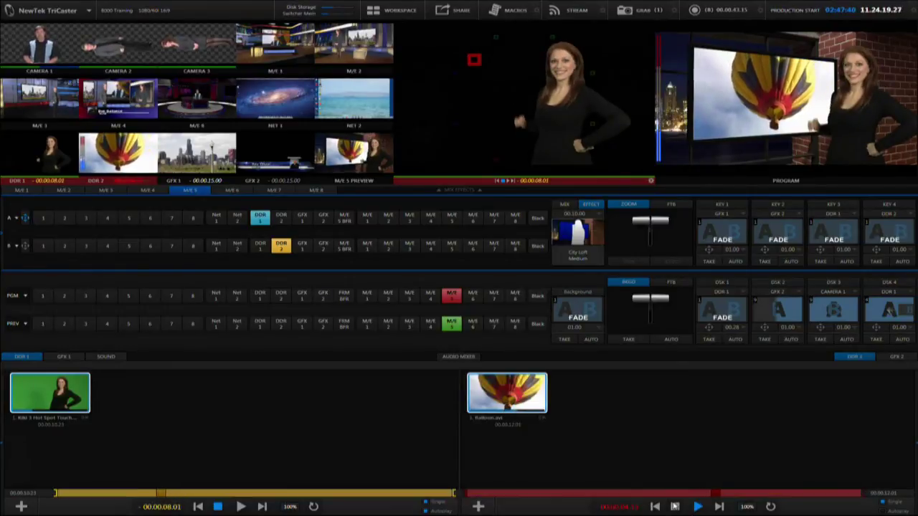
pyautogui.click(675, 507)
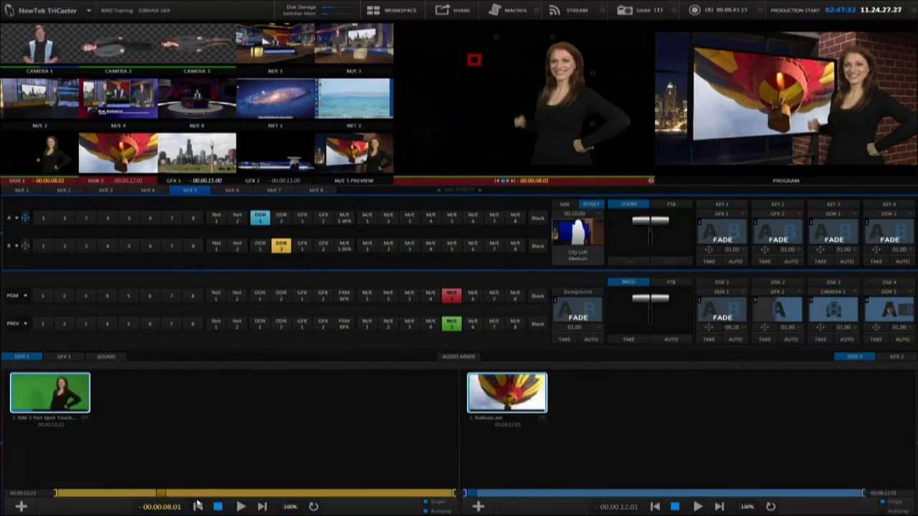
# Add the NewTek title template Frequency001.cgxml from the Frequency group to the GFX 2 playlist.
pyautogui.click(891, 357)
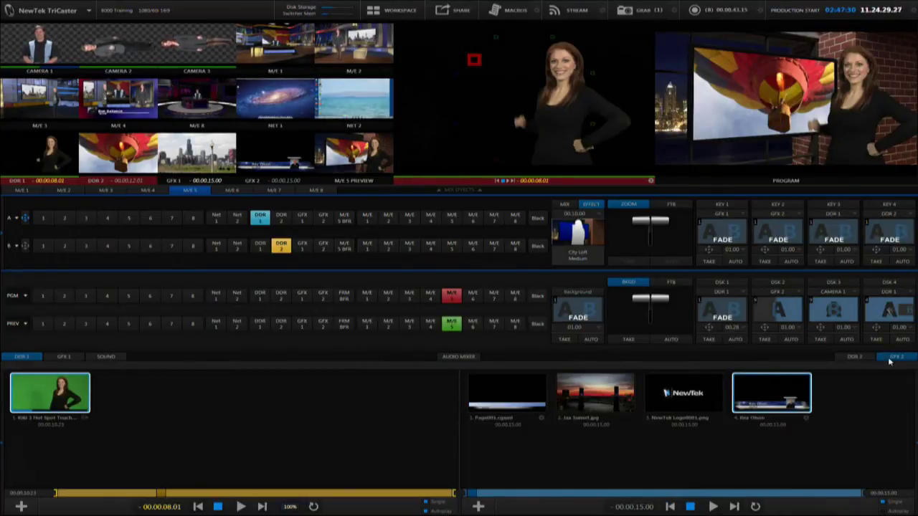
pyautogui.doubleClick(858, 390)
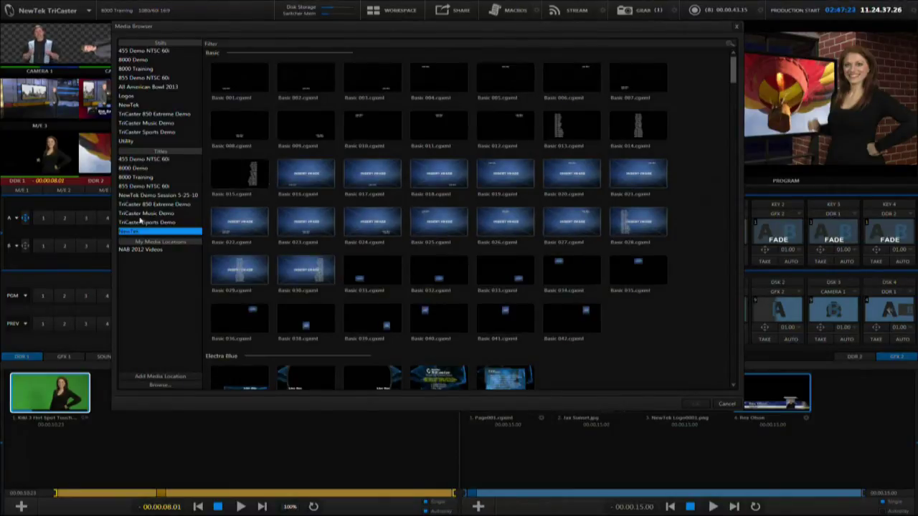
pyautogui.scroll(-10, 461, 287)
pyautogui.moveTo(749, 167); pyautogui.dragTo(743, 140)
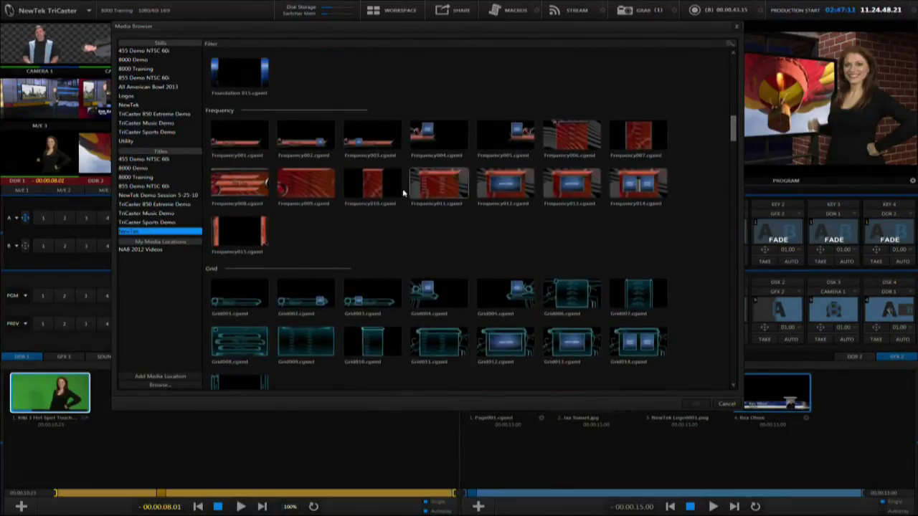
pyautogui.doubleClick(241, 147)
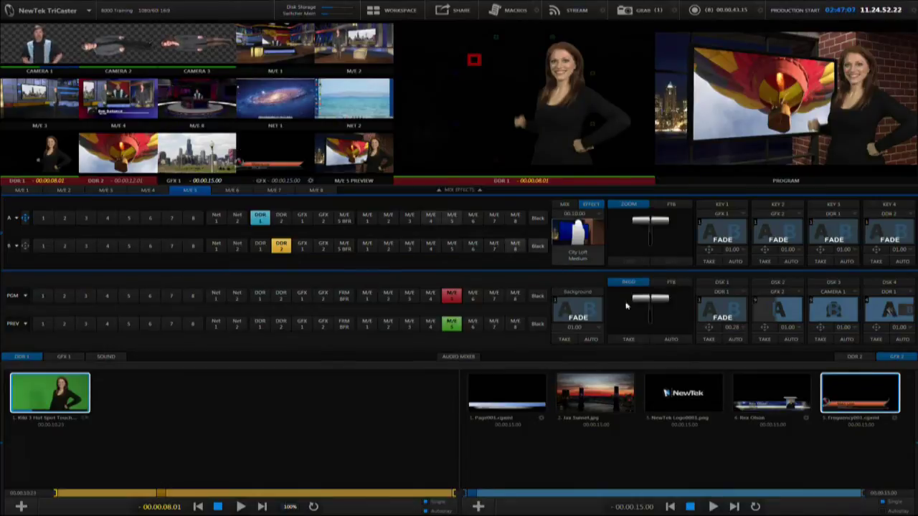
# Open the new Frequency title in GFX 2 for editing and change its main line to "Balloon Festival".
pyautogui.click(895, 418)
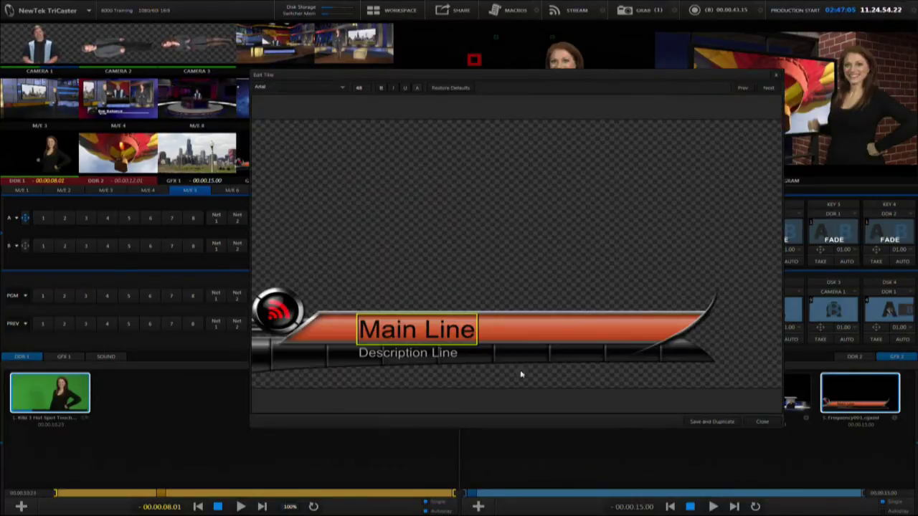
pyautogui.click(444, 341)
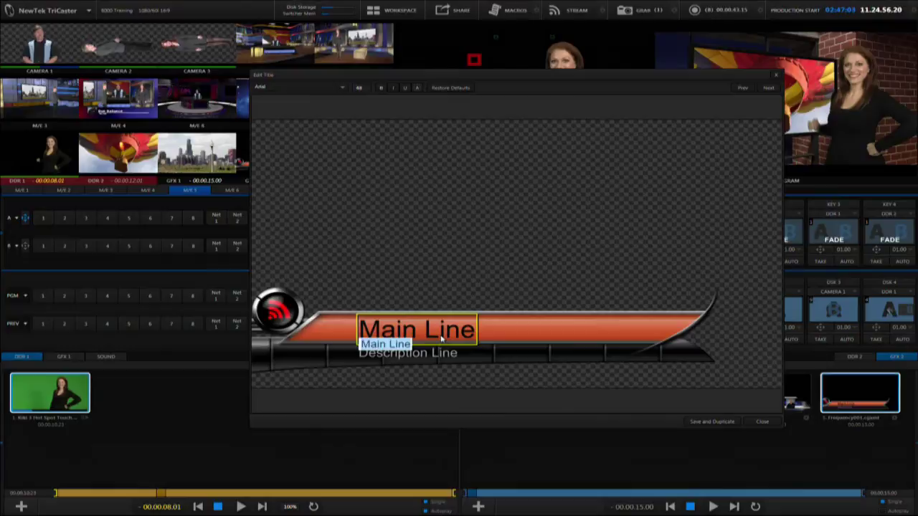
pyautogui.write('Balloo')
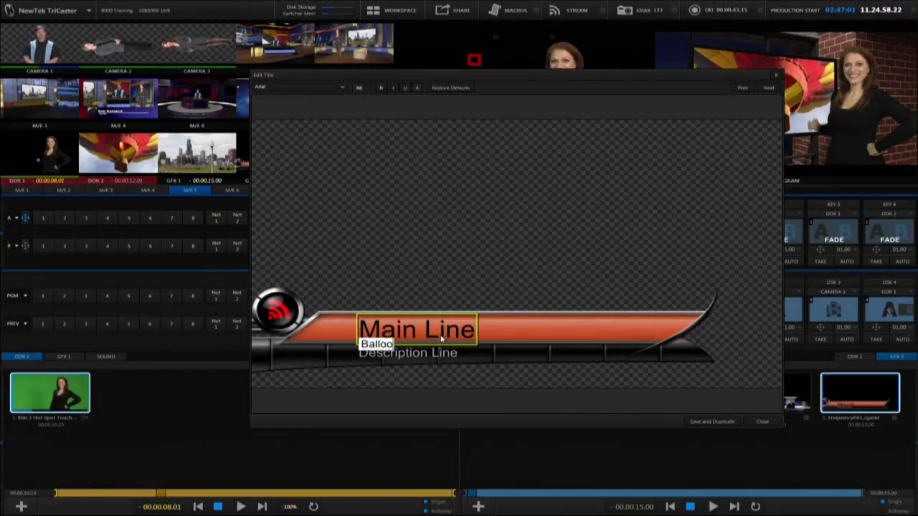
pyautogui.write('n Festi')
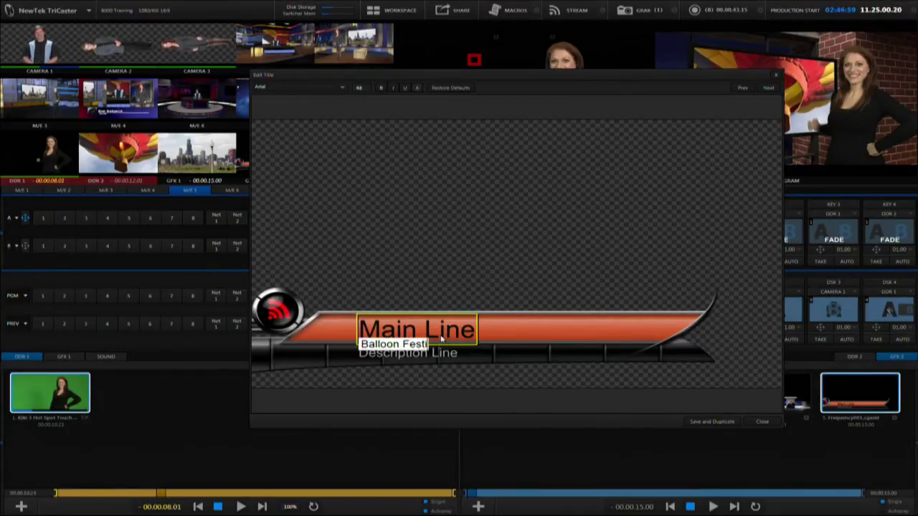
pyautogui.write('val')
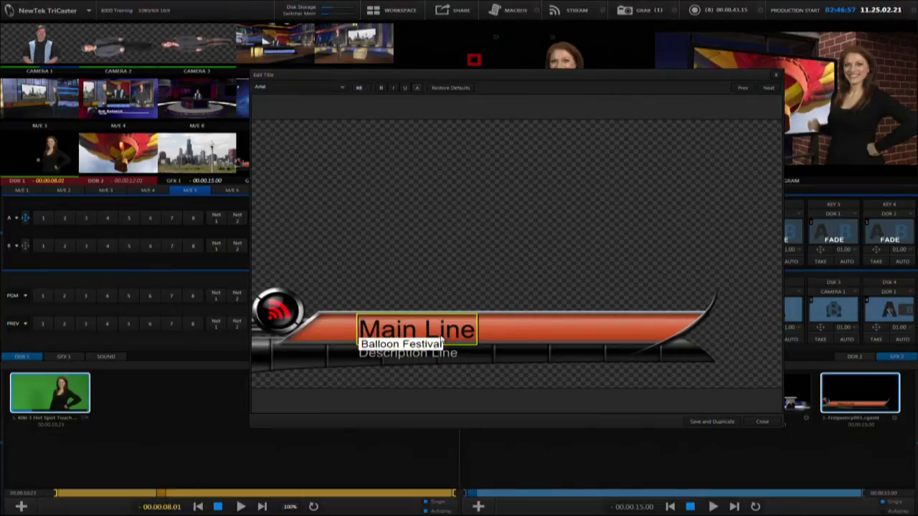
pyautogui.press('Return')
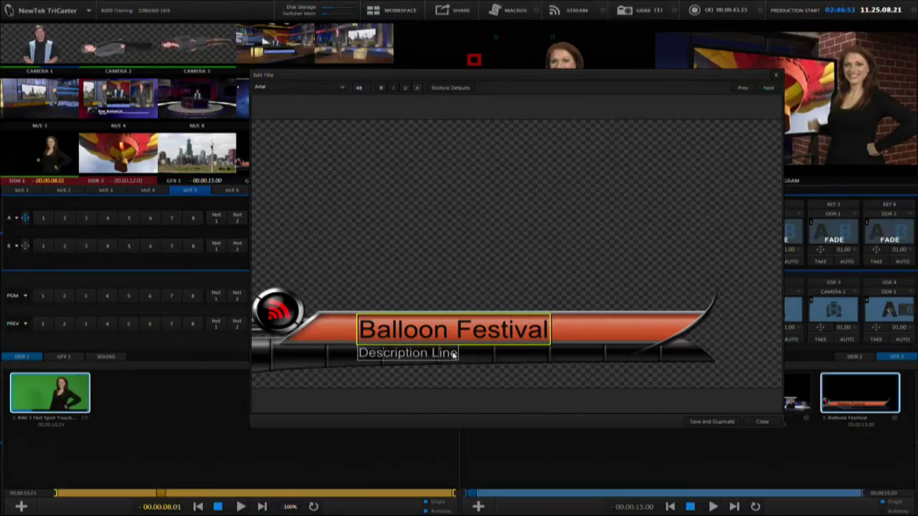
# Change the title's description line to "LIVE" and close the title editor.
pyautogui.doubleClick(452, 352)
pyautogui.write('LIVE')
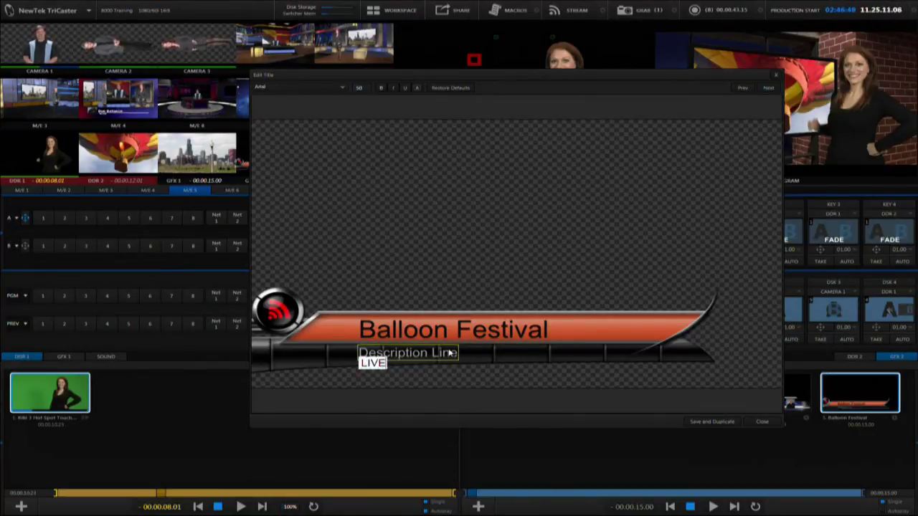
pyautogui.press('Return')
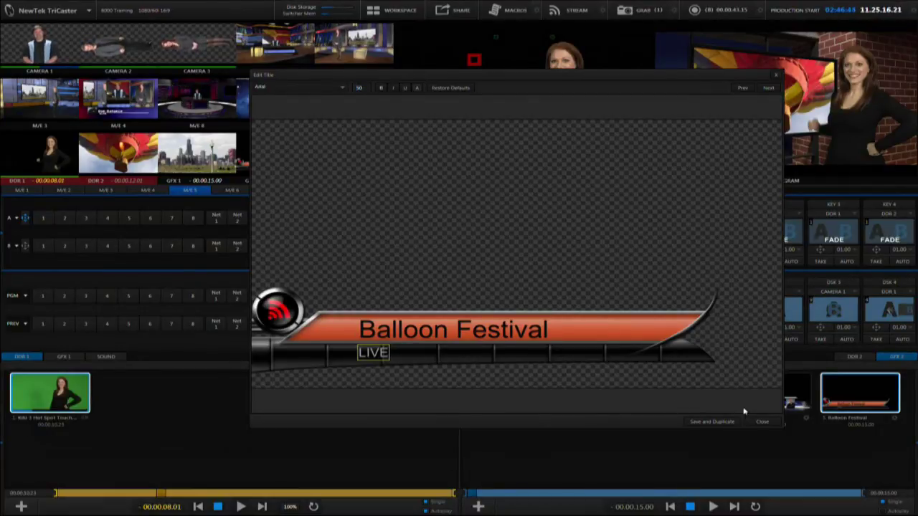
pyautogui.click(762, 423)
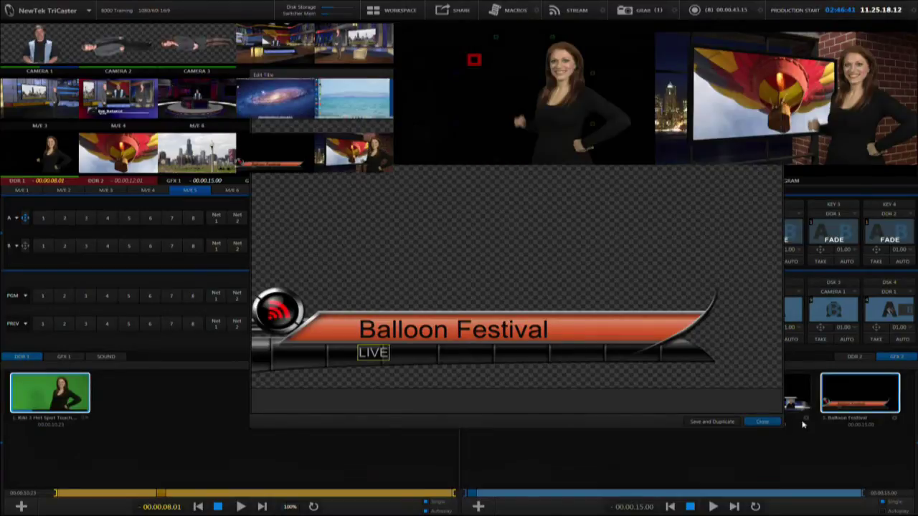
# Send the Balloon Festival title from GFX 2 to the M/E 6 BFR frame buffer.
pyautogui.rightClick(833, 386)
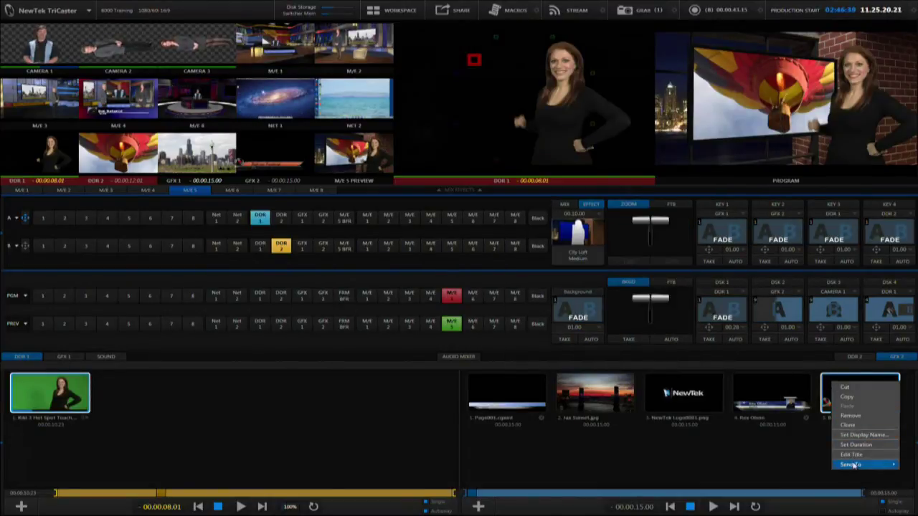
pyautogui.moveTo(832, 465)
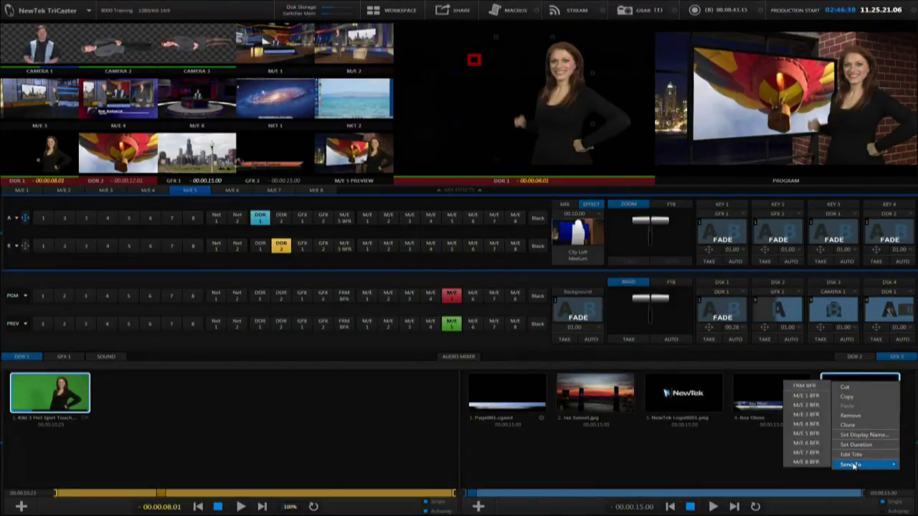
pyautogui.click(817, 444)
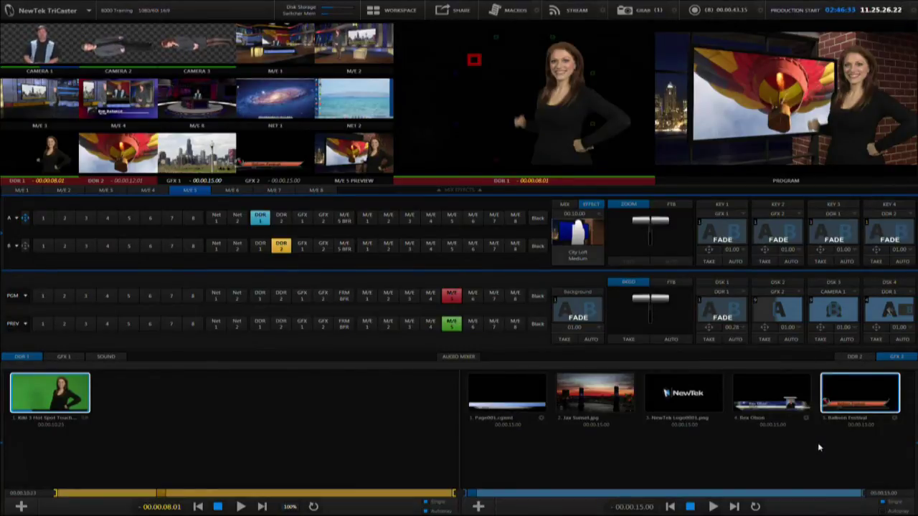
# Set the DSK 1 source to M/E 6 BFR and test it by fading the title on and off Program.
pyautogui.click(729, 292)
pyautogui.moveTo(736, 340)
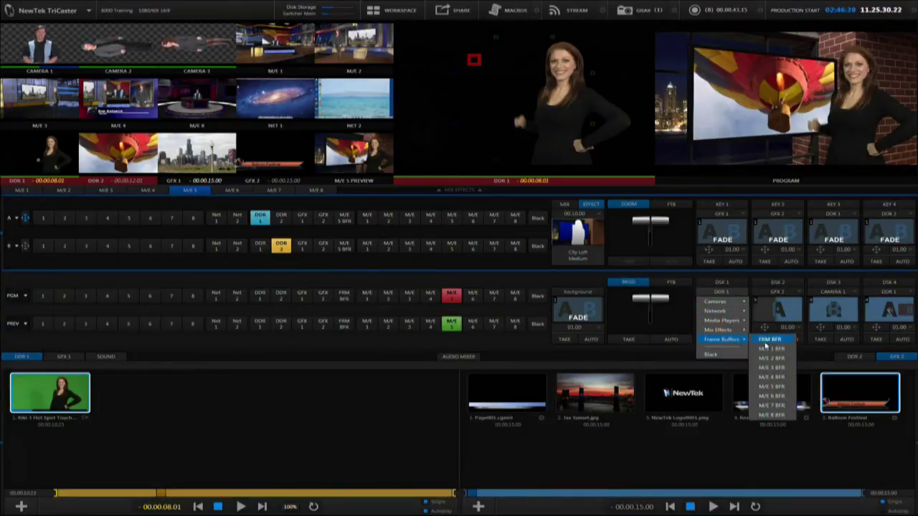
pyautogui.click(760, 397)
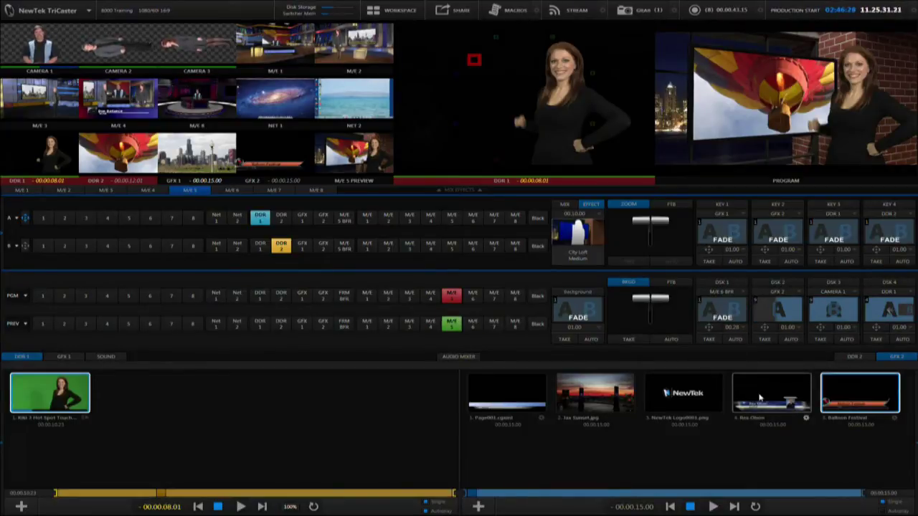
pyautogui.click(734, 340)
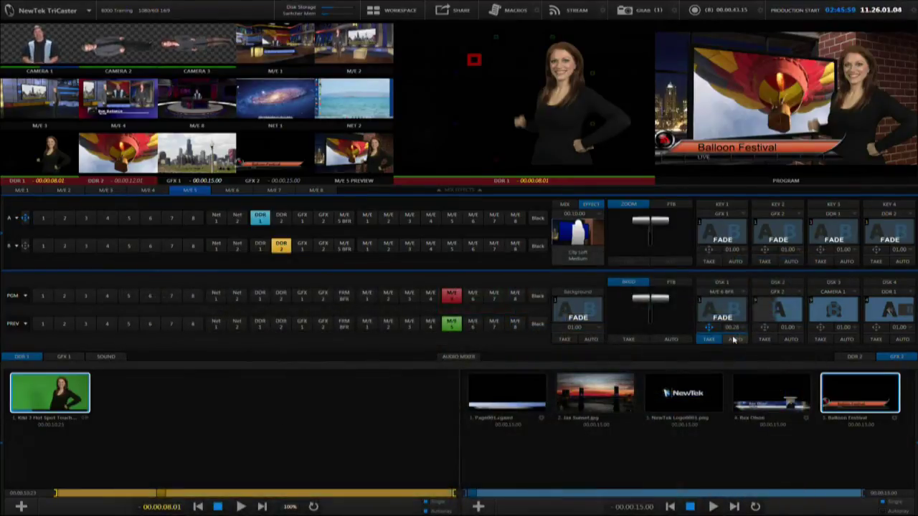
pyautogui.click(735, 340)
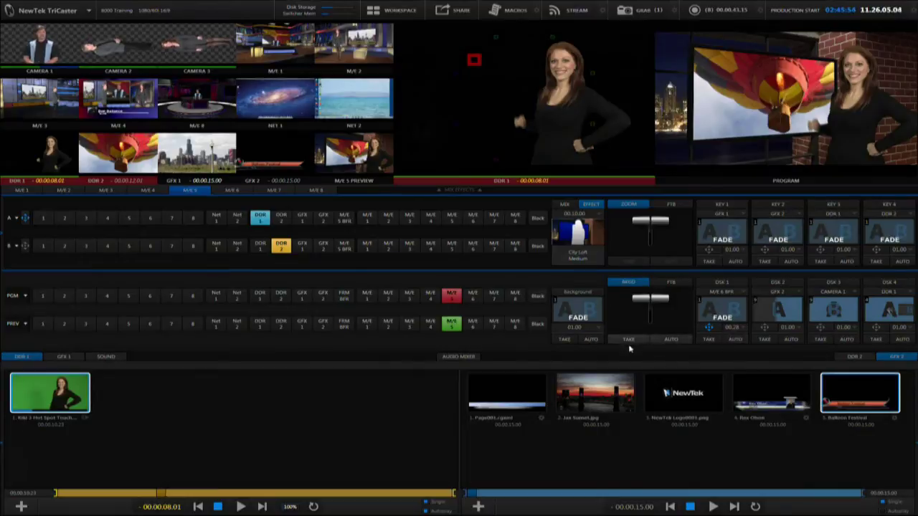
# Scrub the DDR 1 clip to the outstretched hand, then stop DDR 2 and return it to its start.
pyautogui.click(160, 492)
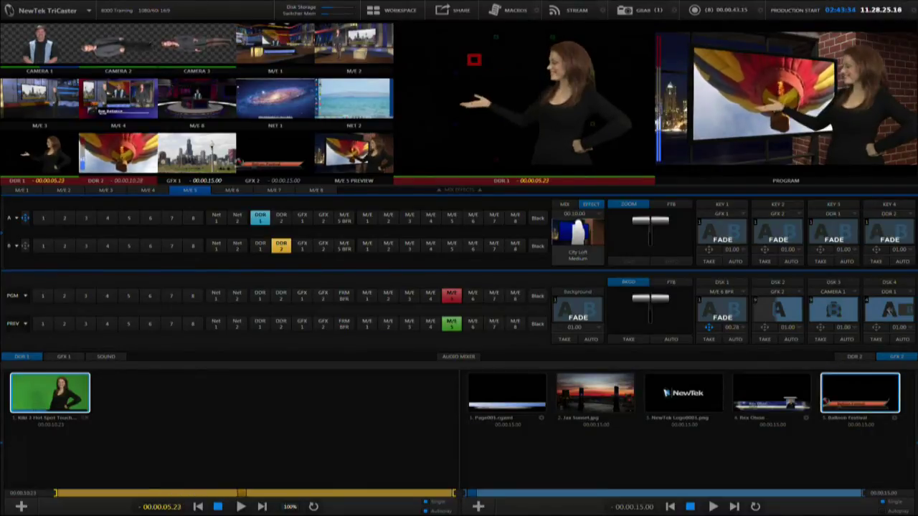
pyautogui.click(854, 357)
pyautogui.click(674, 507)
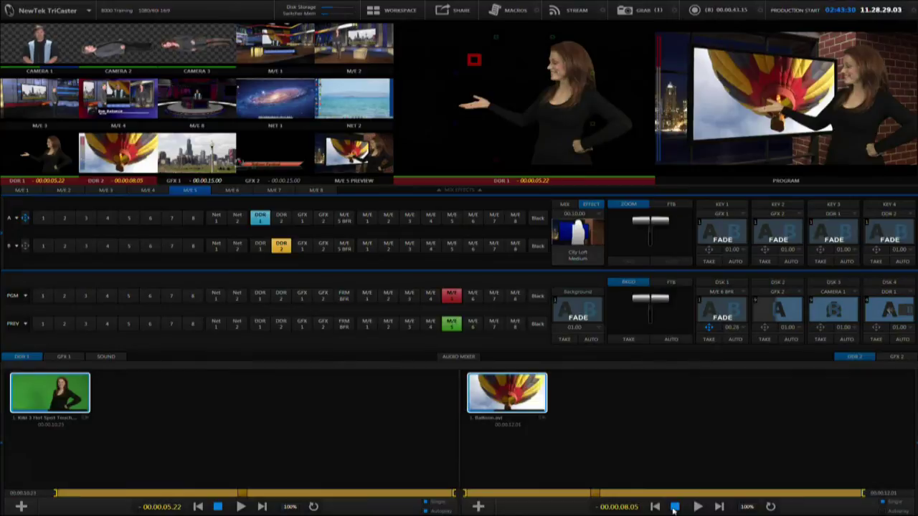
pyautogui.click(675, 508)
# Enable hotspot 2, place and enlarge it over the outstretched hand, and scrub DDR 1 until the hand is off the marker.
pyautogui.doubleClick(540, 142)
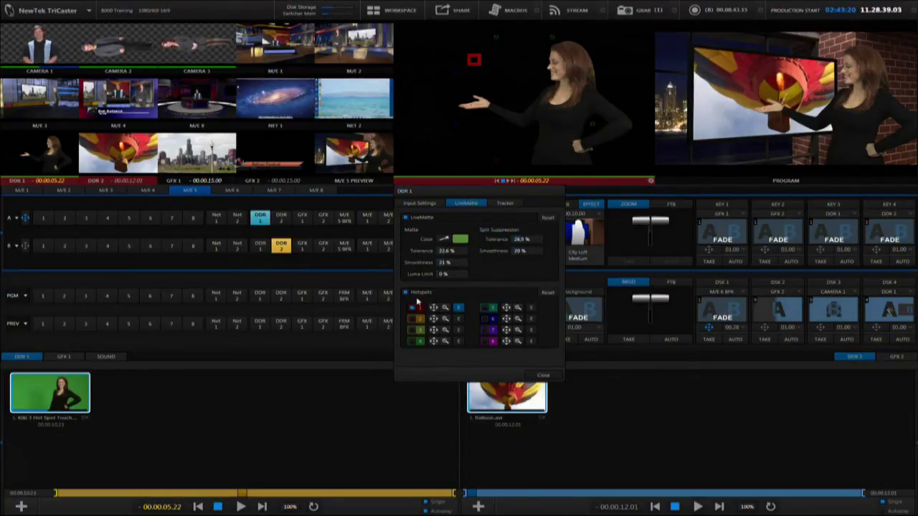
pyautogui.click(412, 320)
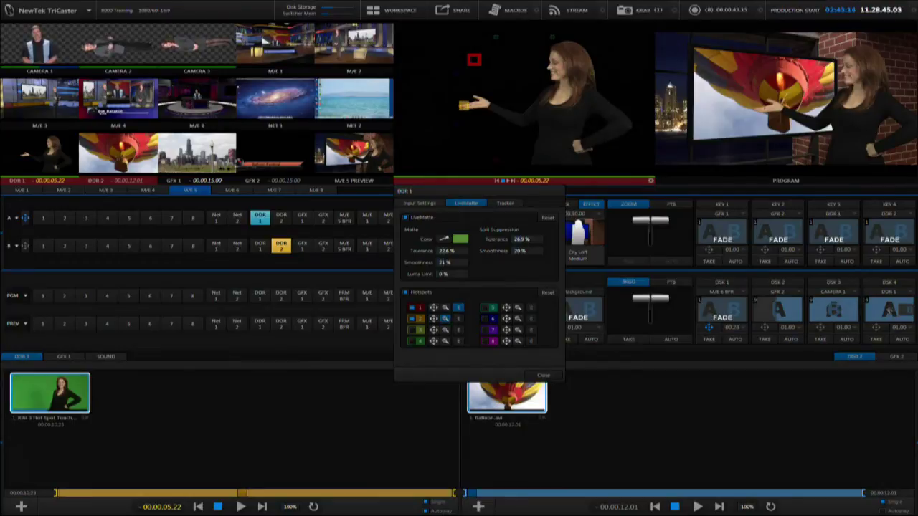
pyautogui.moveTo(244, 492); pyautogui.dragTo(236, 493)
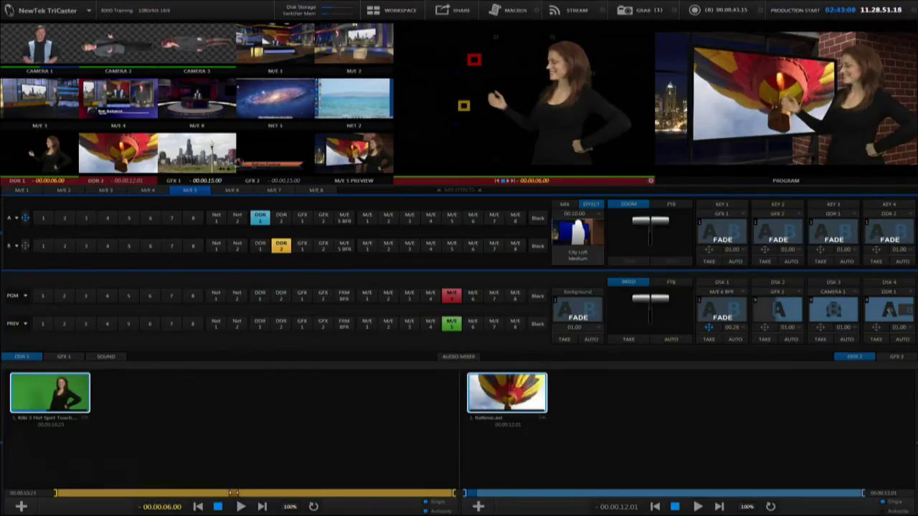
# Set the On Screen event trigger of hotspot 2 to the system macro DSK 1: perform Auto.
pyautogui.doubleClick(491, 150)
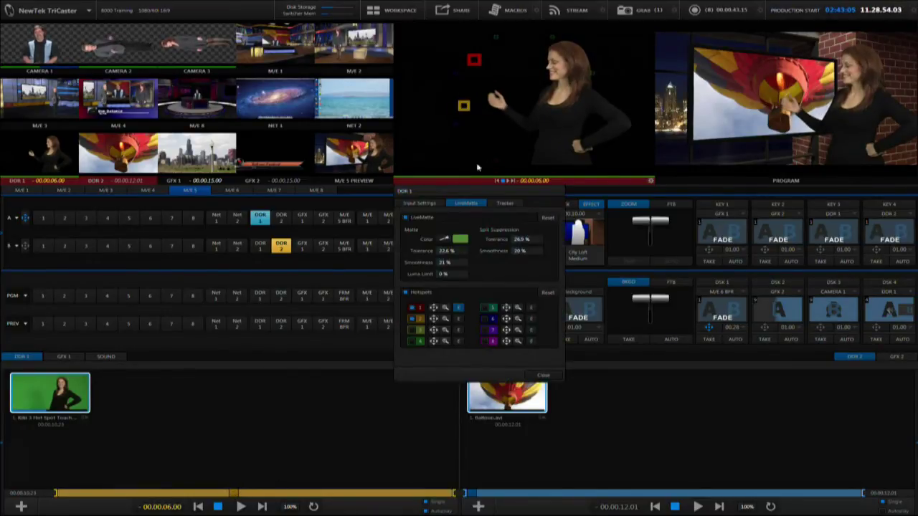
pyautogui.click(459, 319)
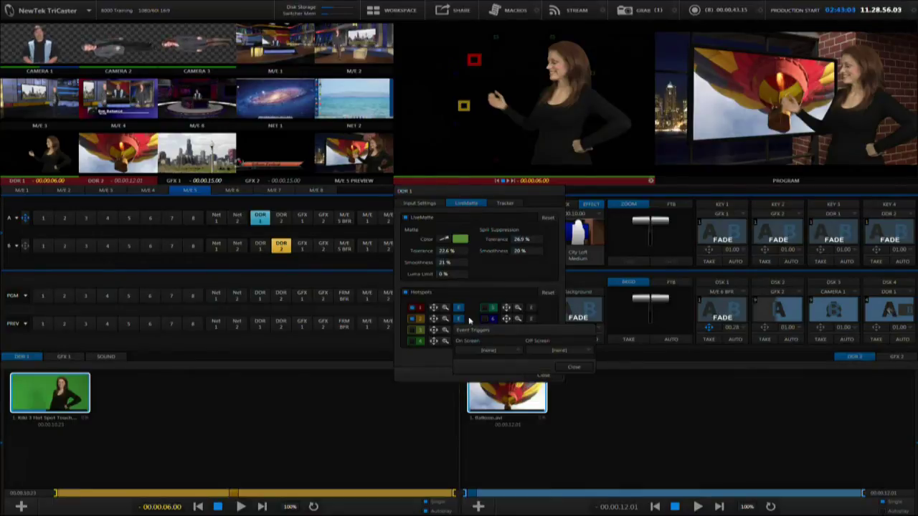
pyautogui.click(501, 352)
pyautogui.moveTo(502, 363)
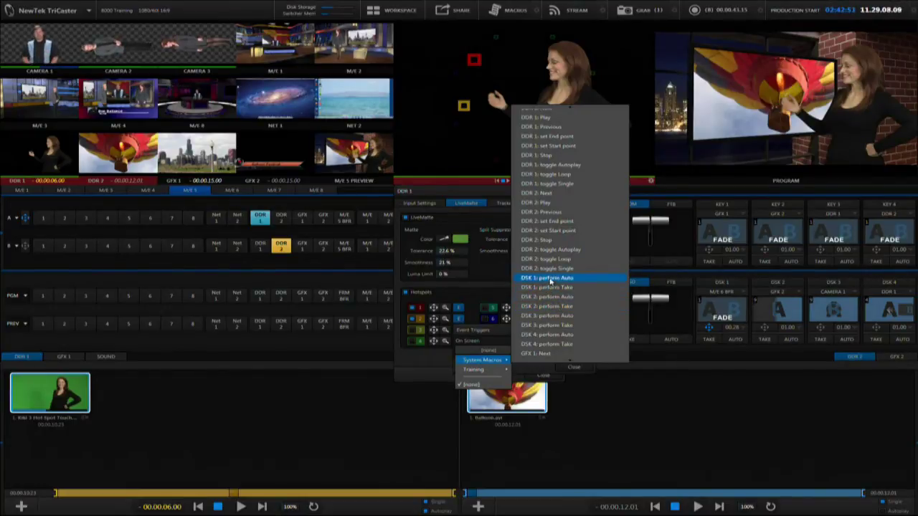
pyautogui.click(550, 279)
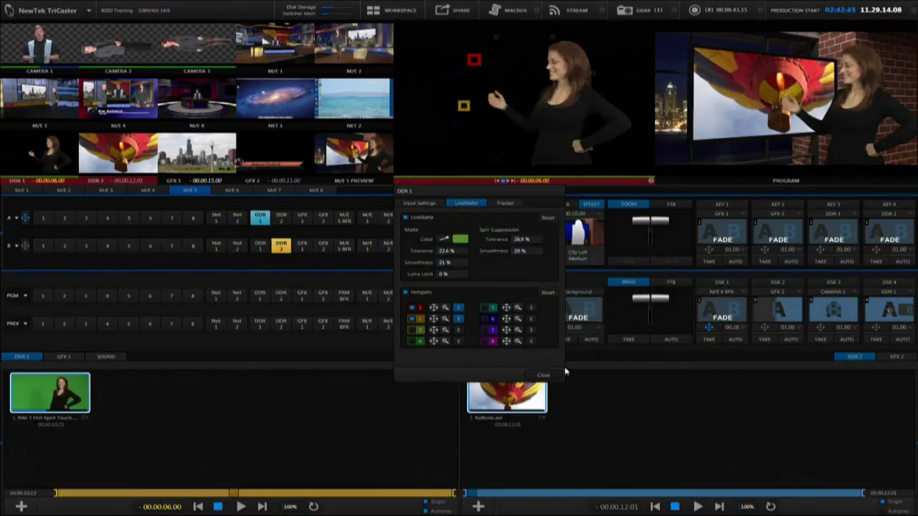
# Test hotspot 2 by playing the DDR 1 clip through the touch, and stop it where the hand reaches down low.
pyautogui.click(218, 508)
pyautogui.click(240, 507)
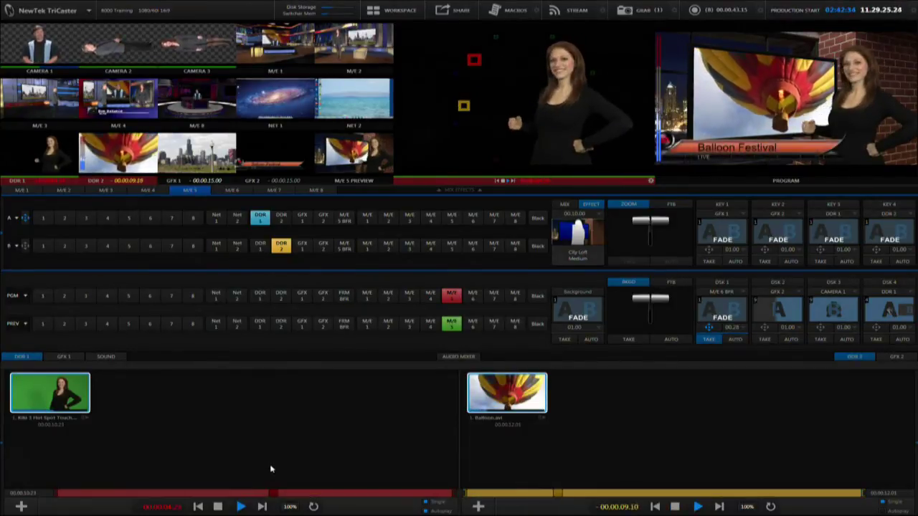
pyautogui.click(219, 507)
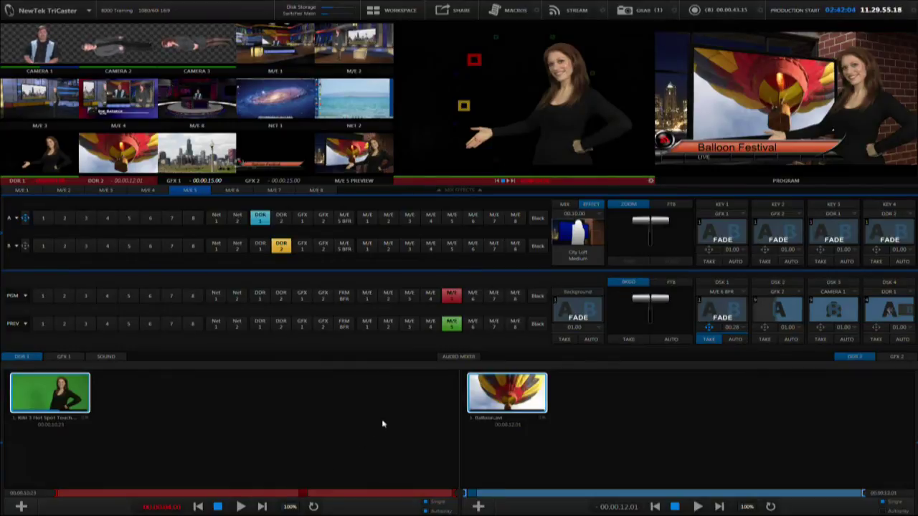
# Enable hotspot 3, place and enlarge it over the low hand, and scrub DDR 1 back until the hand is off the marker.
pyautogui.doubleClick(429, 159)
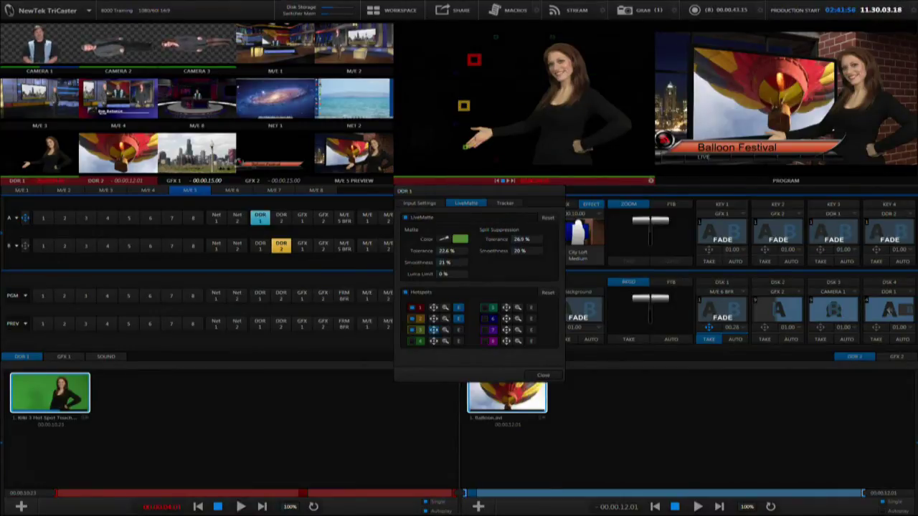
pyautogui.moveTo(444, 331); pyautogui.dragTo(459, 330)
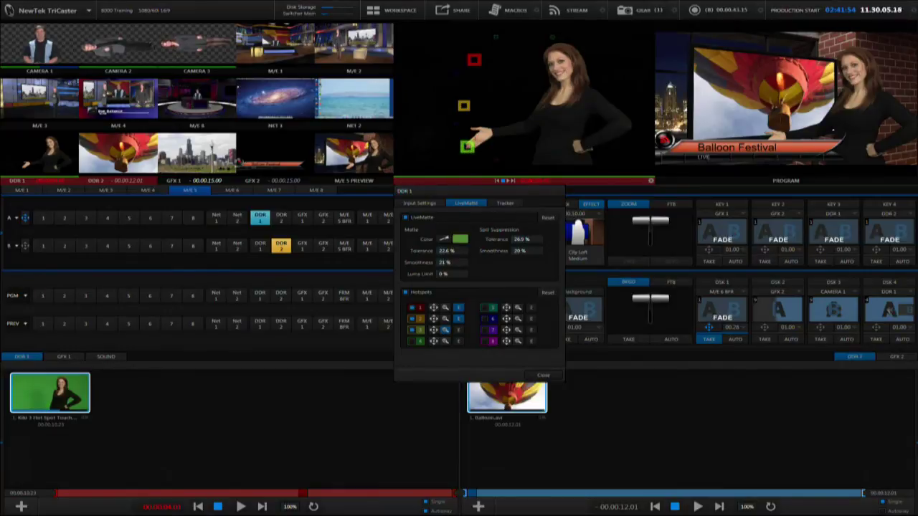
pyautogui.moveTo(303, 495); pyautogui.dragTo(287, 495)
# Set the On Screen event trigger of hotspot 3 to the system macro Transition: perform Auto.
pyautogui.doubleClick(555, 155)
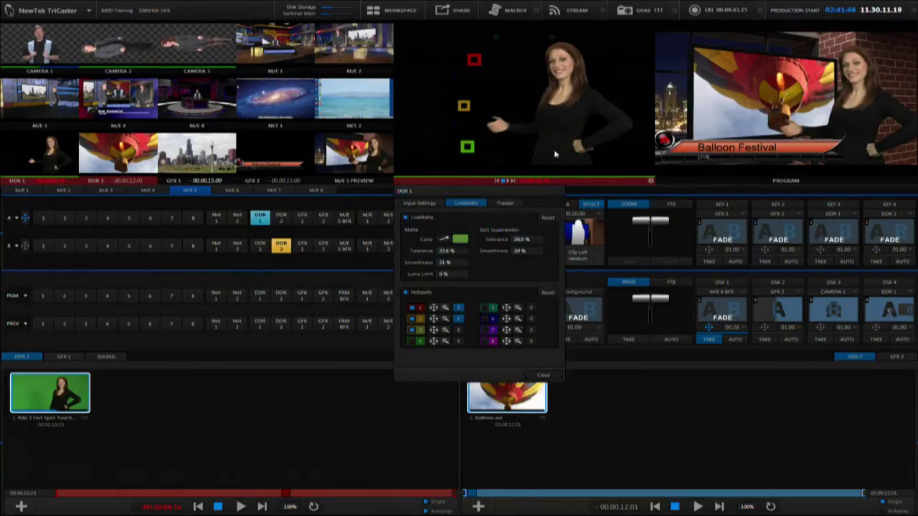
pyautogui.click(457, 333)
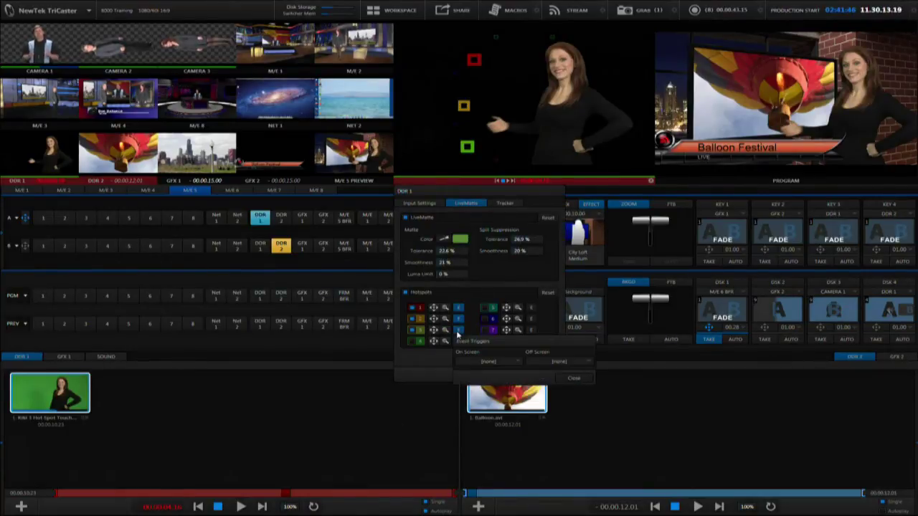
pyautogui.click(515, 360)
pyautogui.moveTo(499, 373)
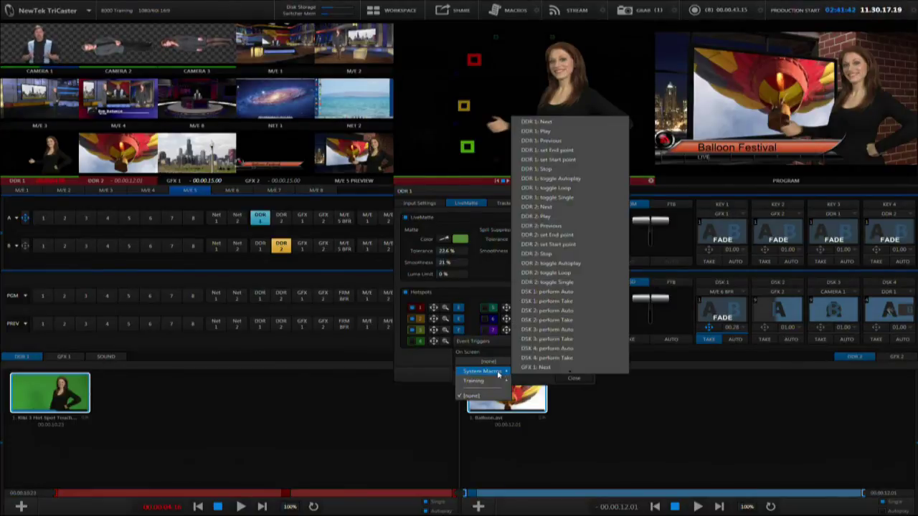
pyautogui.scroll(-10, 560, 320)
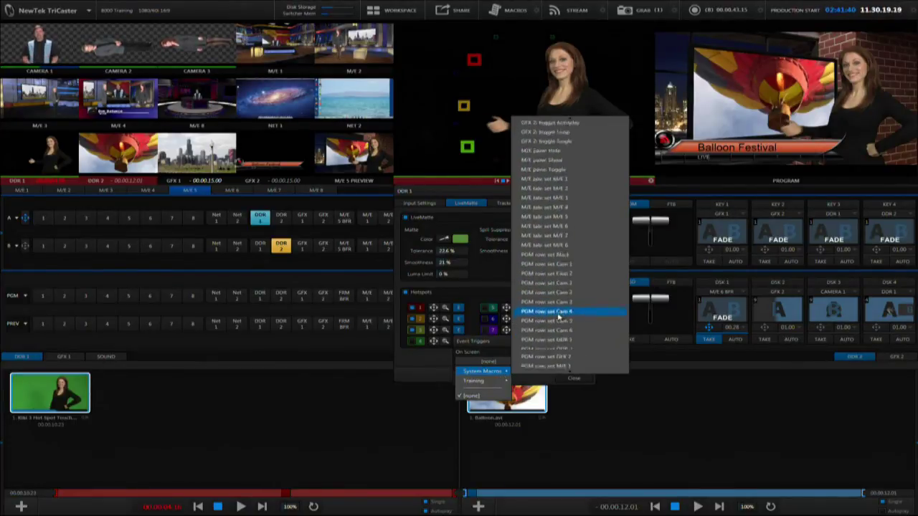
pyautogui.scroll(-10, 560, 322)
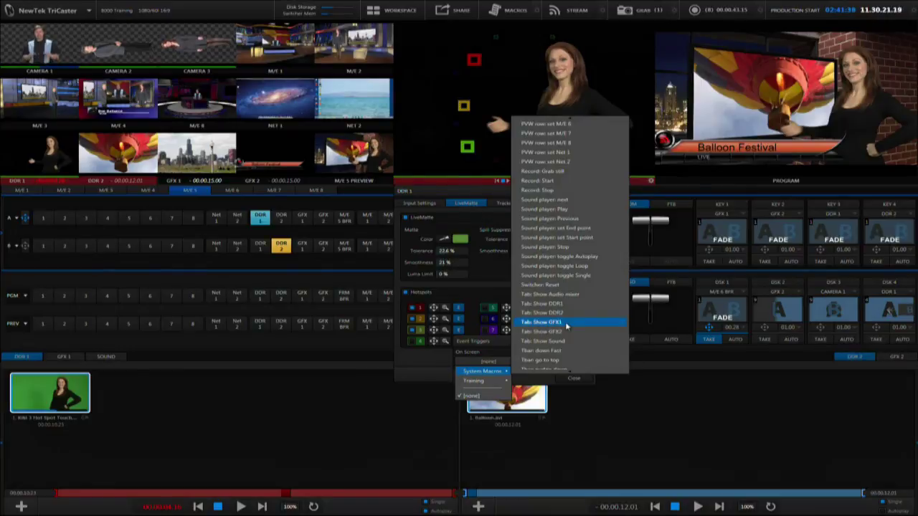
pyautogui.scroll(-5, 570, 315)
pyautogui.scroll(-5, 575, 302)
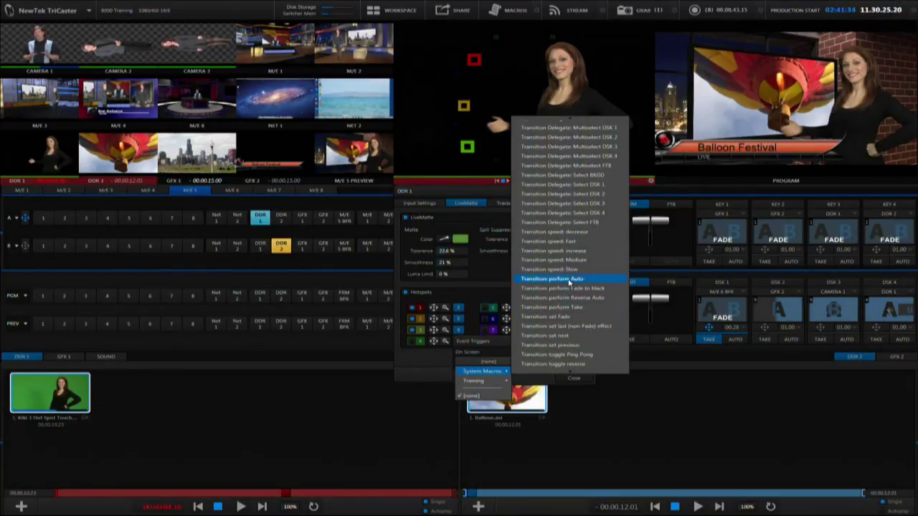
pyautogui.click(592, 283)
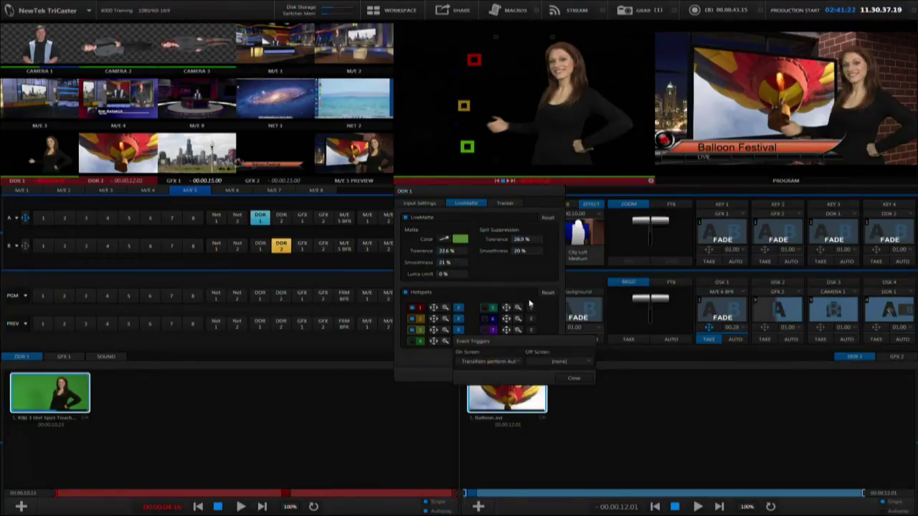
# Set the Off Screen event trigger of hotspot 3 to the system macro DSK 1: perform Auto, and close the DDR 1 settings.
pyautogui.click(568, 363)
pyautogui.moveTo(567, 374)
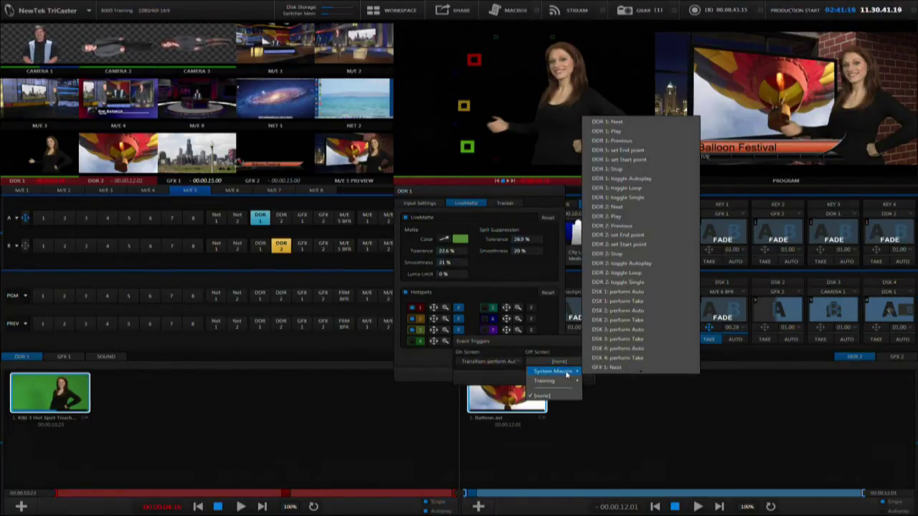
pyautogui.click(618, 295)
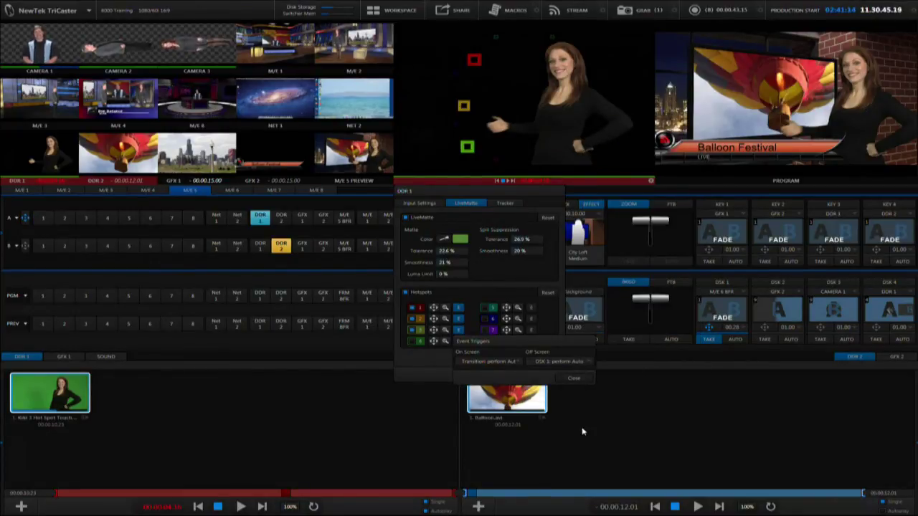
pyautogui.click(568, 380)
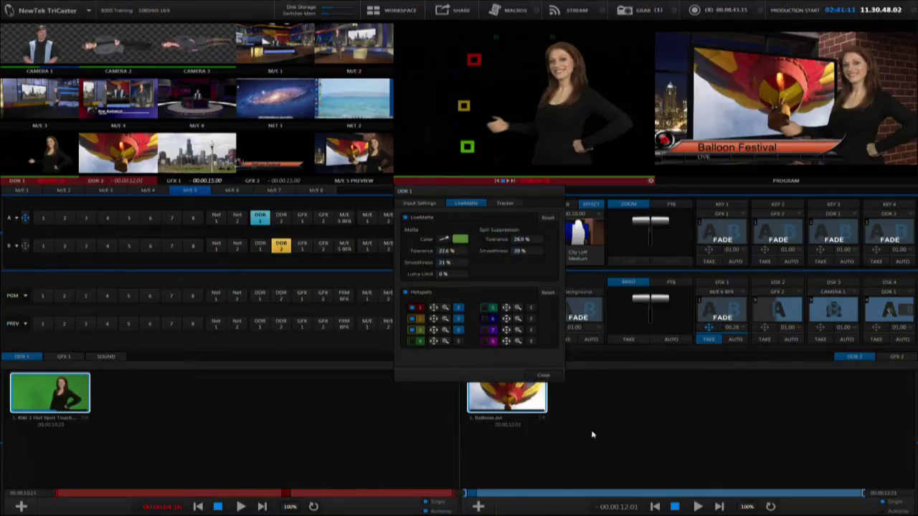
pyautogui.click(550, 377)
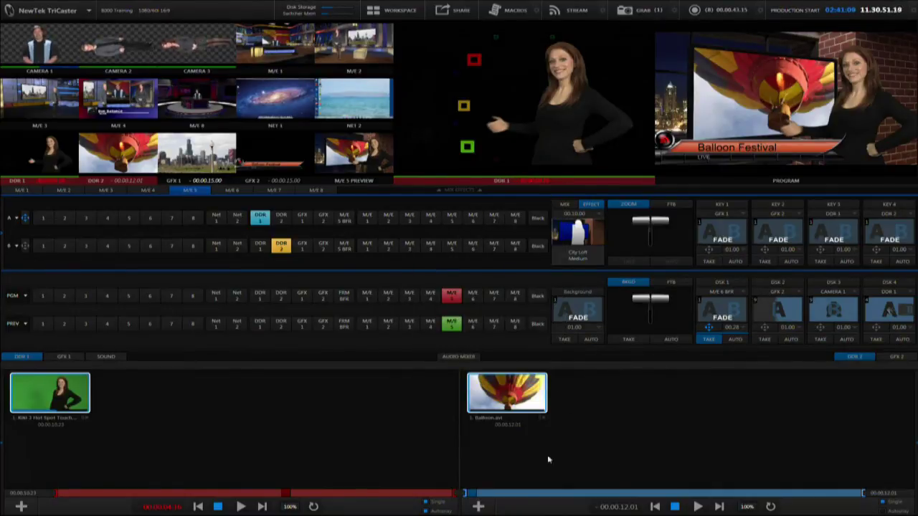
# Return DDR 1 to its start, put DDR 2 on the preview row, and switch the DDR 1 viewer to the Preview output.
pyautogui.click(218, 506)
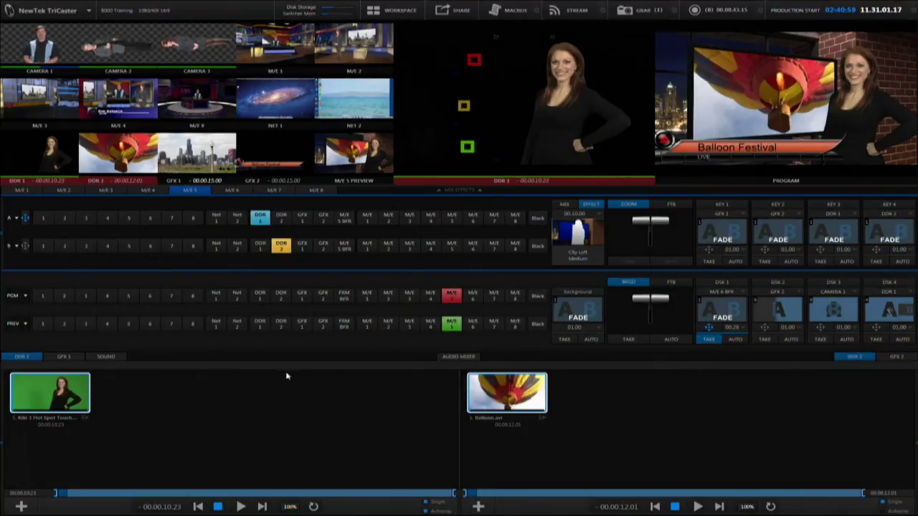
pyautogui.click(281, 325)
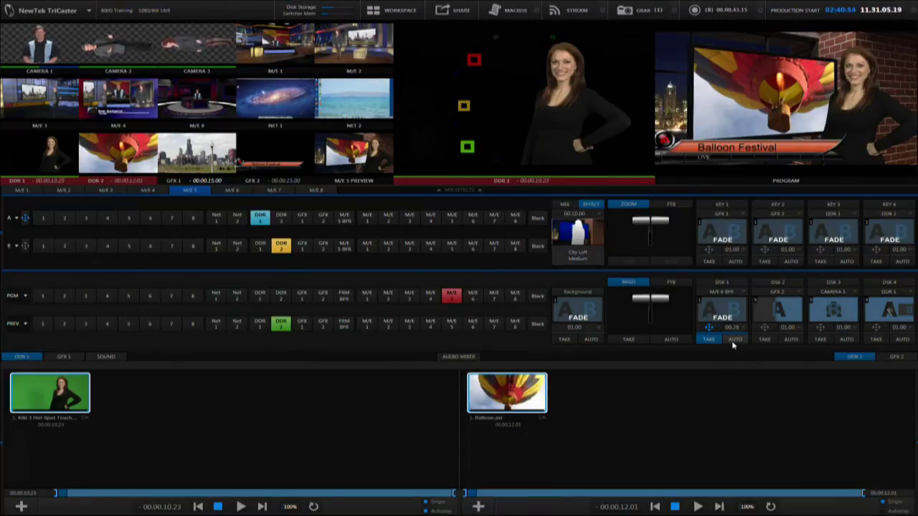
pyautogui.rightClick(539, 144)
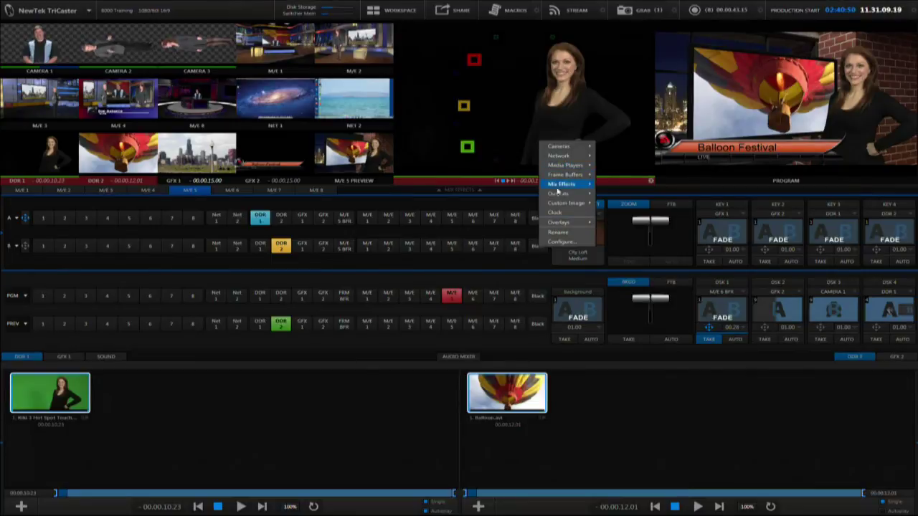
pyautogui.moveTo(558, 195)
pyautogui.click(615, 194)
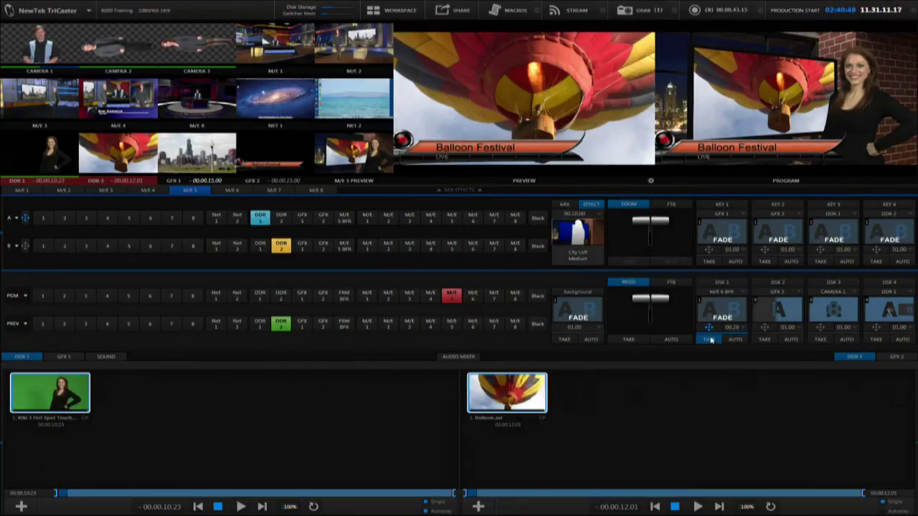
# Remove the DSK 1 title with its auto transition and play the DDR 1 clip to test all three hotspots.
pyautogui.click(741, 340)
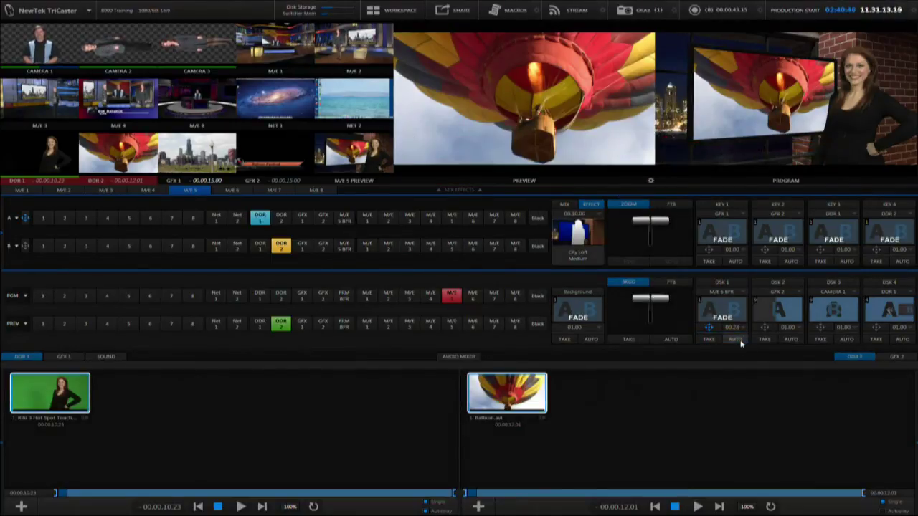
pyautogui.click(241, 506)
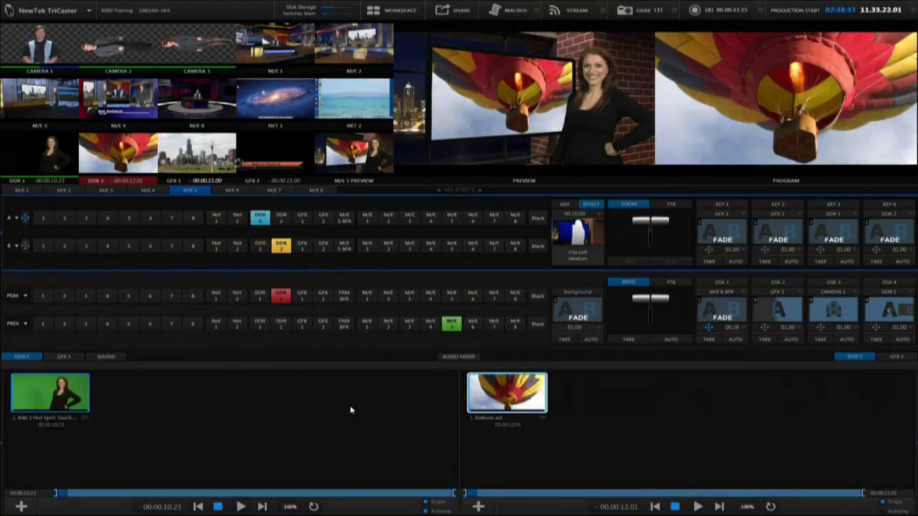
pyautogui.click(83, 12)
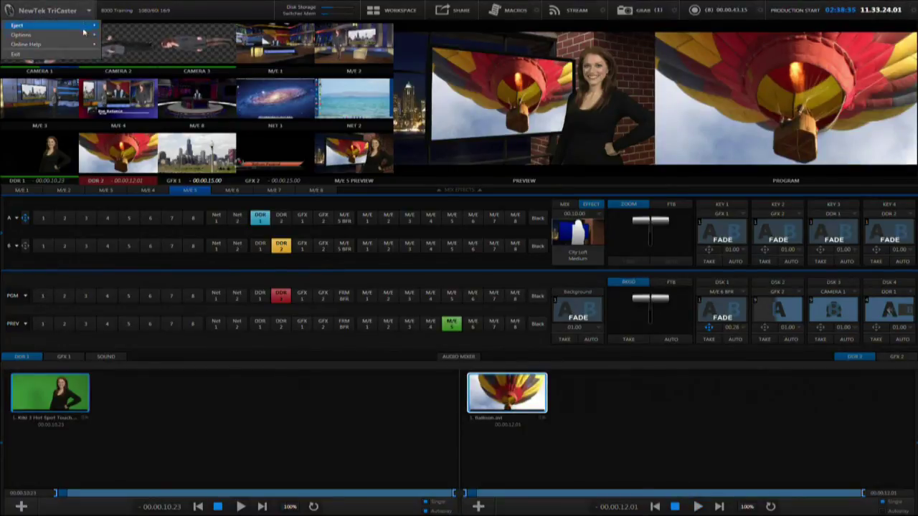
pyautogui.moveTo(86, 34)
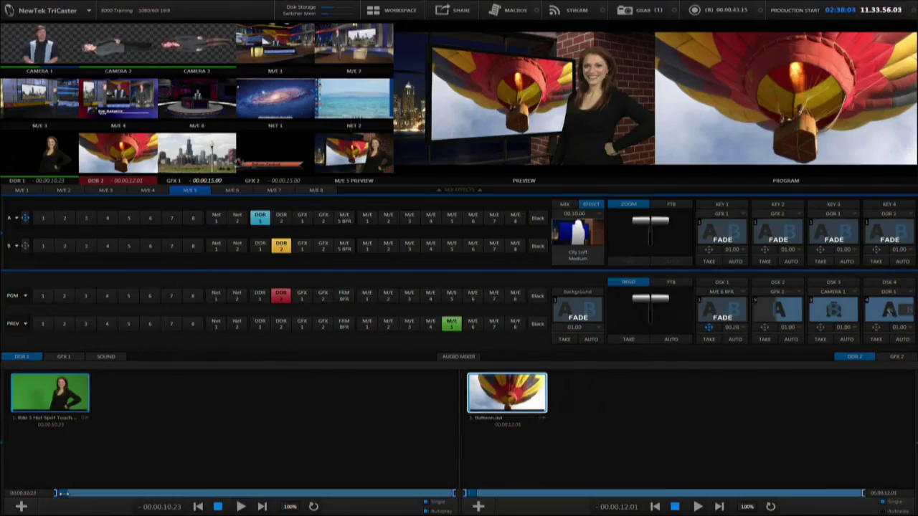
pyautogui.press('space')
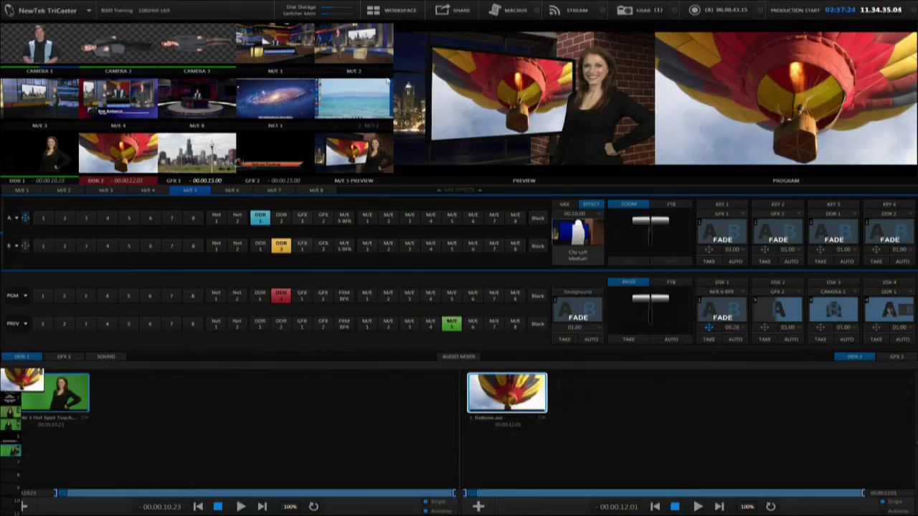
# Select multiview layout D and load the Fullscreen default into it.
pyautogui.click(388, 13)
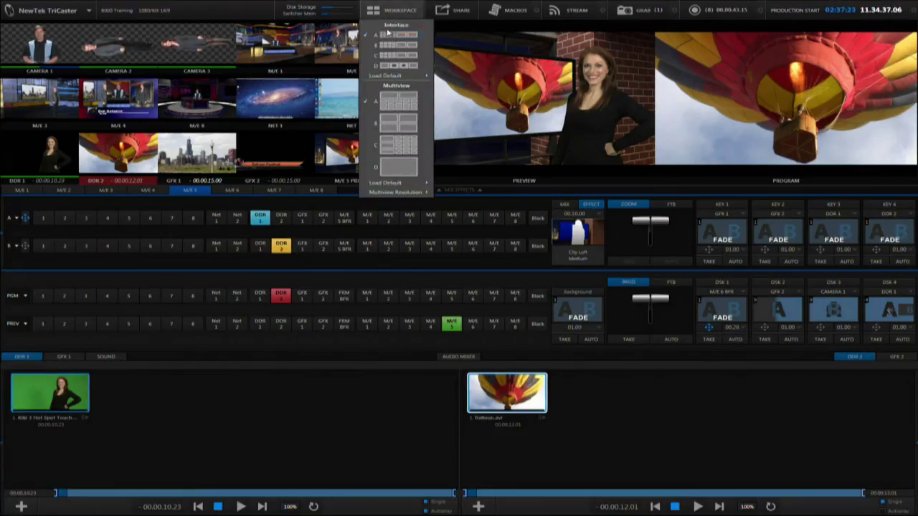
pyautogui.click(407, 172)
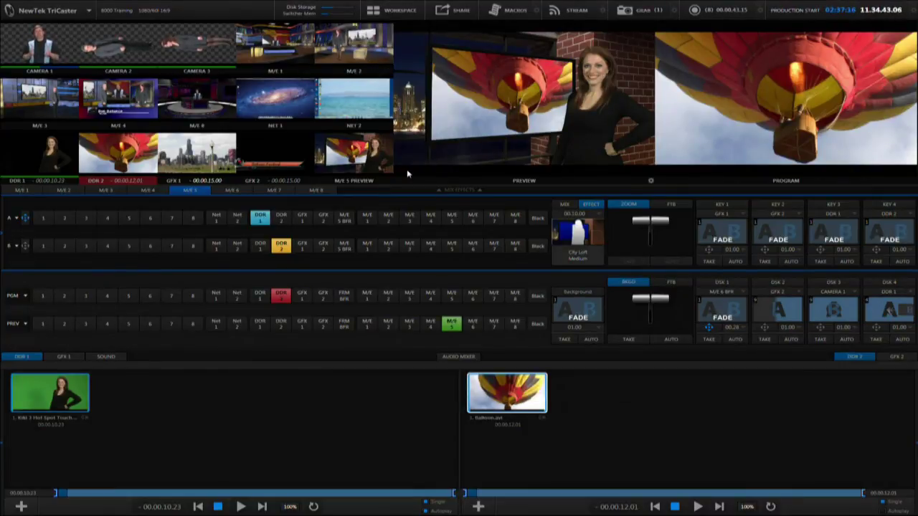
pyautogui.click(404, 12)
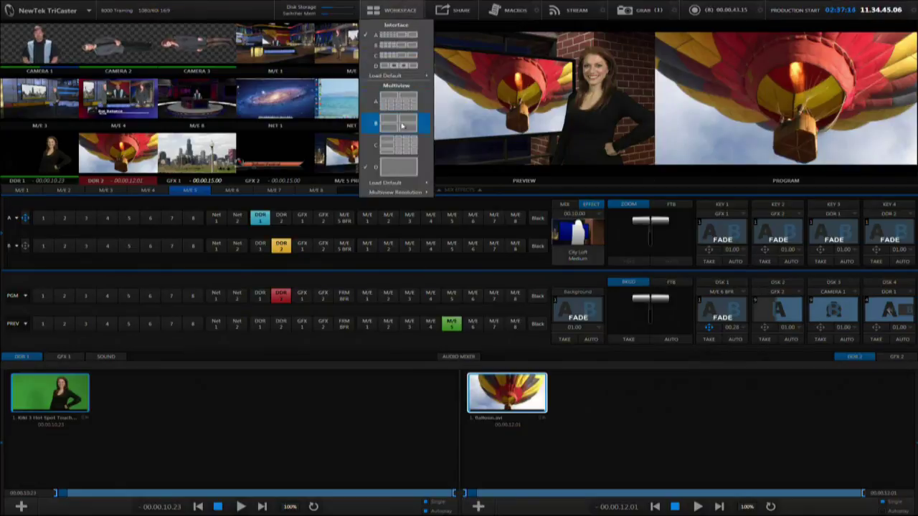
pyautogui.moveTo(399, 185)
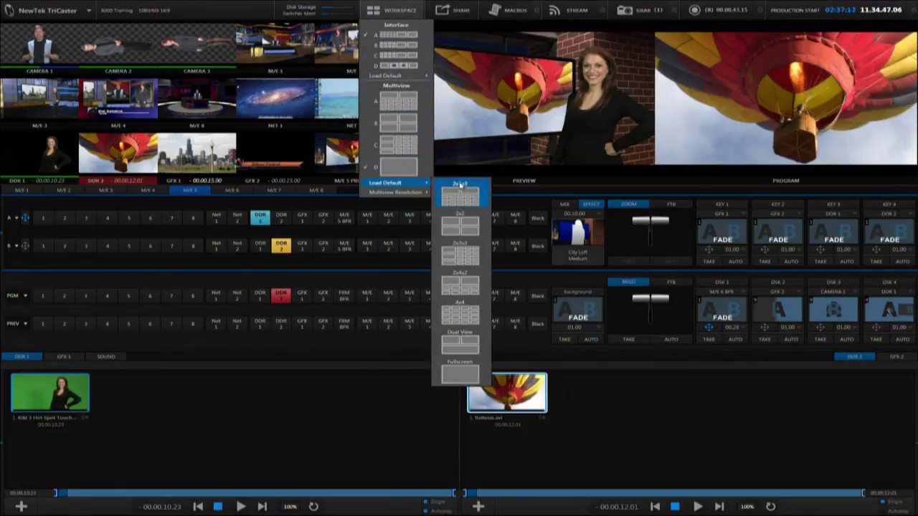
pyautogui.click(461, 373)
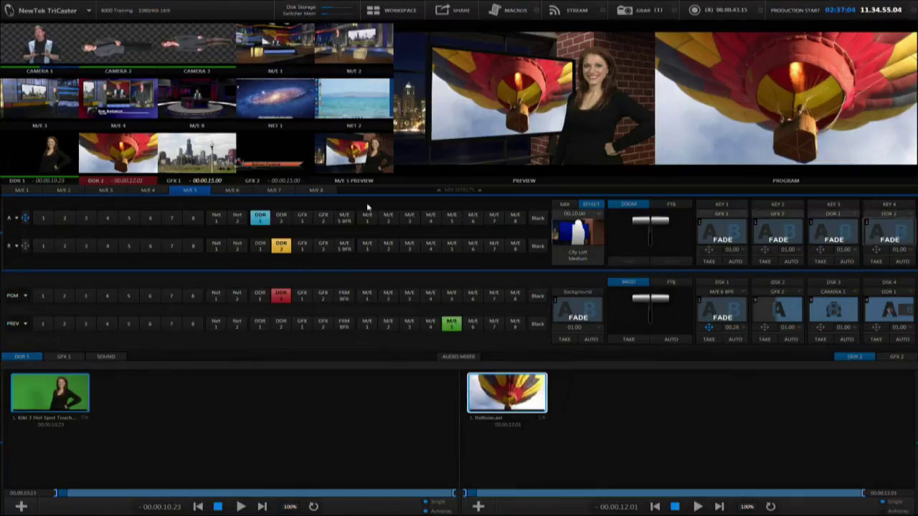
# Show the full-screen multiview on the interface monitor and assign DDR 1 as its source.
pyautogui.click(86, 13)
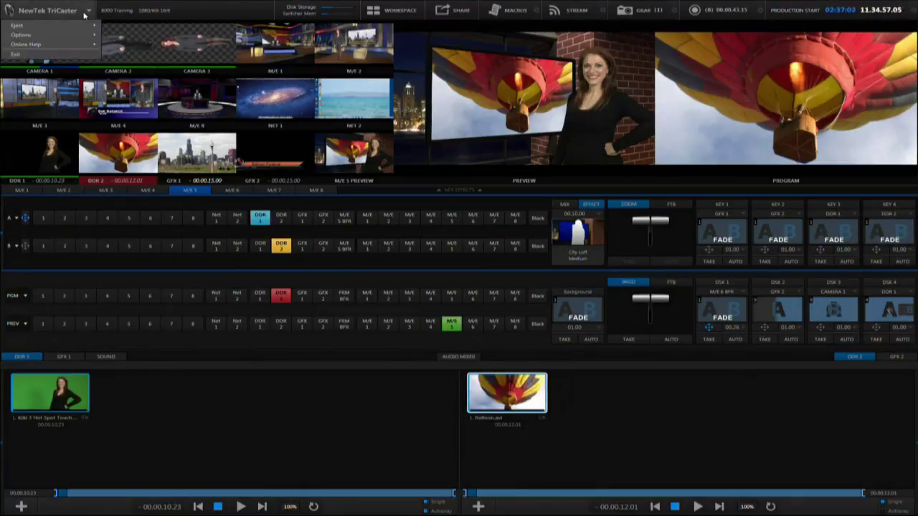
pyautogui.moveTo(22, 34)
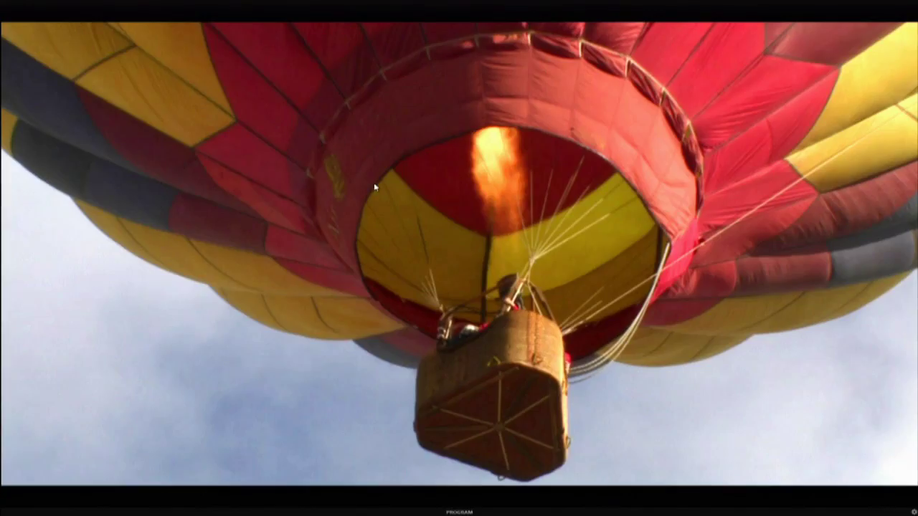
pyautogui.rightClick(373, 183)
pyautogui.moveTo(398, 210)
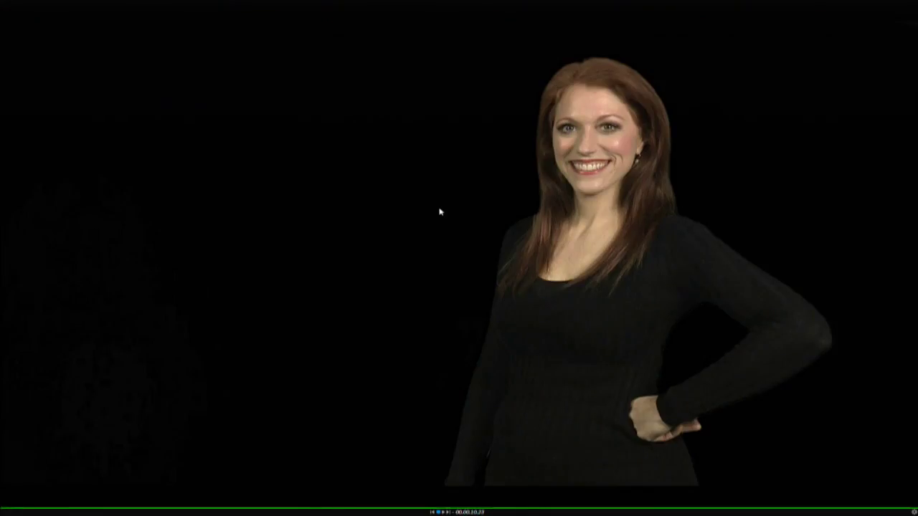
# Turn on the Hot Spot Markers overlay for the full-screen DDR 1 view.
pyautogui.rightClick(440, 211)
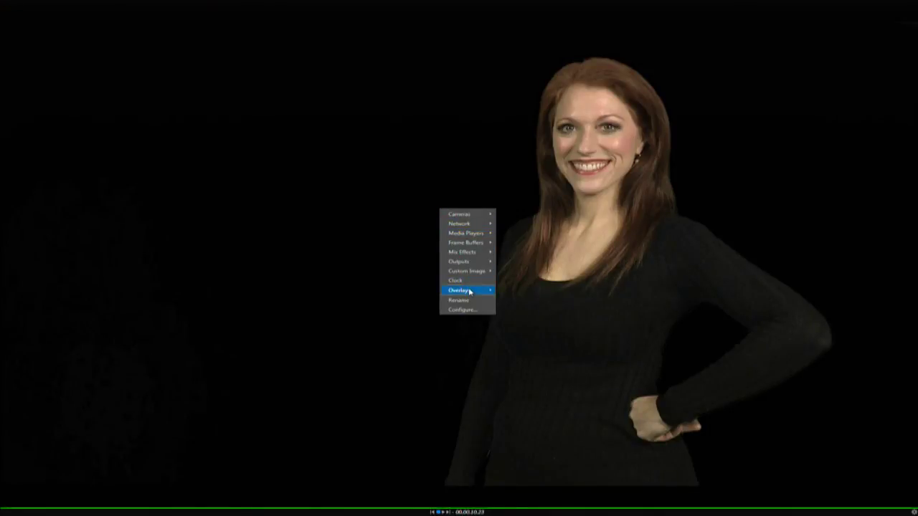
pyautogui.moveTo(470, 292)
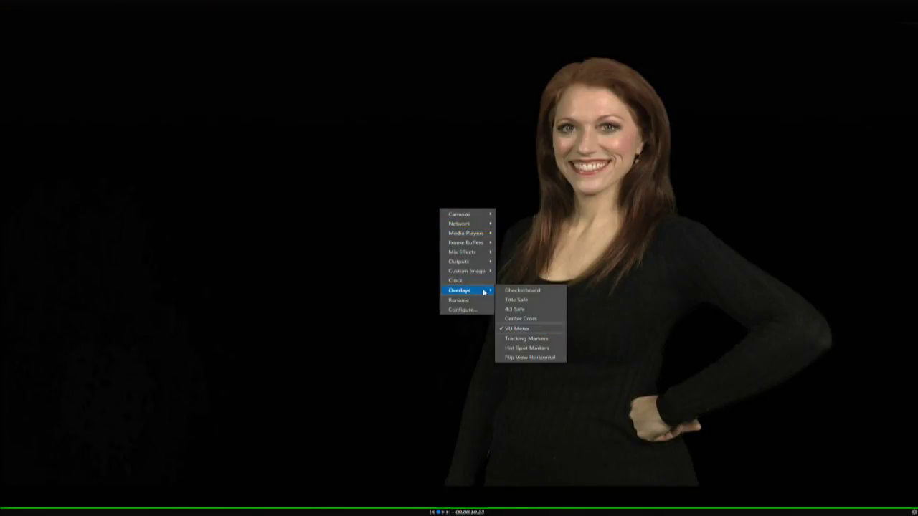
pyautogui.click(525, 349)
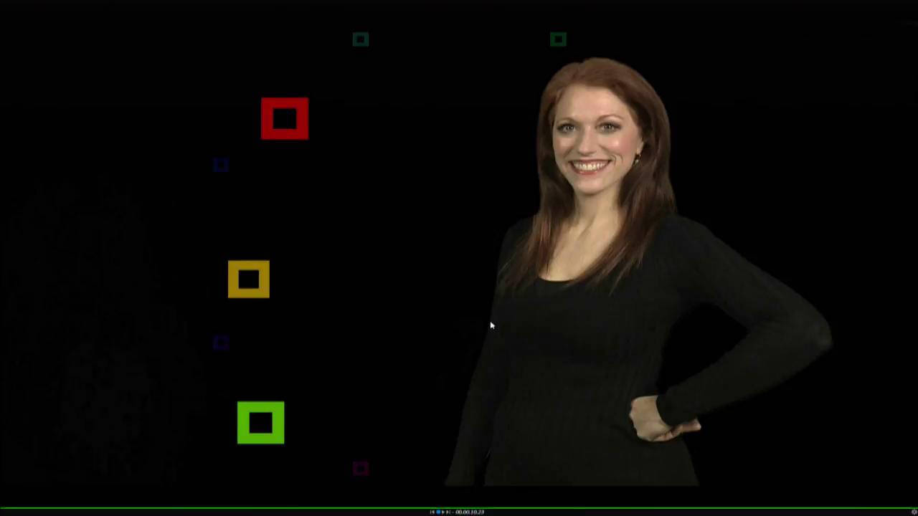